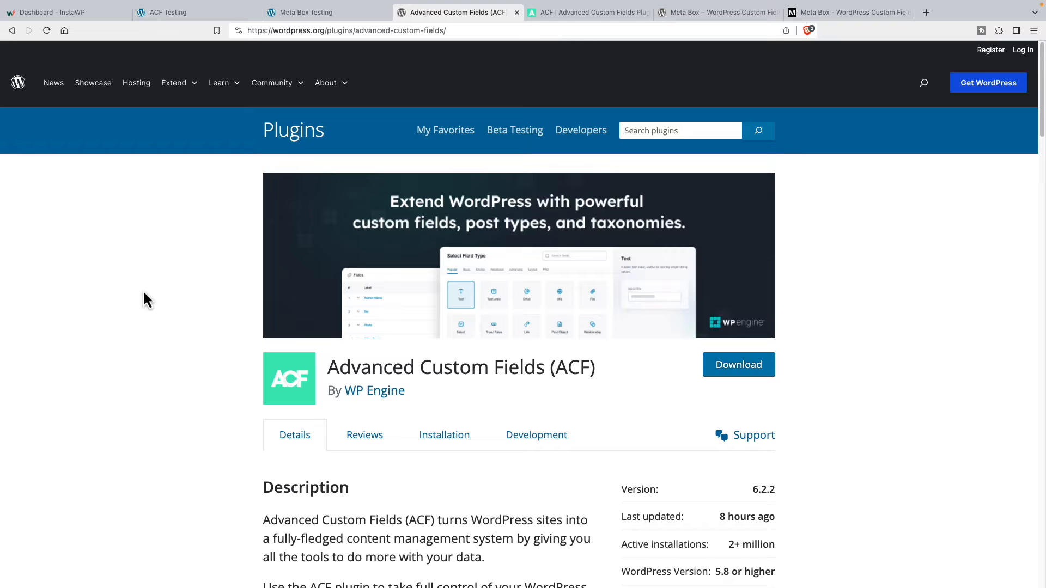
# - Review the version details, active installations, ratings and support figures on the Advanced Custom Fields plugin page
pyautogui.scroll(-3, 142, 289)
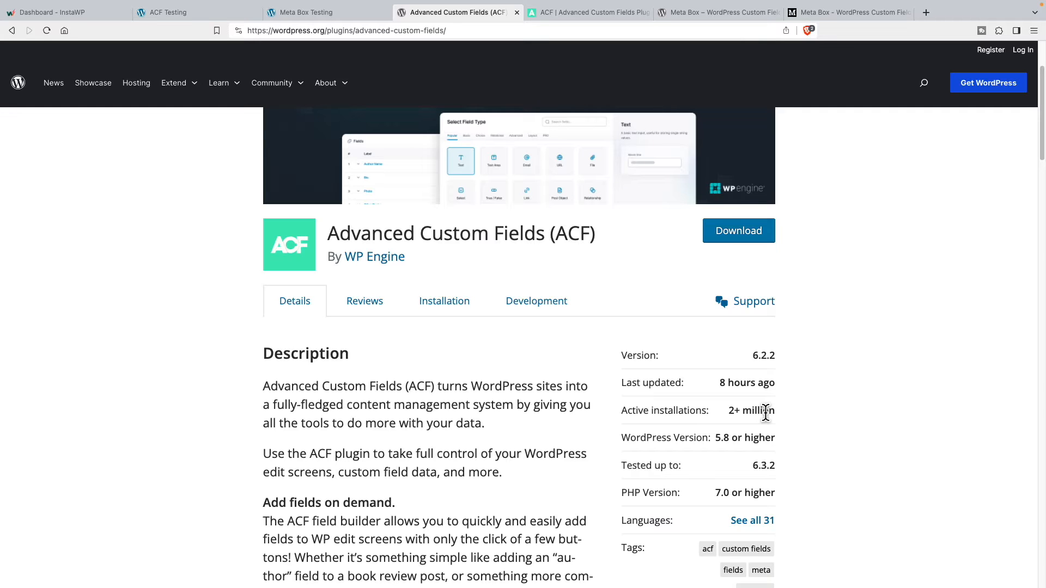
pyautogui.scroll(-5, 765, 413)
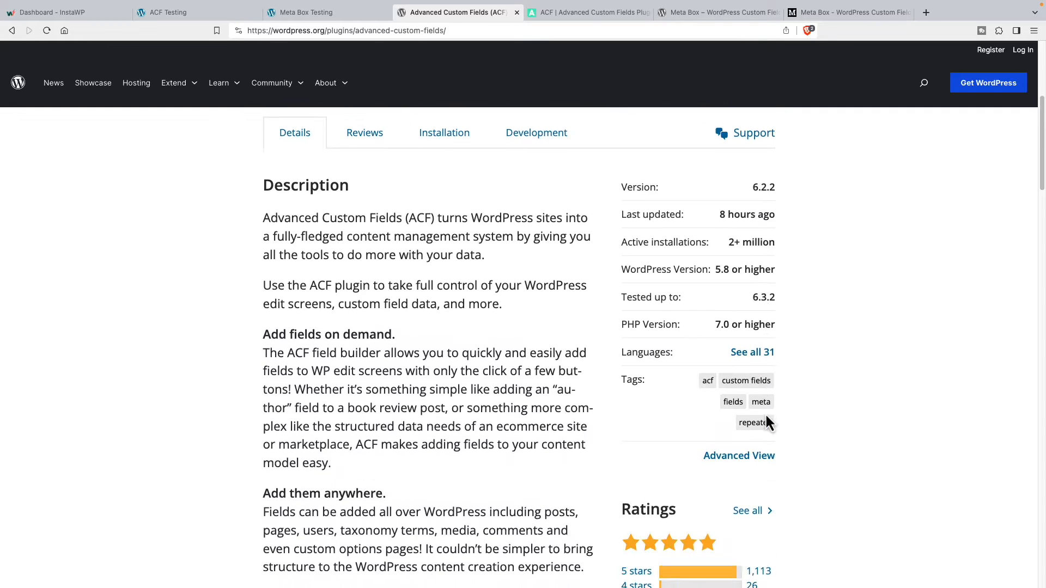
pyautogui.scroll(-1, 786, 417)
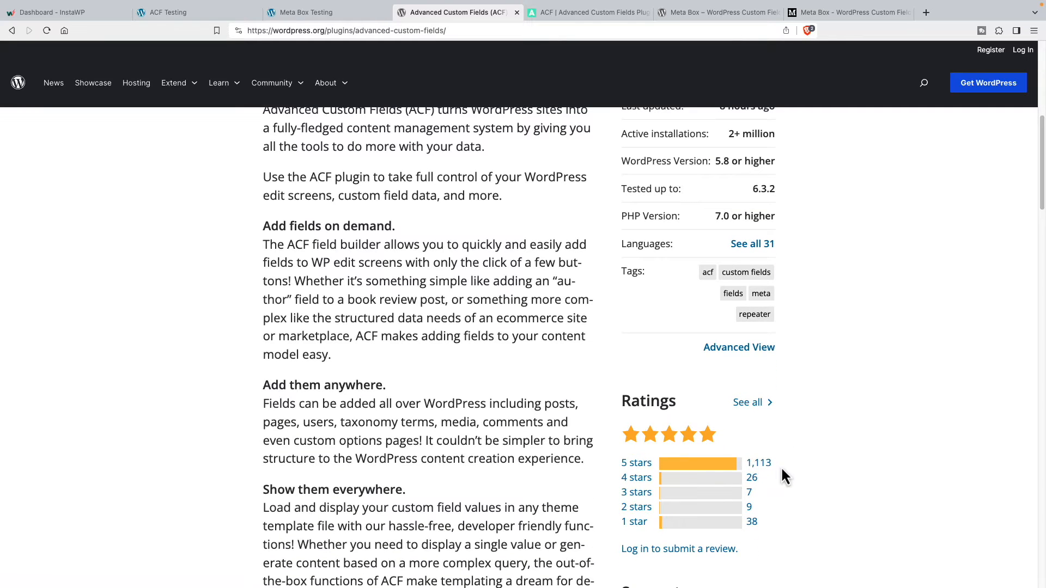
pyautogui.scroll(-3, 780, 466)
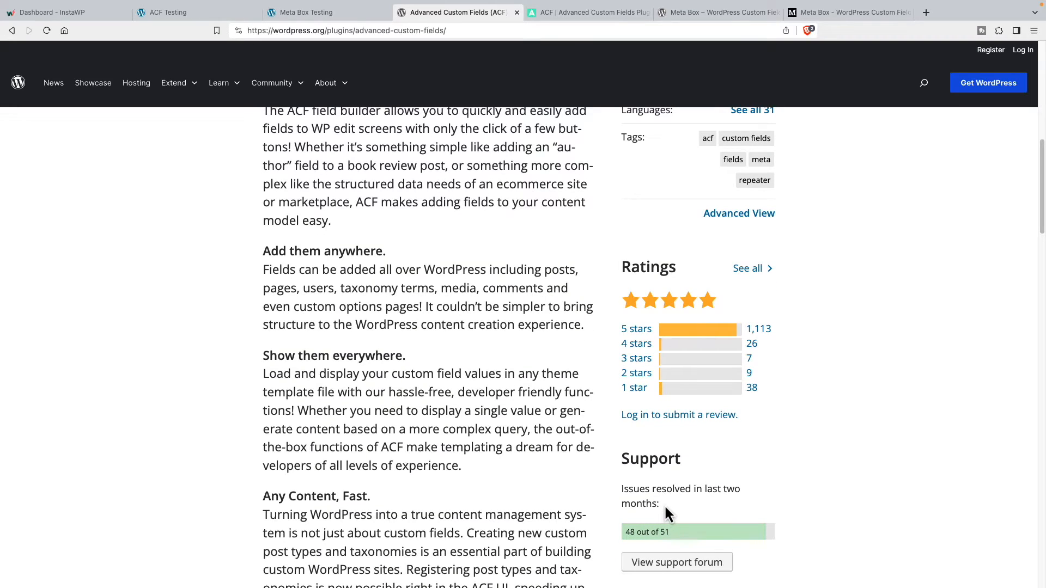
pyautogui.scroll(10, 665, 513)
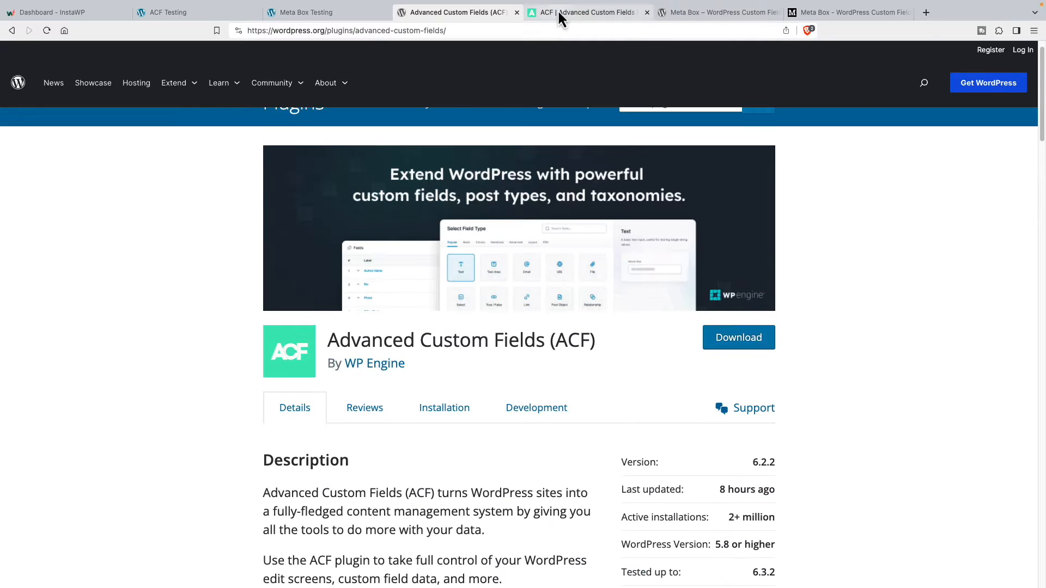
# - On the Advanced Custom Fields website, examine the ACF PRO premium features and the license pricing
pyautogui.click(558, 14)
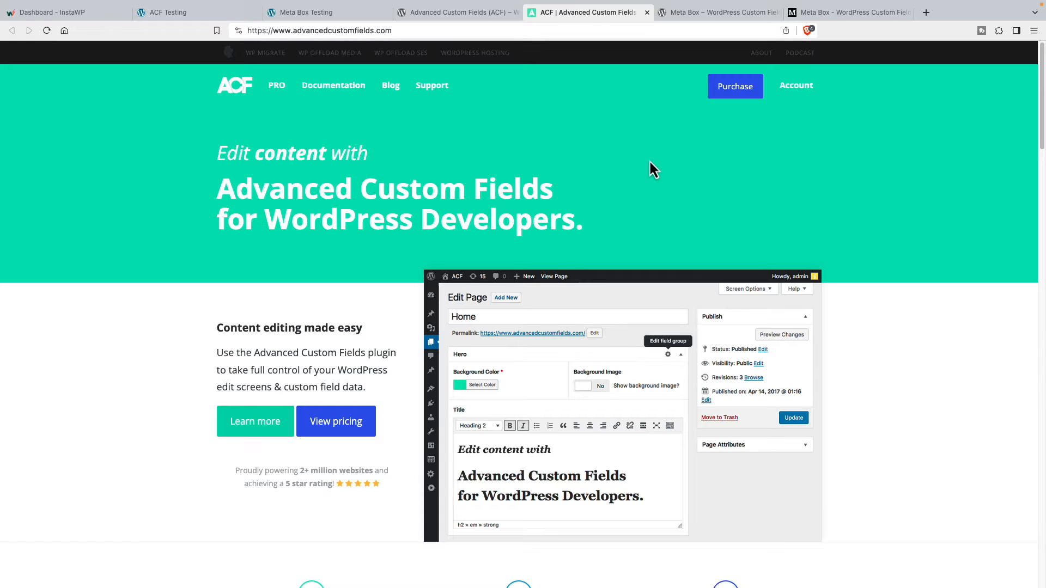
pyautogui.click(277, 88)
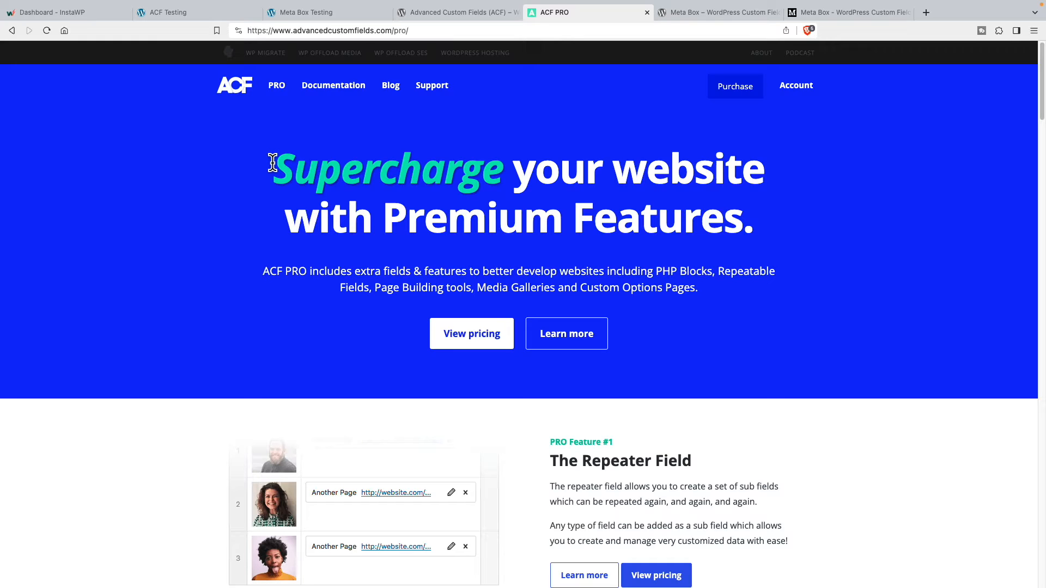
pyautogui.scroll(-5, 273, 165)
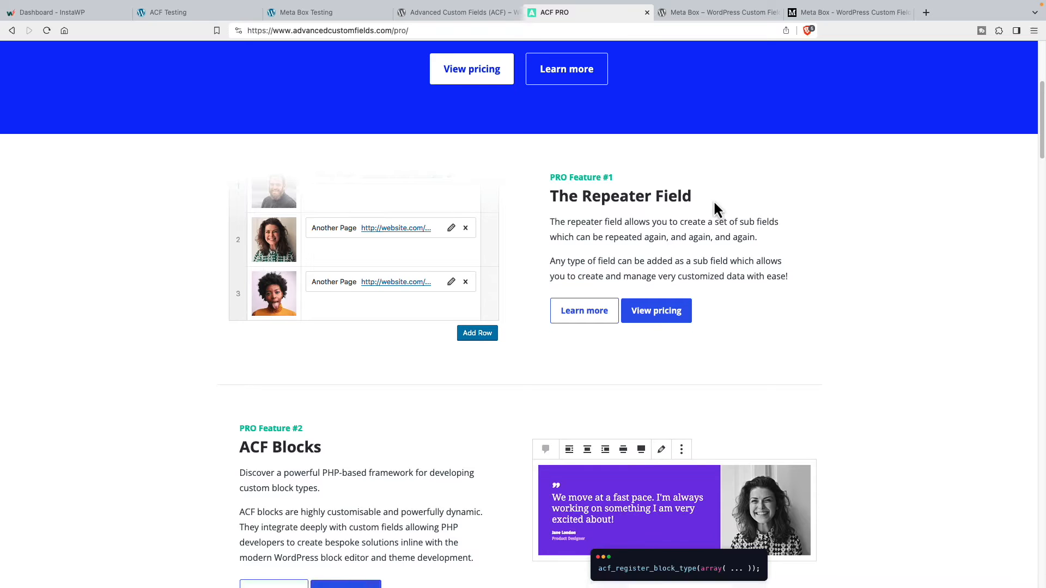
pyautogui.scroll(-6, 715, 202)
pyautogui.scroll(-2, 714, 202)
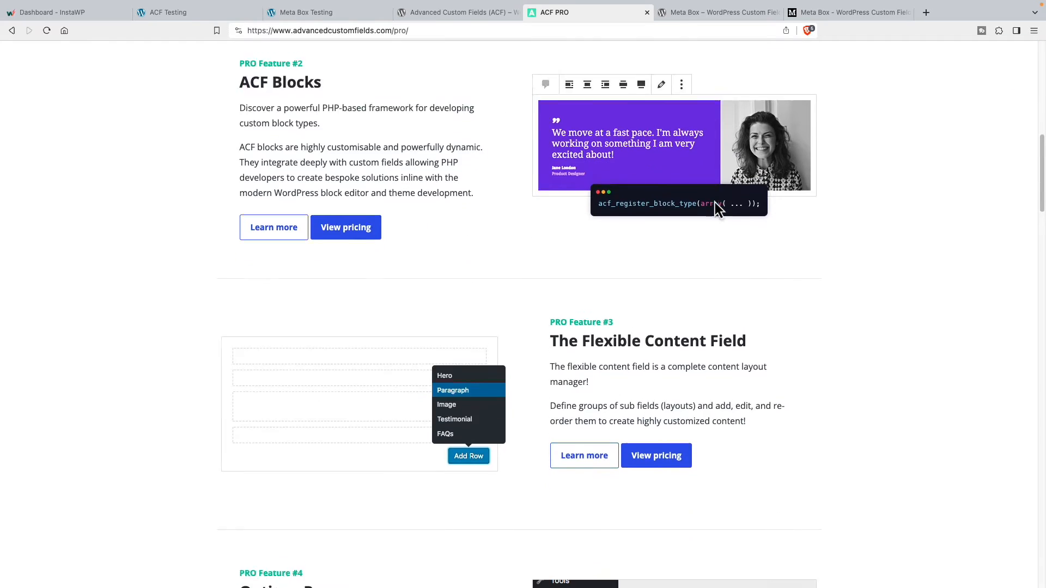
pyautogui.scroll(-3, 748, 224)
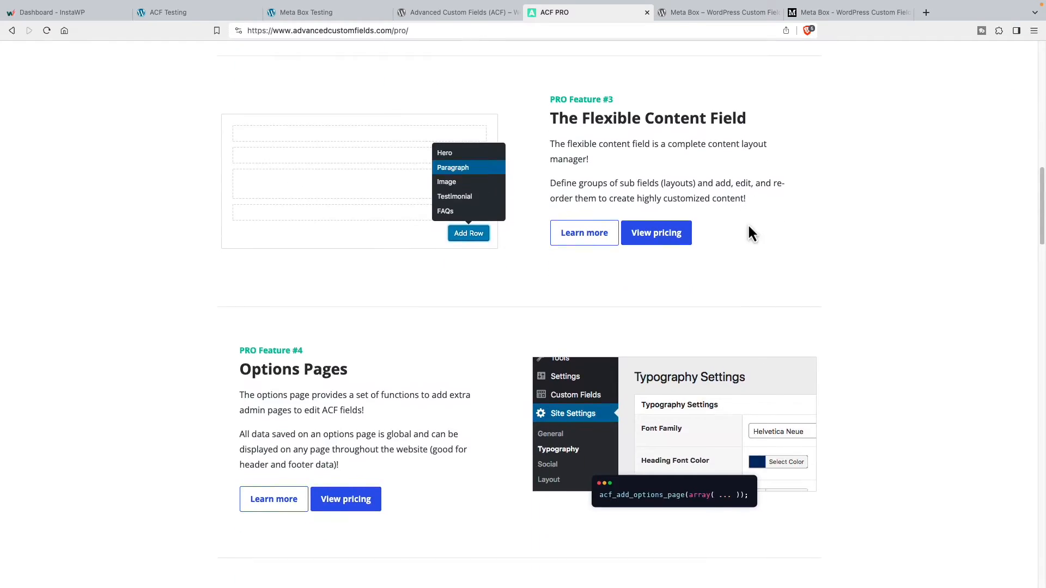
pyautogui.scroll(-2, 748, 224)
pyautogui.scroll(-2, 748, 224)
pyautogui.scroll(-5, 750, 233)
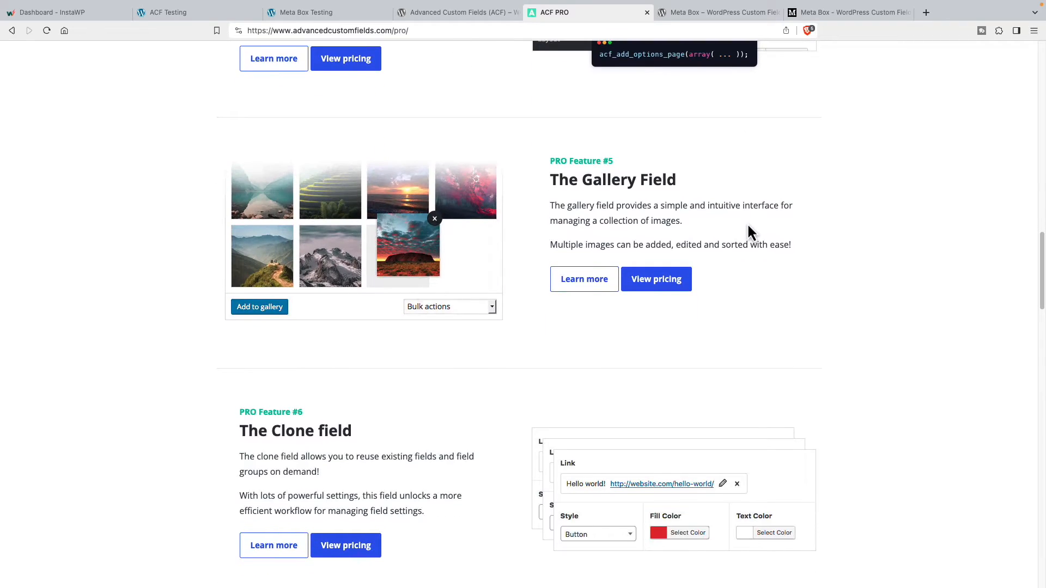
pyautogui.scroll(-3, 751, 232)
pyautogui.scroll(-7, 749, 232)
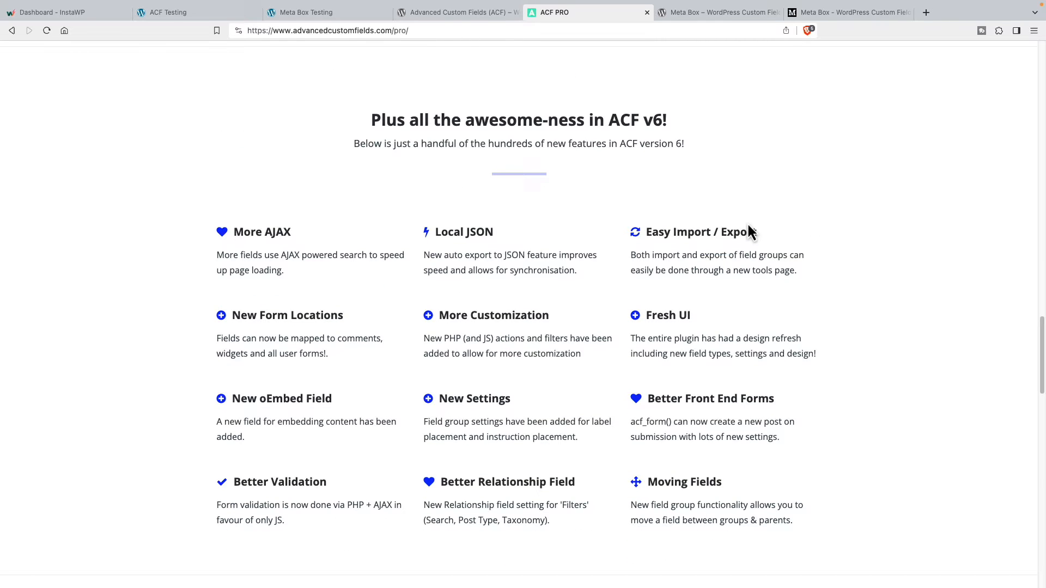
pyautogui.click(725, 69)
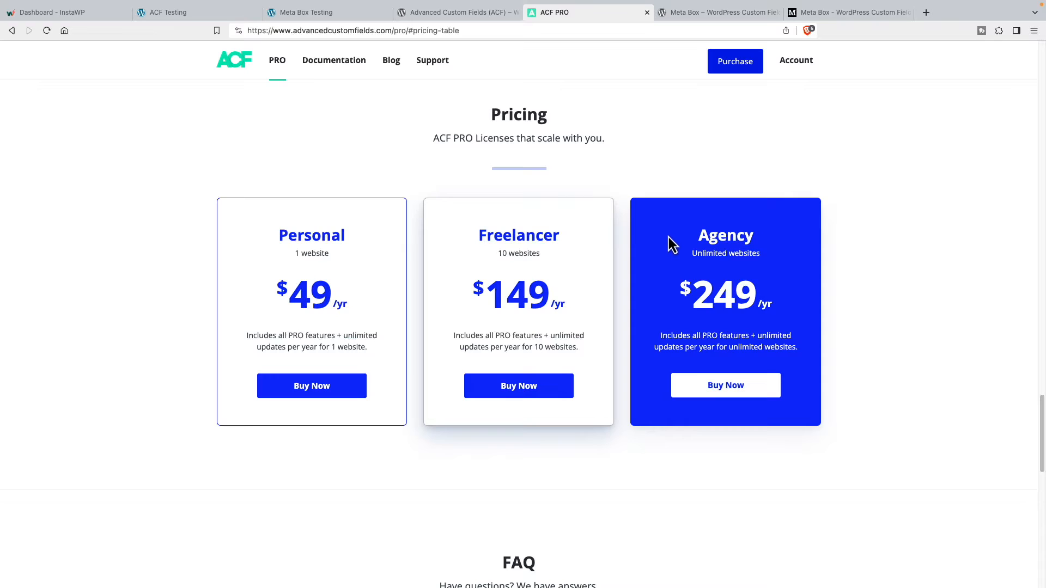
# - Review the active installations, ratings and support figures on the WordPress.org page of the Meta Box plugin
pyautogui.click(688, 14)
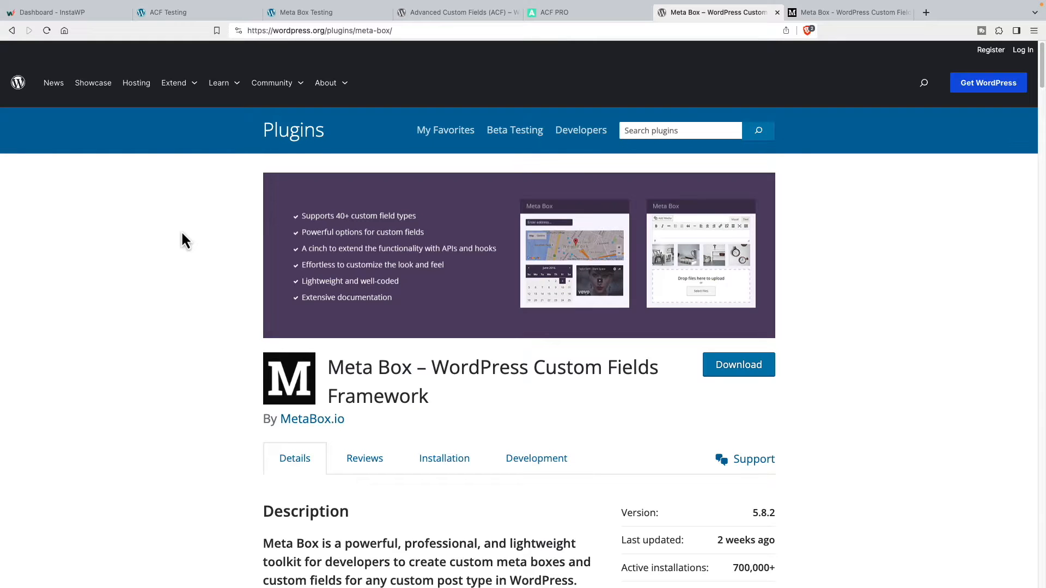
pyautogui.scroll(-5, 181, 233)
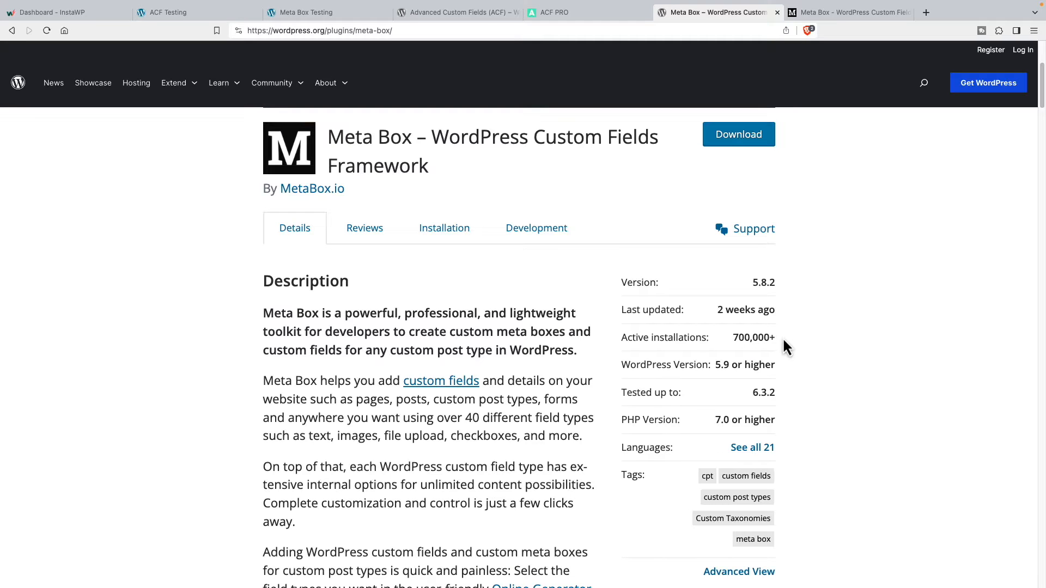
pyautogui.scroll(-6, 784, 347)
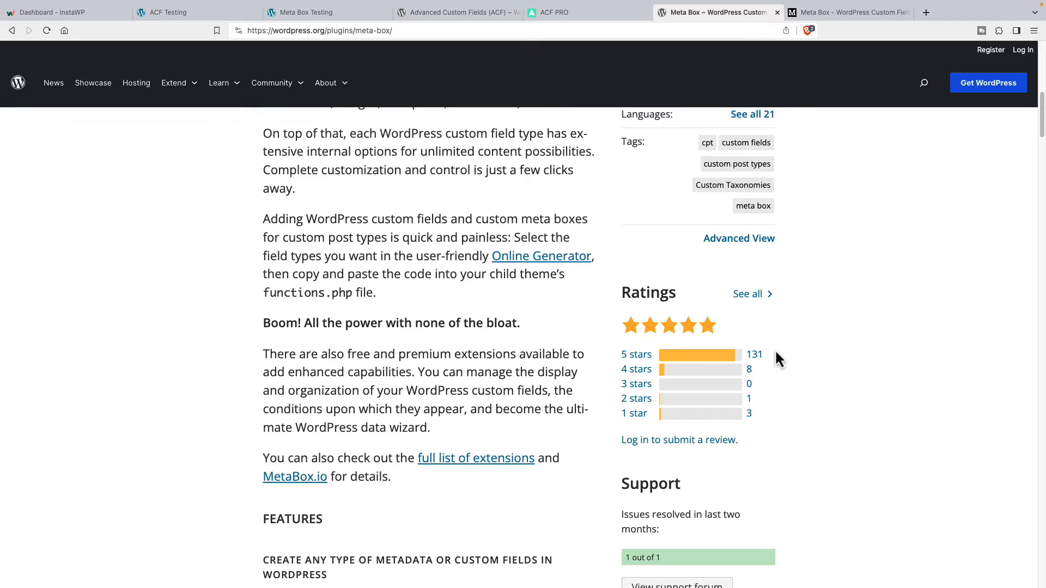
pyautogui.scroll(-2, 777, 352)
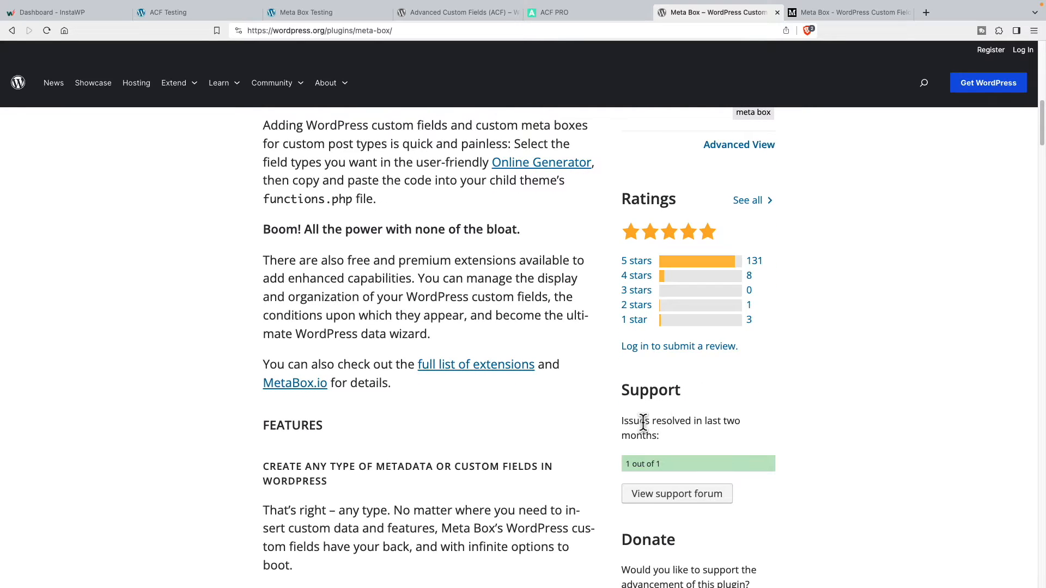
# - Switch to the Meta Box website and open its list of extensions
pyautogui.hotkey('ctrl', 'Tab')
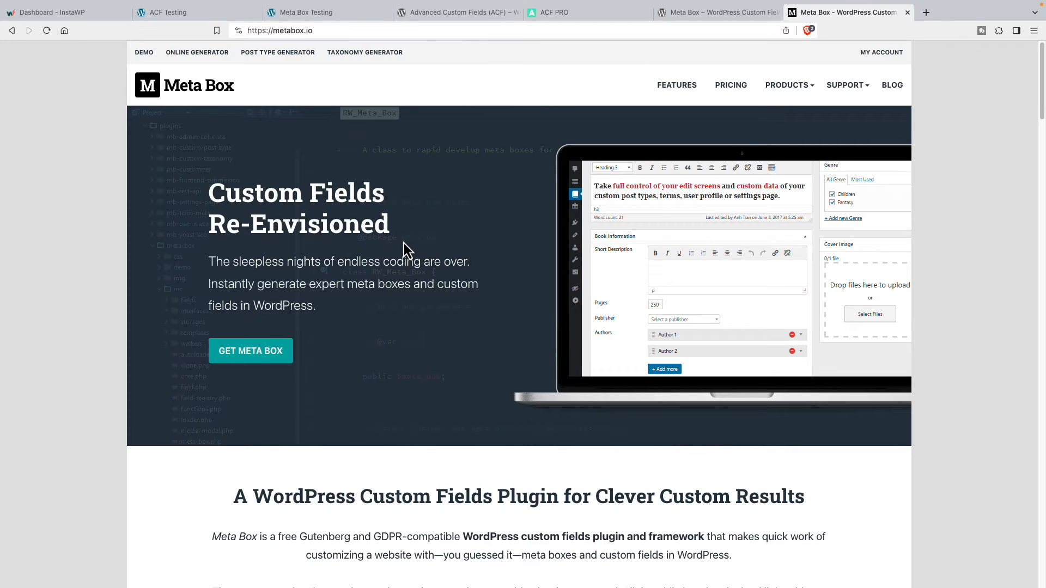
pyautogui.moveTo(787, 89)
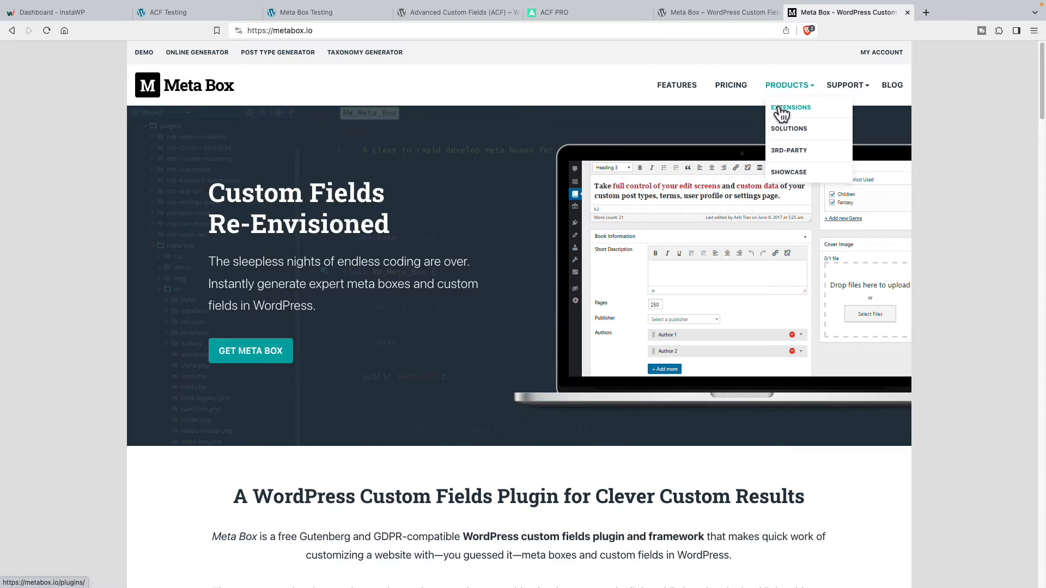
pyautogui.click(783, 109)
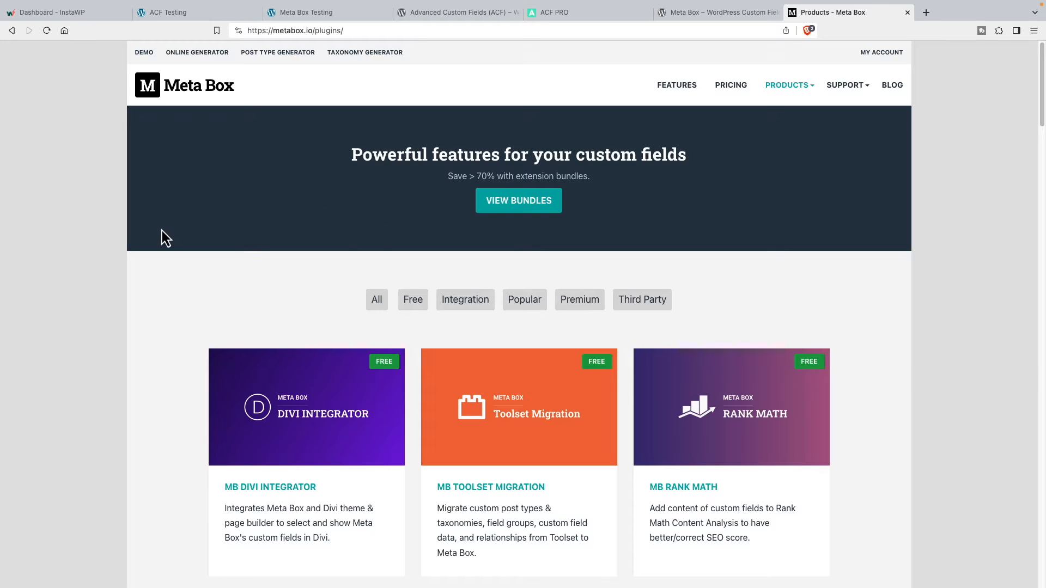
# - Look through the whole Meta Box extensions catalogue, checking what each extension does and which ones are free, popular or third-party
pyautogui.scroll(-3, 166, 231)
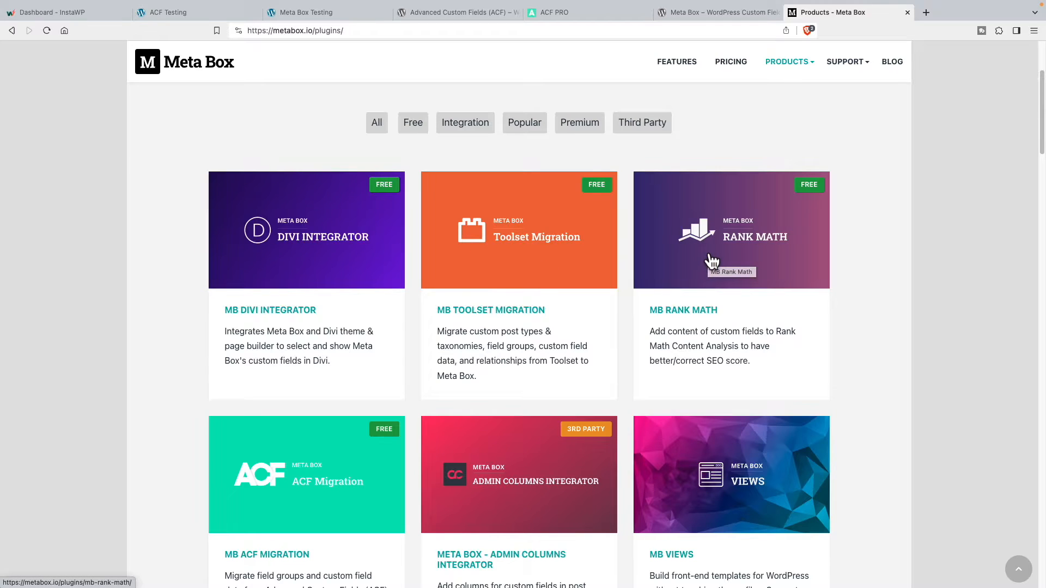
pyautogui.scroll(-3, 711, 261)
pyautogui.scroll(-1, 711, 261)
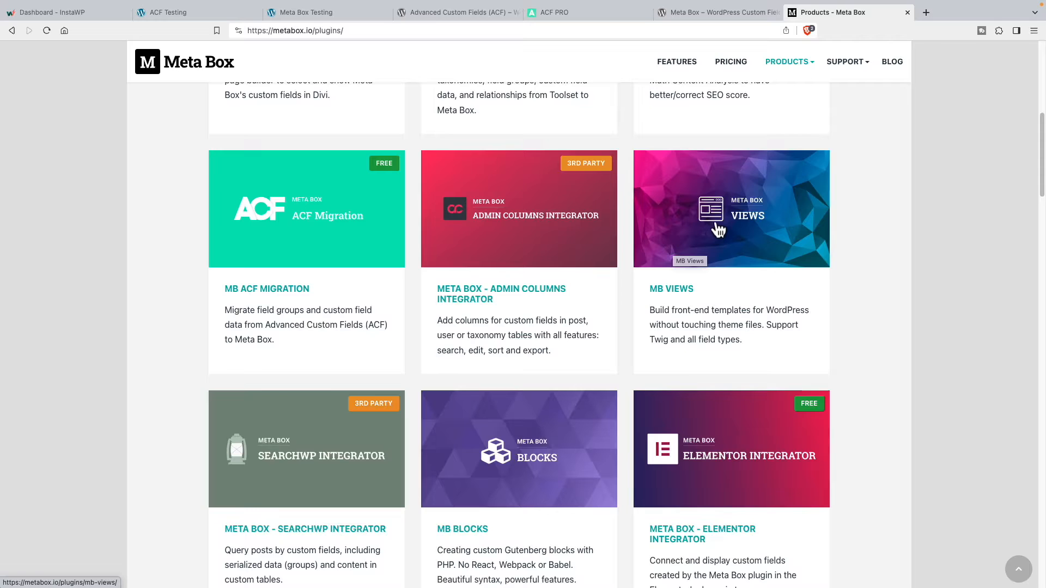
pyautogui.scroll(-3, 690, 232)
pyautogui.scroll(-3, 690, 232)
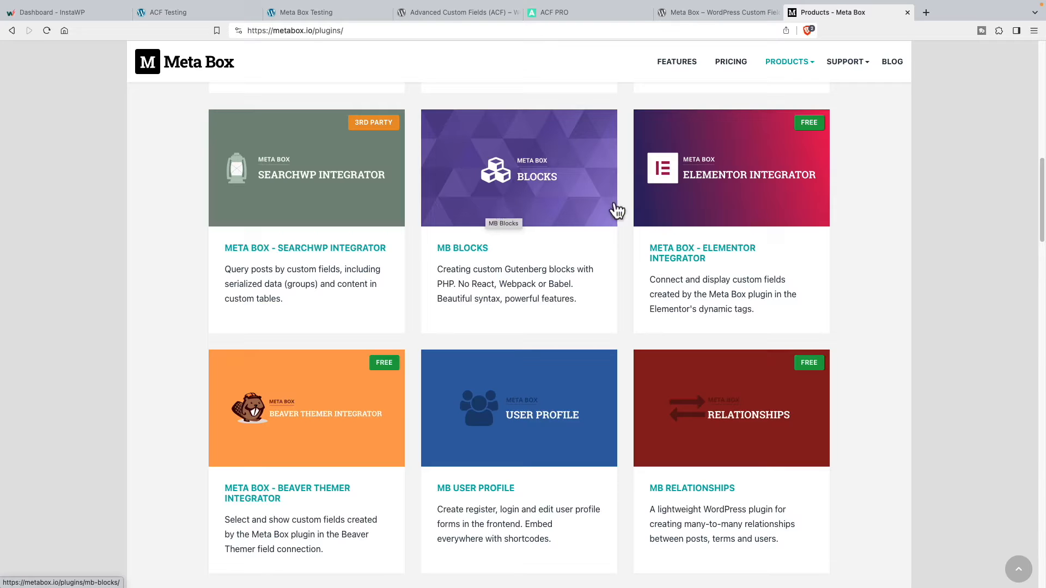
pyautogui.scroll(-5, 674, 215)
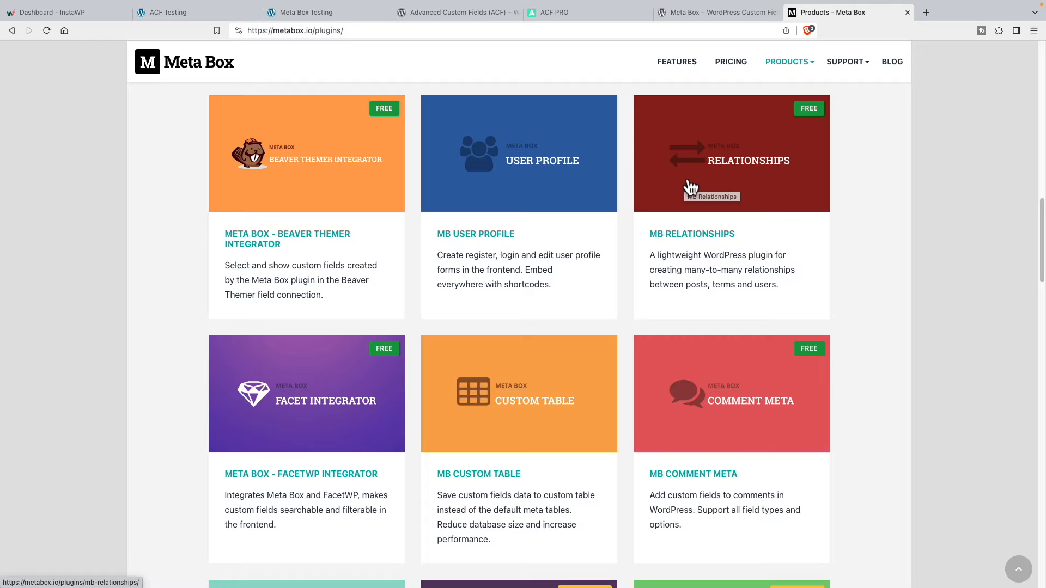
pyautogui.scroll(-4, 691, 187)
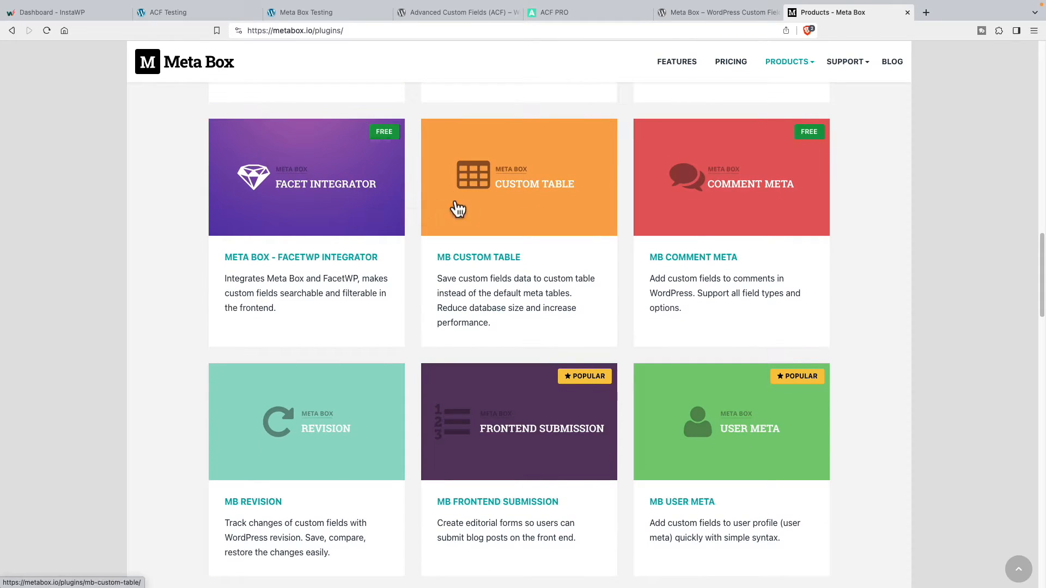
pyautogui.scroll(-2, 684, 212)
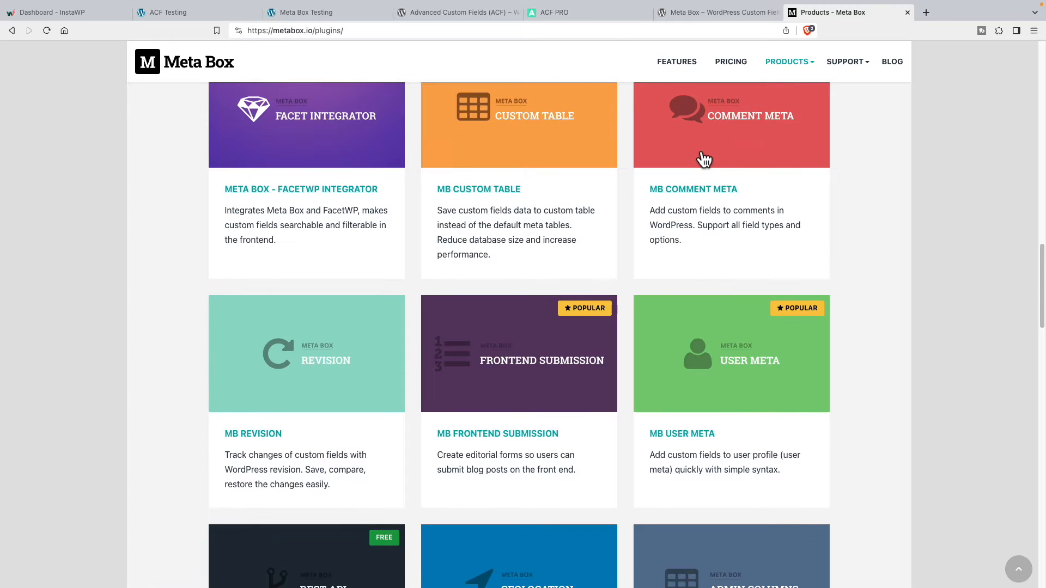
pyautogui.scroll(-2, 343, 310)
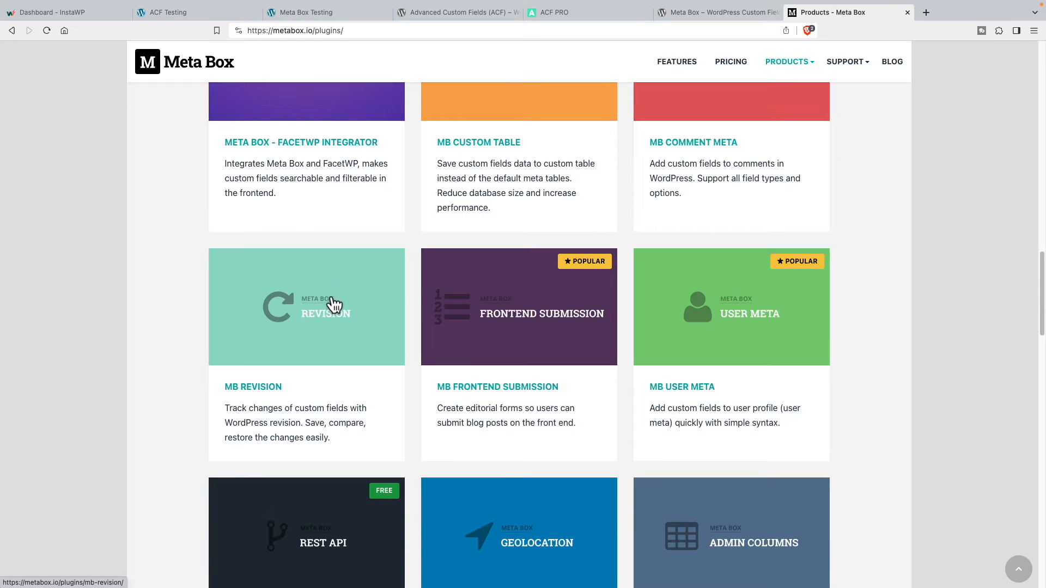
pyautogui.scroll(-2, 499, 289)
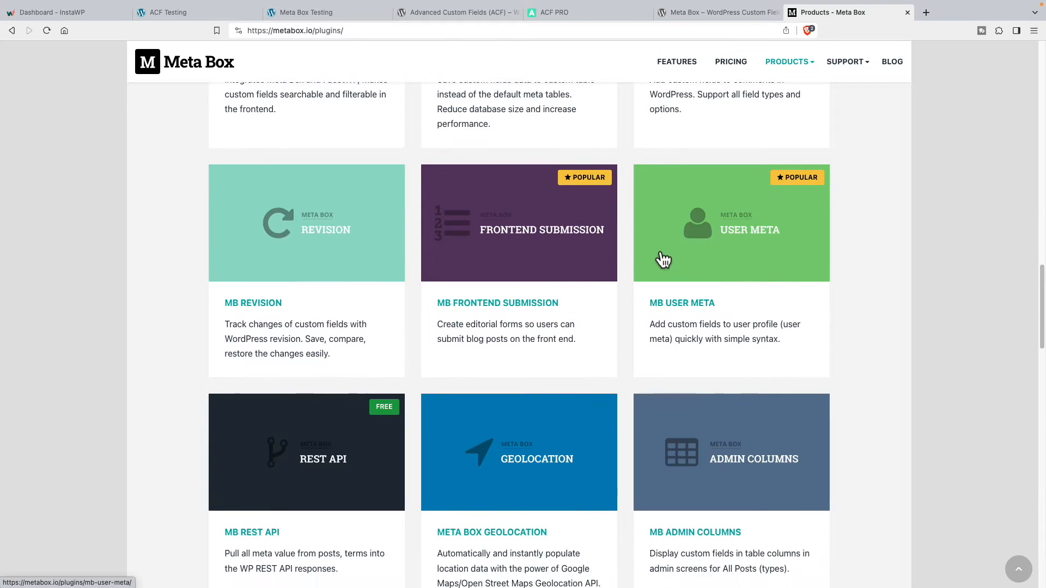
pyautogui.scroll(-10, 654, 260)
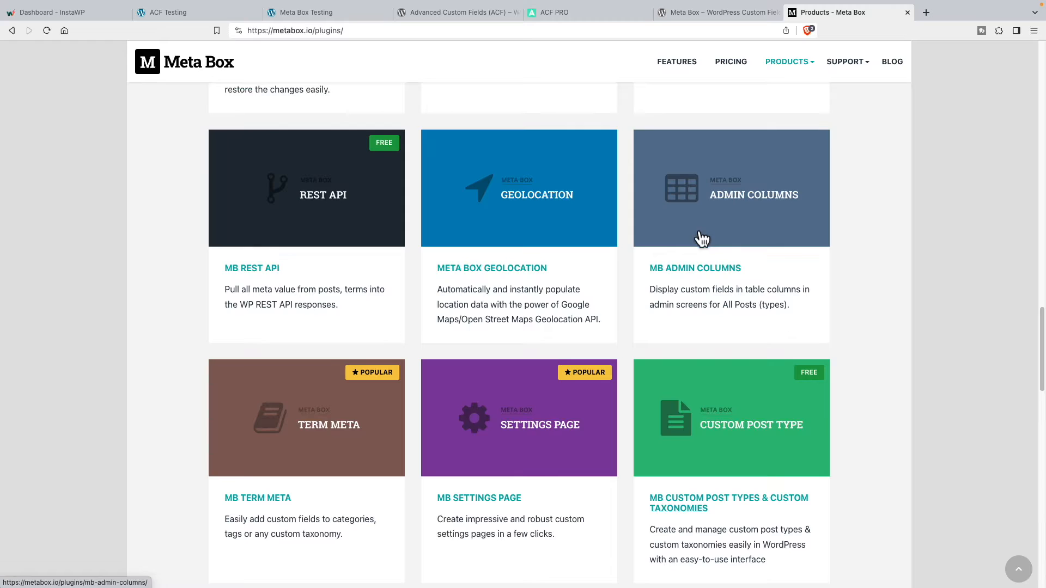
pyautogui.scroll(-5, 453, 275)
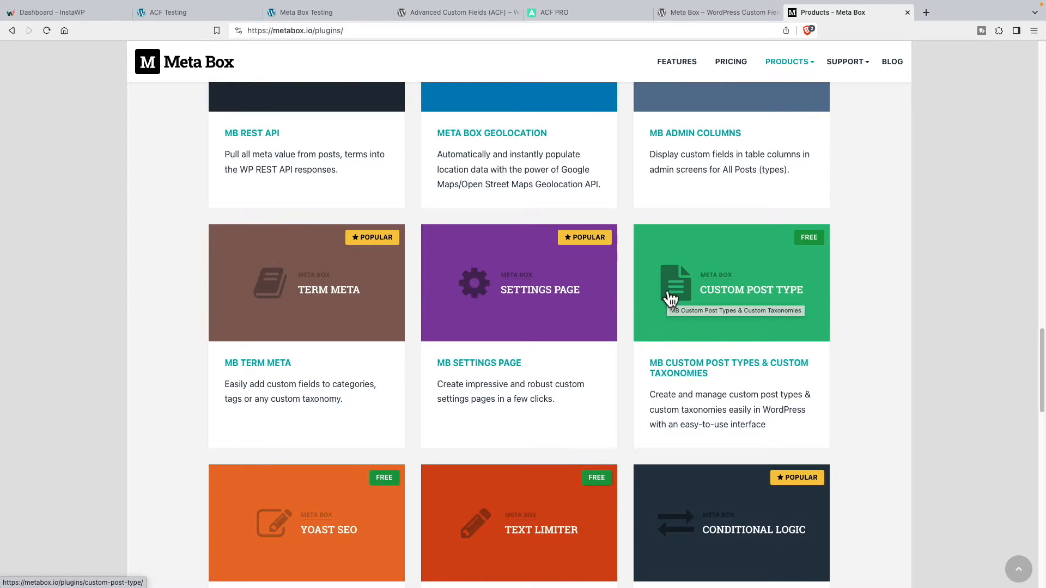
pyautogui.scroll(-6, 660, 299)
pyautogui.scroll(-2, 667, 295)
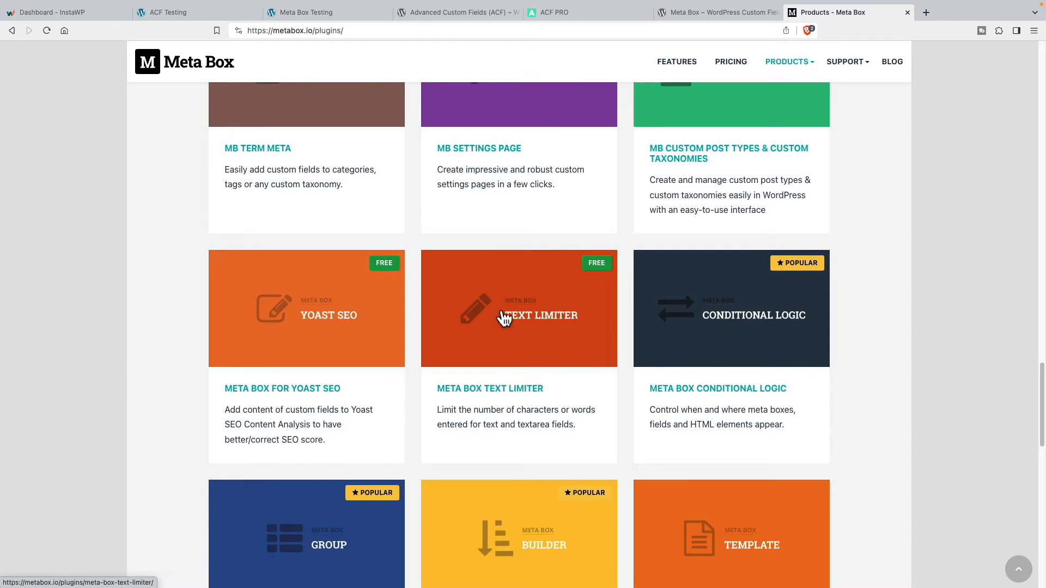
pyautogui.scroll(-6, 662, 308)
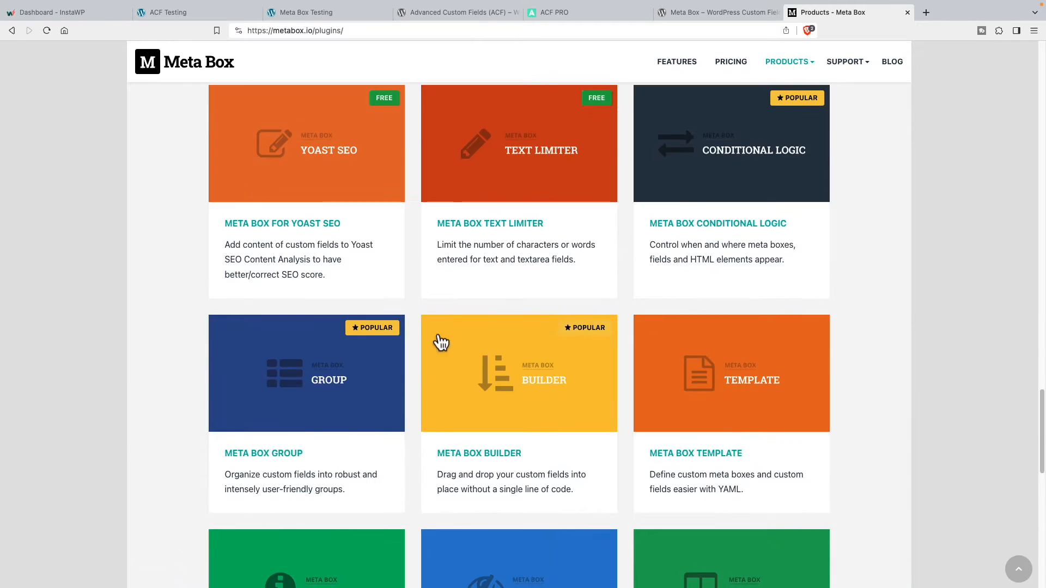
pyautogui.scroll(-3, 381, 327)
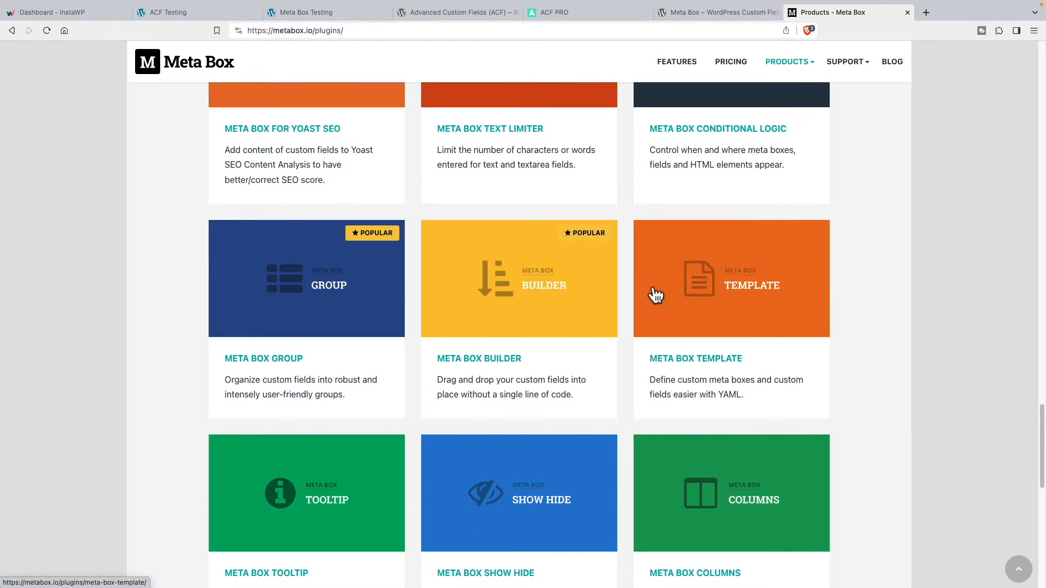
pyautogui.scroll(-3, 665, 296)
pyautogui.scroll(-1, 679, 270)
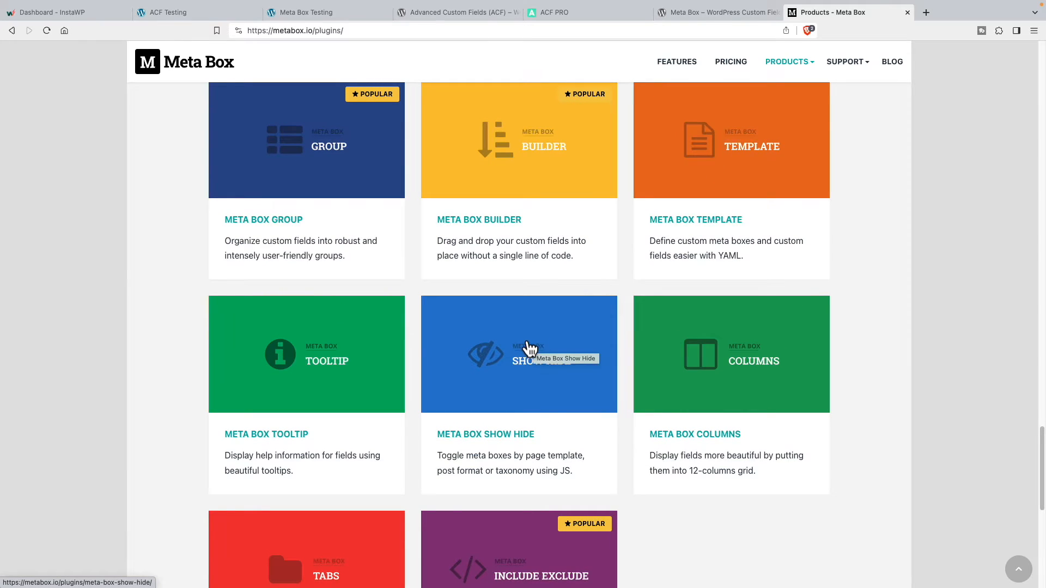
pyautogui.scroll(-1, 664, 340)
pyautogui.scroll(-5, 669, 339)
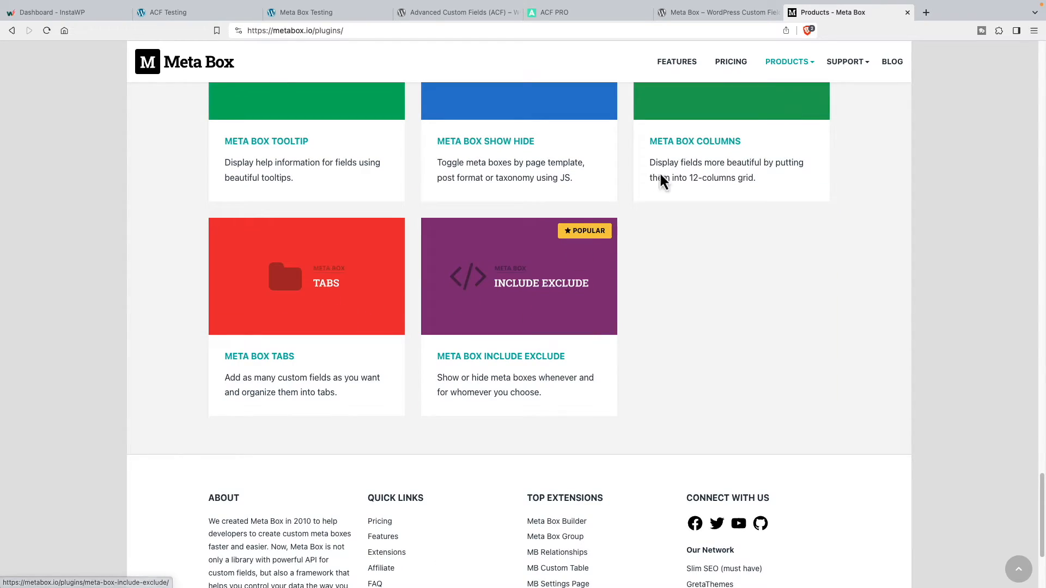
# - Open the Meta Box pricing page, review the agency plans and show the personal plans
pyautogui.click(727, 64)
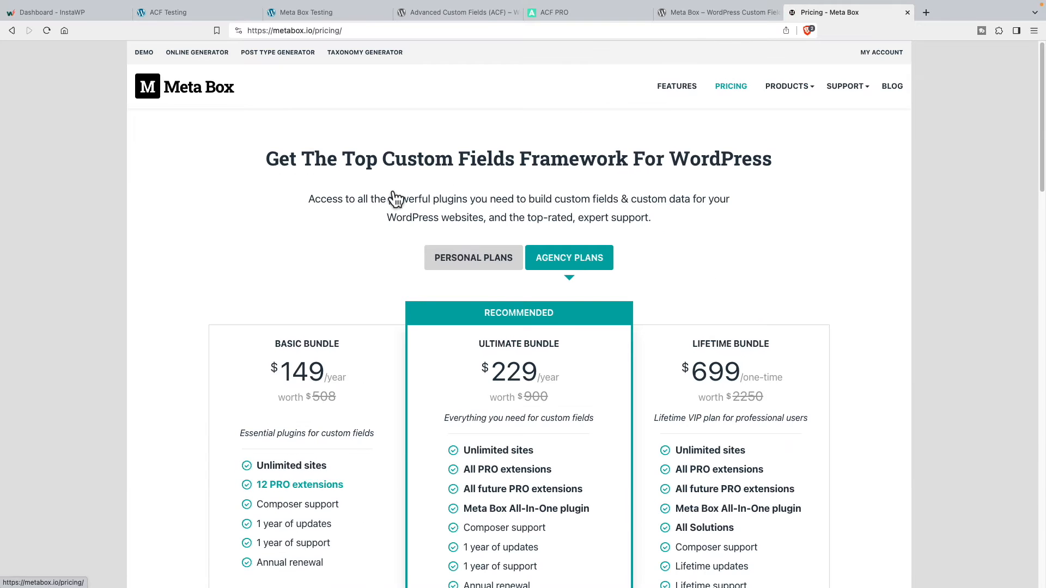
pyautogui.scroll(-2, 298, 261)
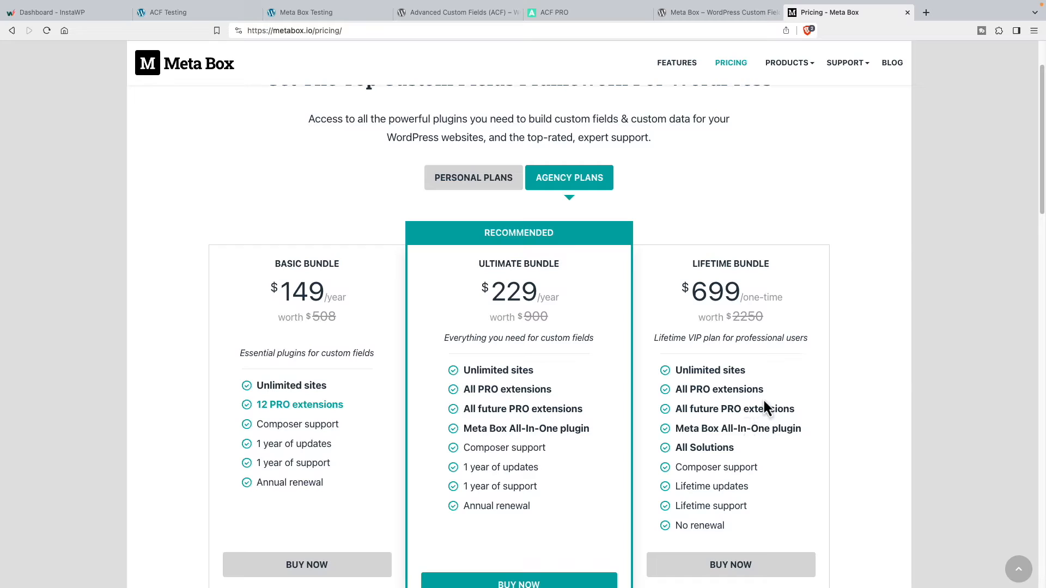
pyautogui.click(475, 181)
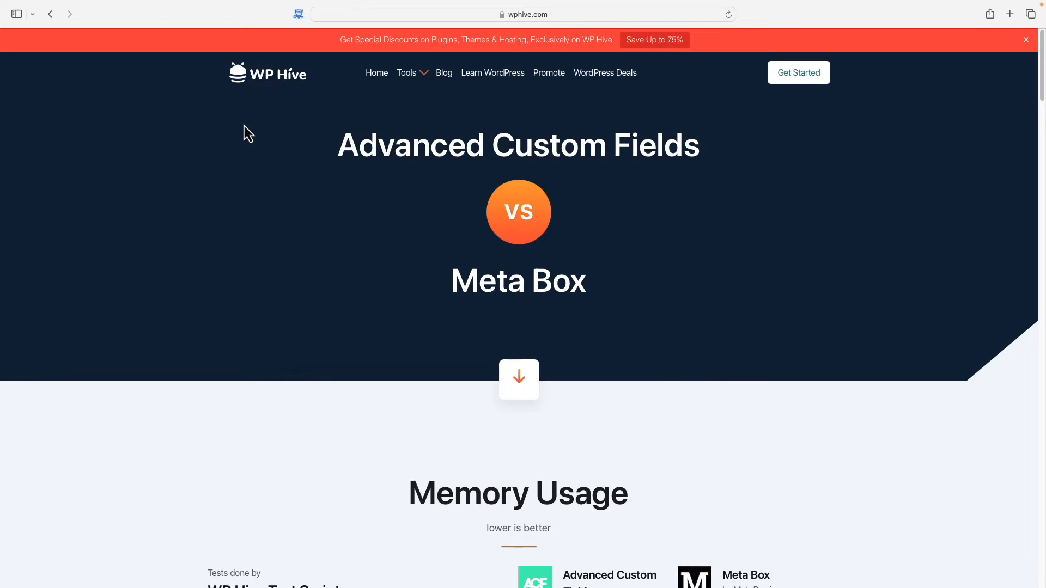
# - On the WP Hive comparison page, examine the memory usage of Advanced Custom Fields and Meta Box for each tested page
pyautogui.scroll(-3, 245, 126)
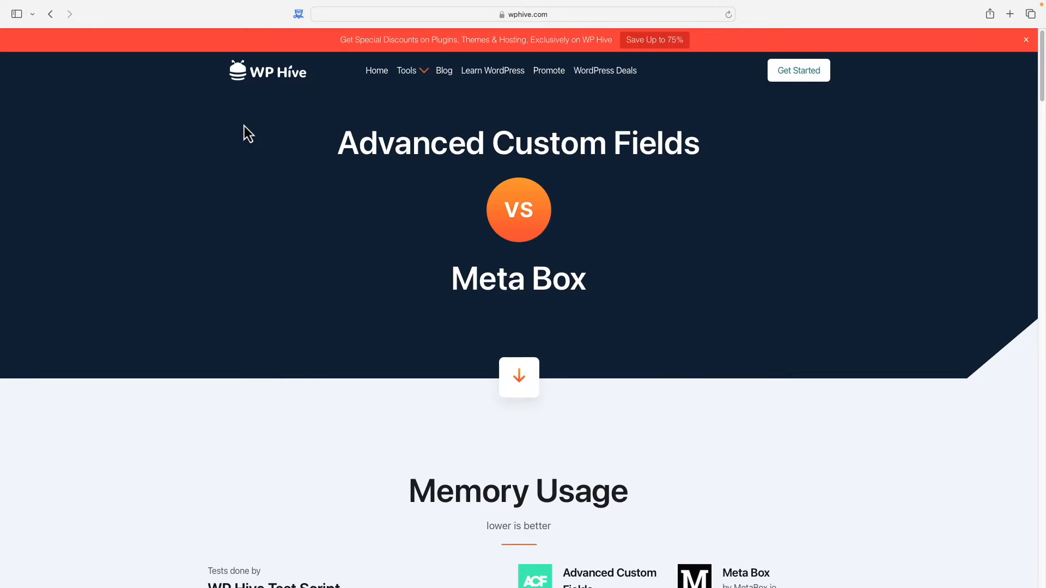
pyautogui.scroll(-5, 244, 126)
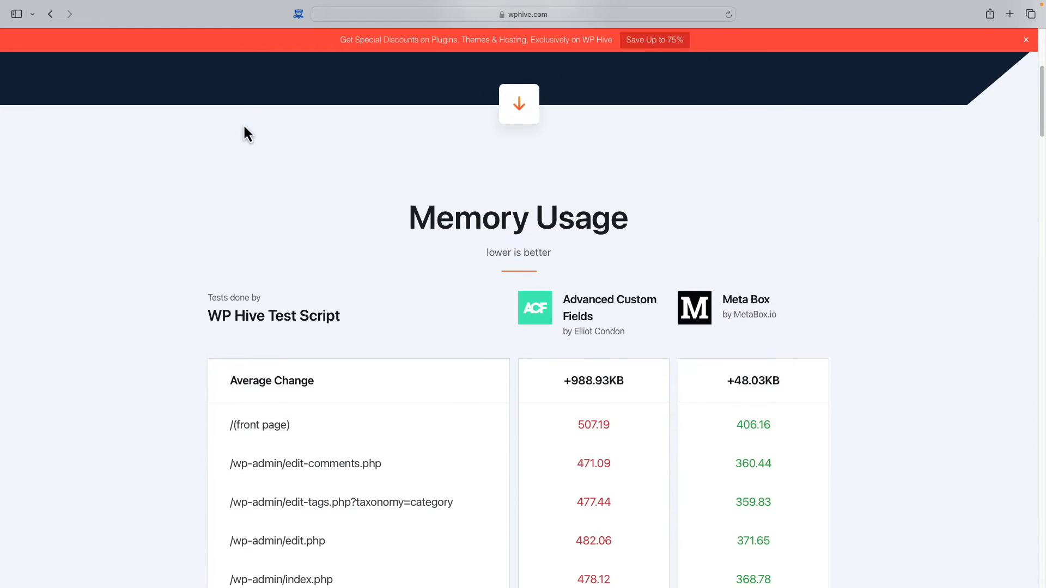
pyautogui.scroll(-2, 245, 134)
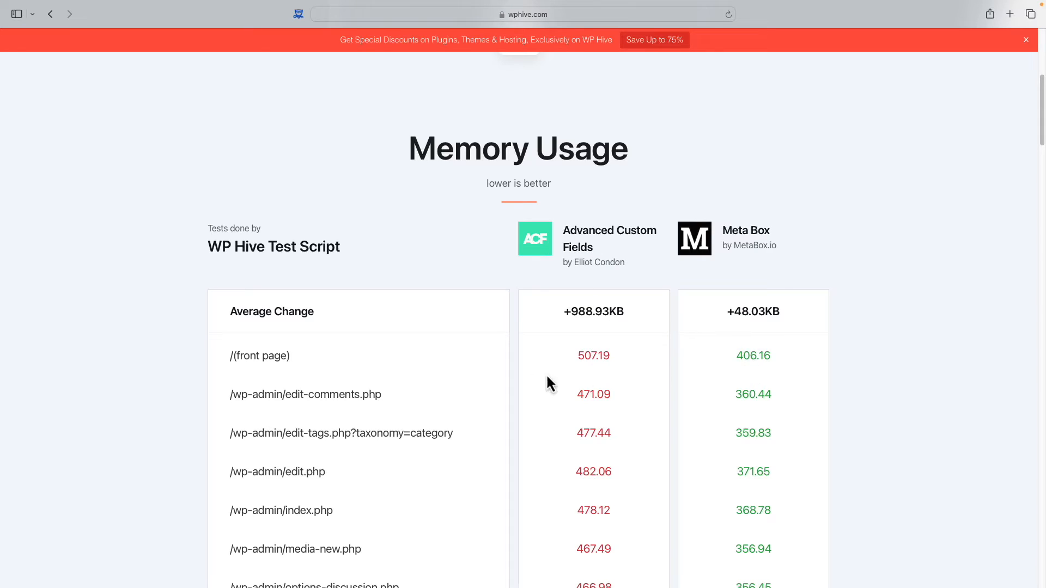
pyautogui.scroll(-2, 481, 385)
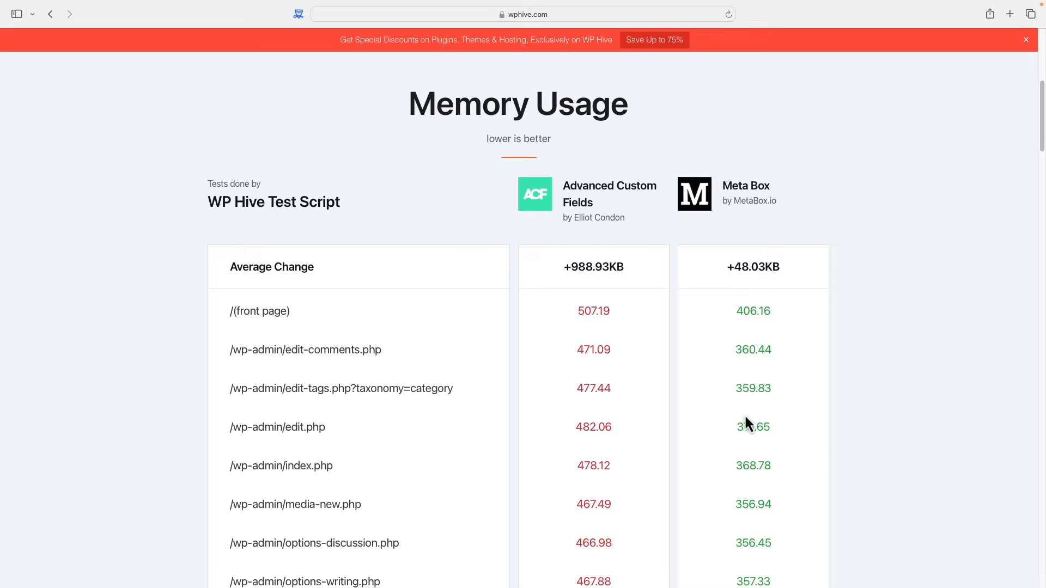
pyautogui.scroll(-5, 371, 351)
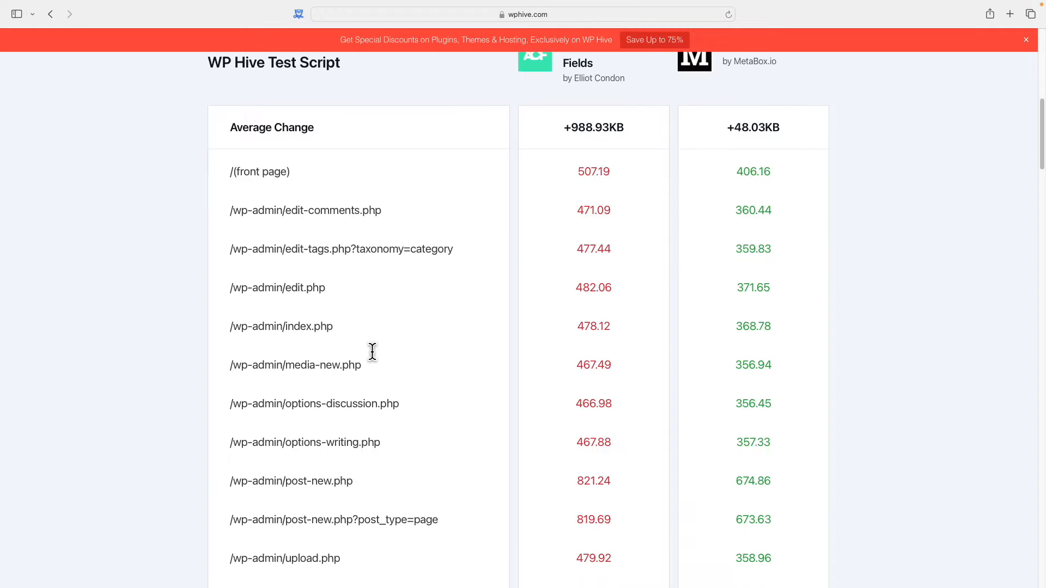
pyautogui.scroll(-3, 376, 363)
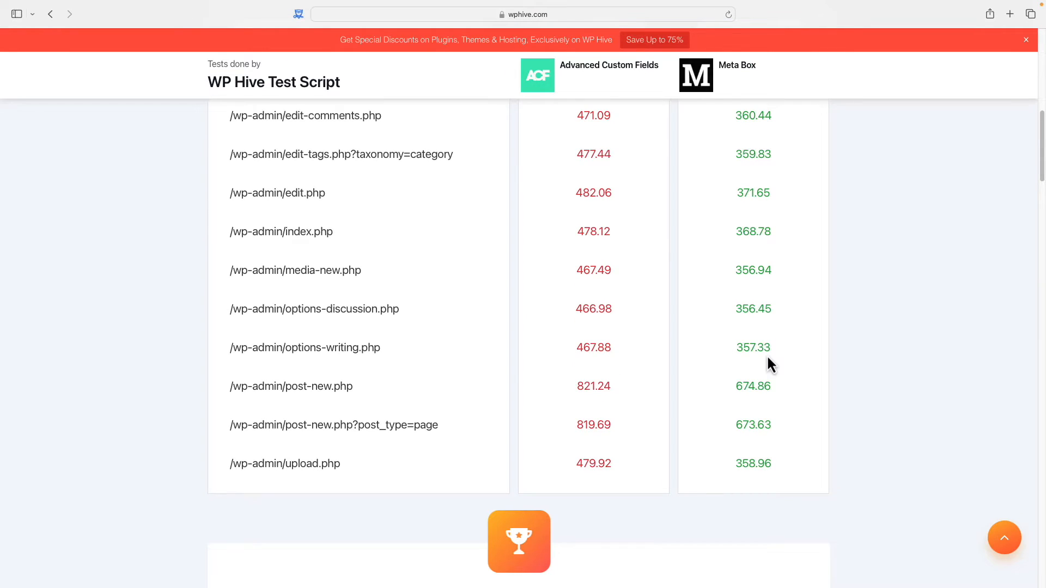
pyautogui.scroll(-3, 768, 360)
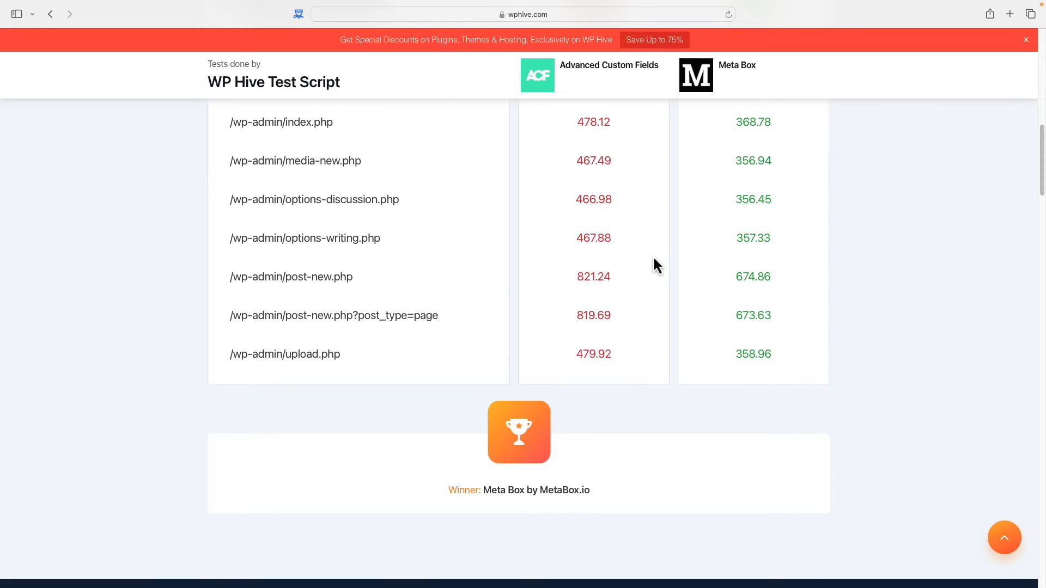
# - Examine the WP Hive page speed results and the other comparison criteria for both plugins
pyautogui.scroll(-10, 418, 286)
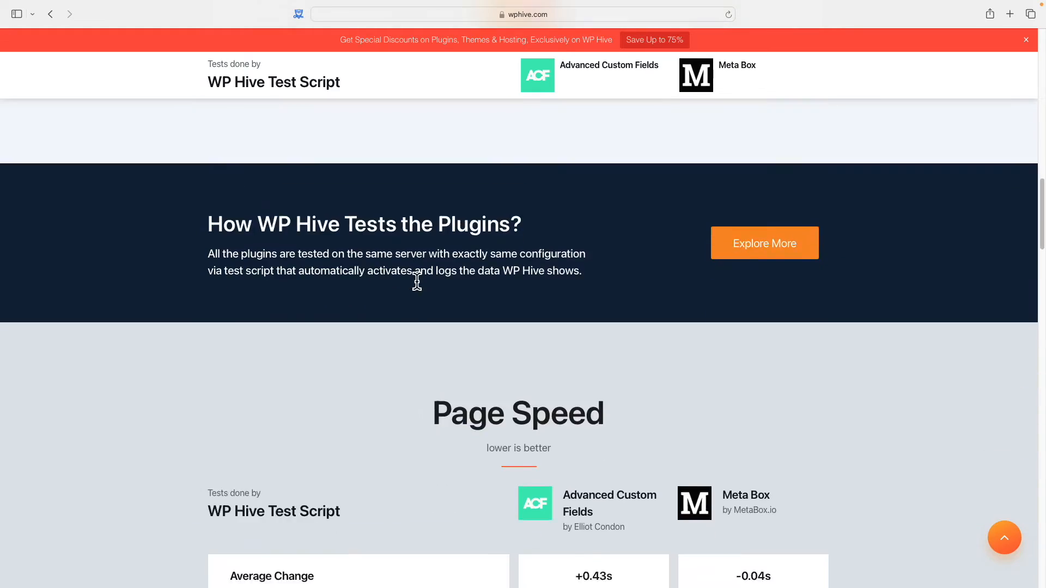
pyautogui.scroll(-3, 419, 287)
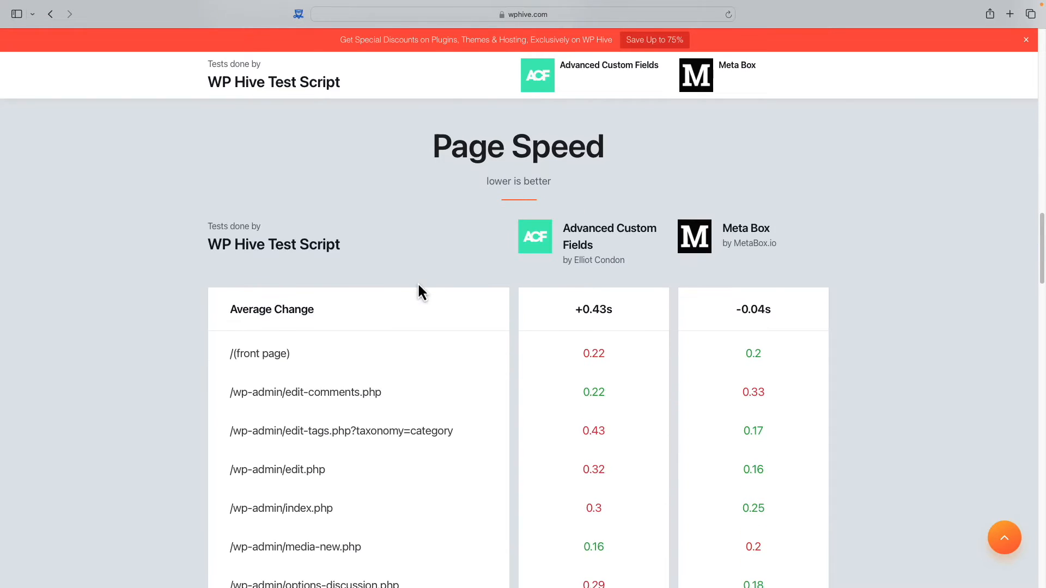
pyautogui.scroll(-1, 420, 289)
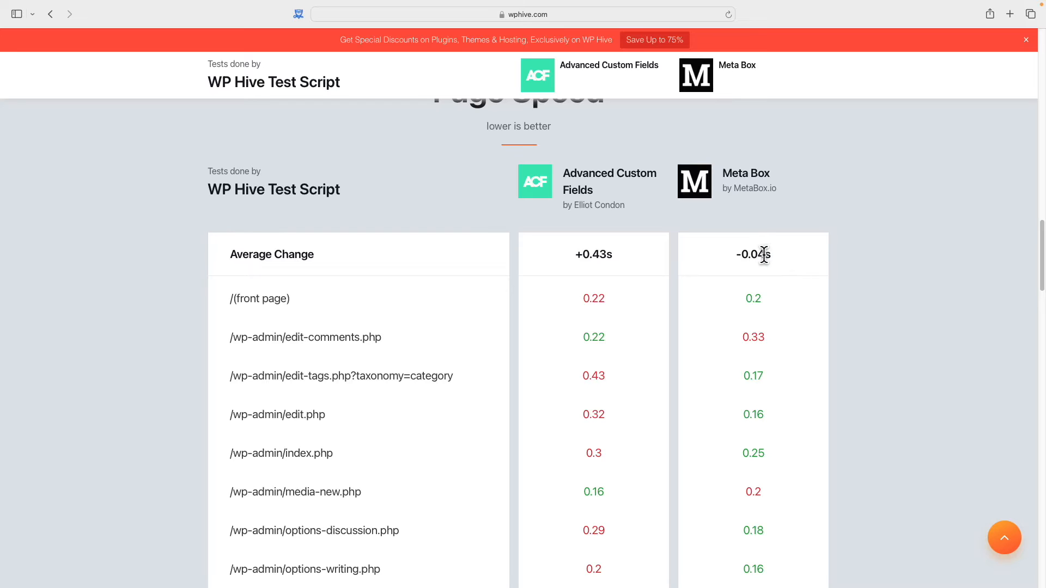
pyautogui.scroll(-3, 671, 298)
pyautogui.scroll(-10, 670, 296)
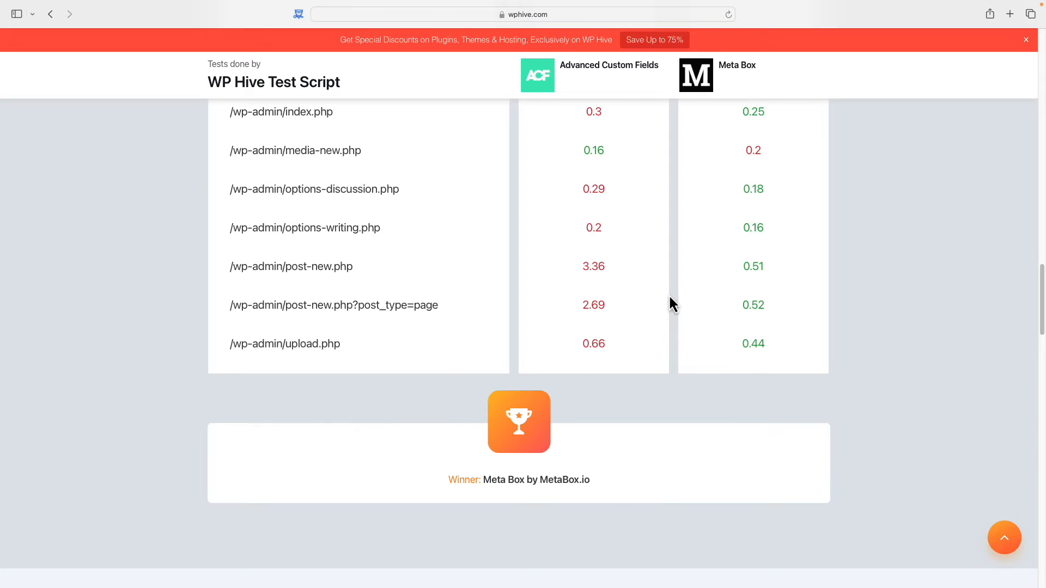
pyautogui.scroll(-15, 670, 298)
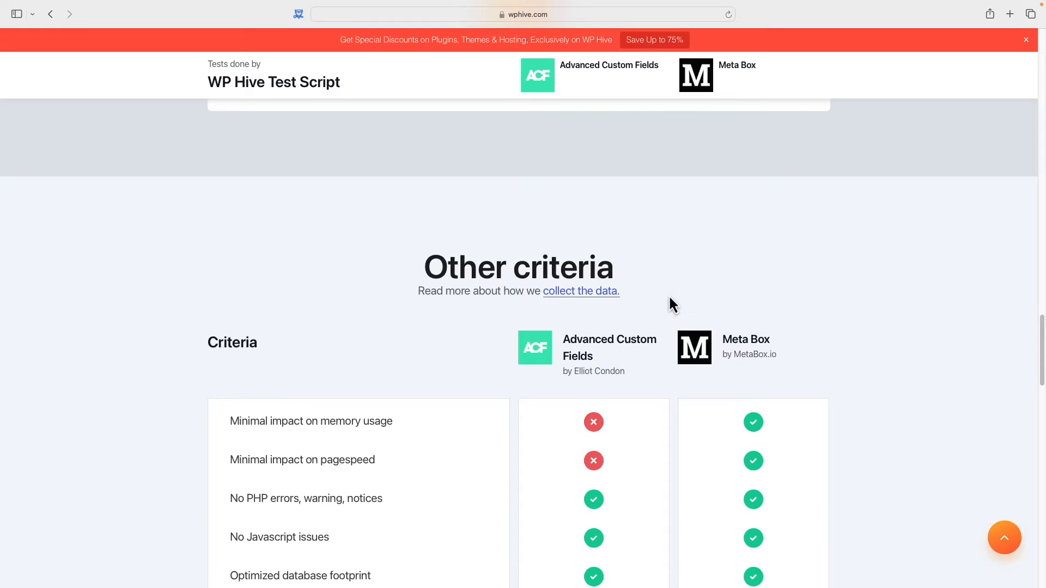
pyautogui.scroll(-7, 671, 306)
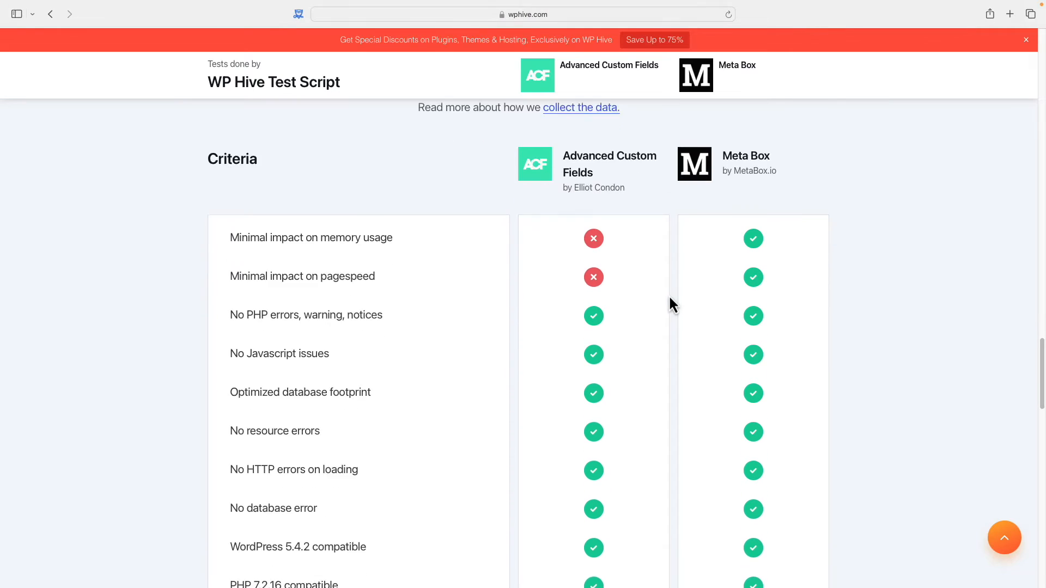
pyautogui.scroll(-3, 670, 304)
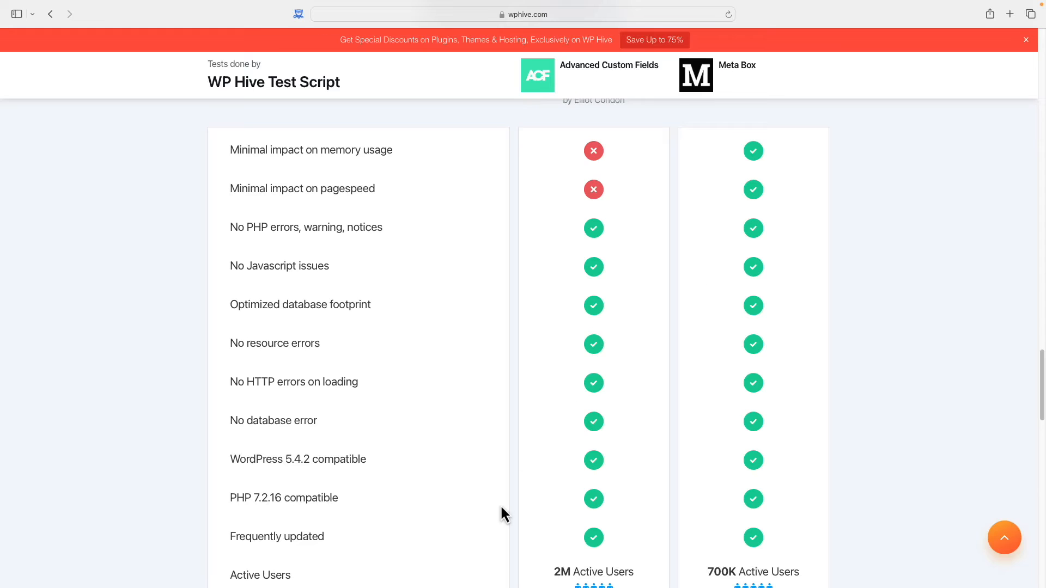
# - Switch back to Brave and view the front pages of the ACF Testing and Meta Box Testing sites
pyautogui.press('super+Tab')
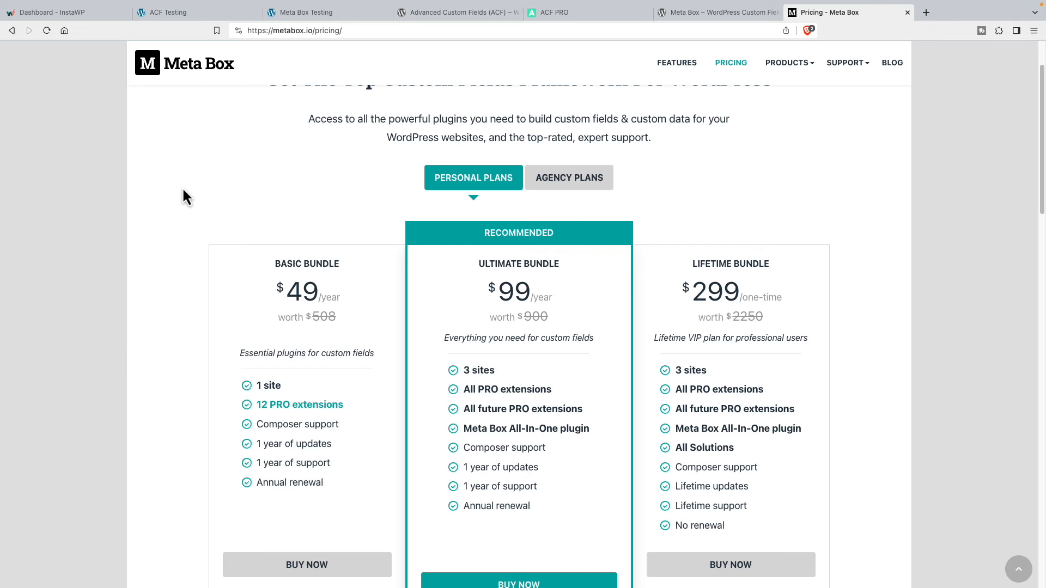
pyautogui.click(199, 12)
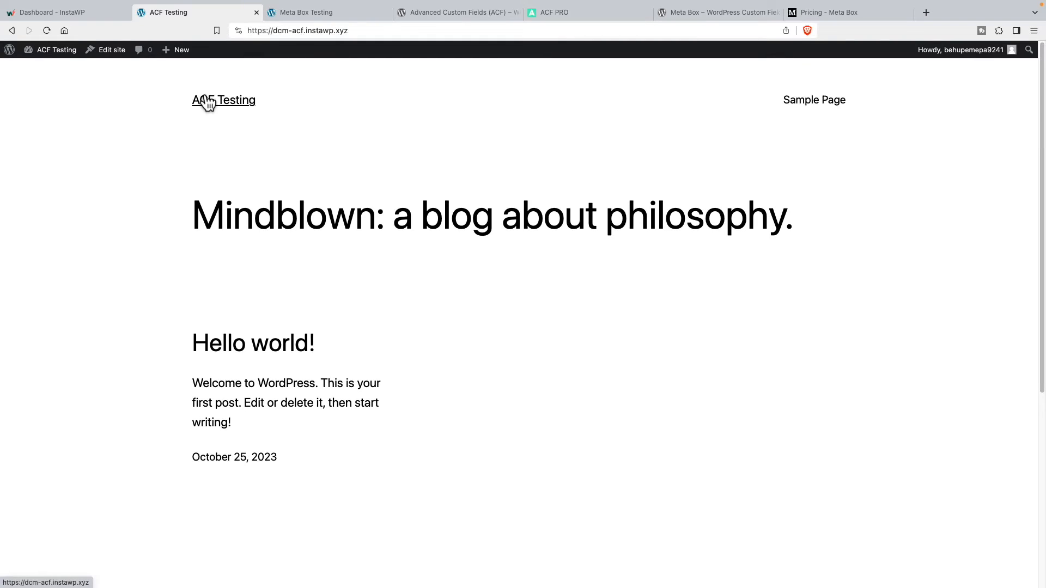
pyautogui.click(306, 13)
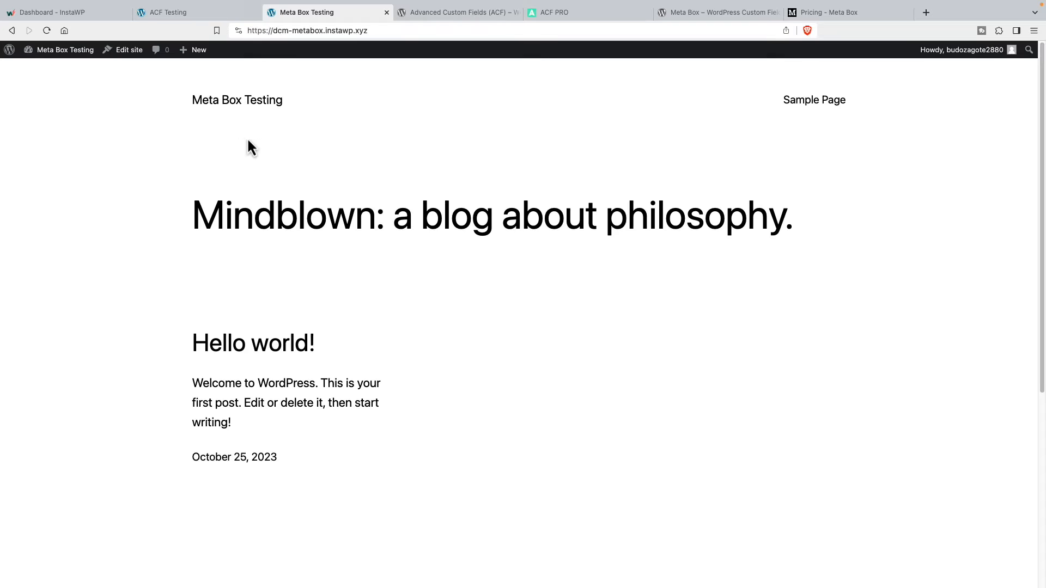
pyautogui.click(210, 13)
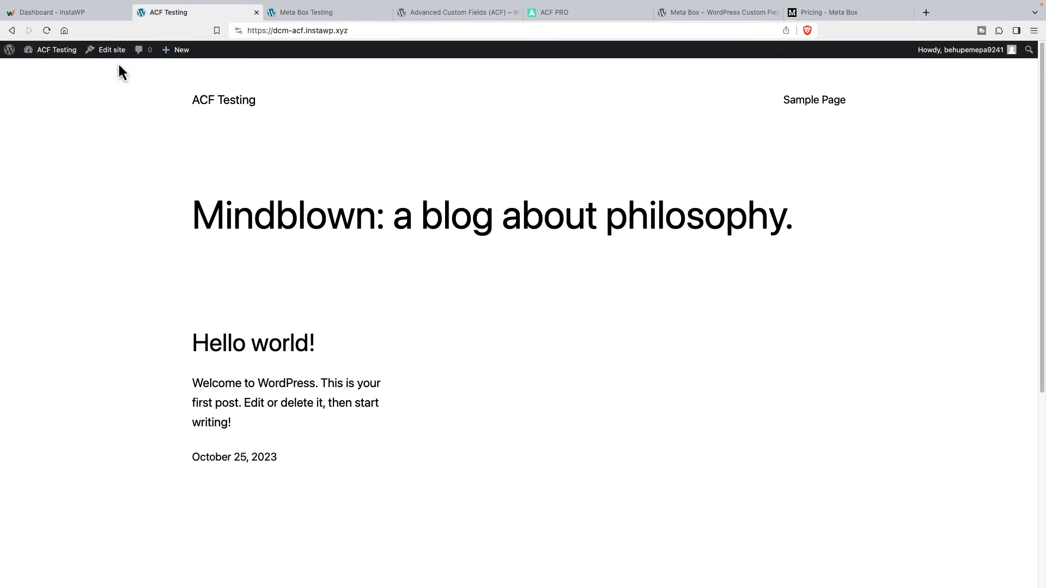
# - Open the ACF Testing dashboard and check the site's posts, media library, pages and installed plugins
pyautogui.click(50, 70)
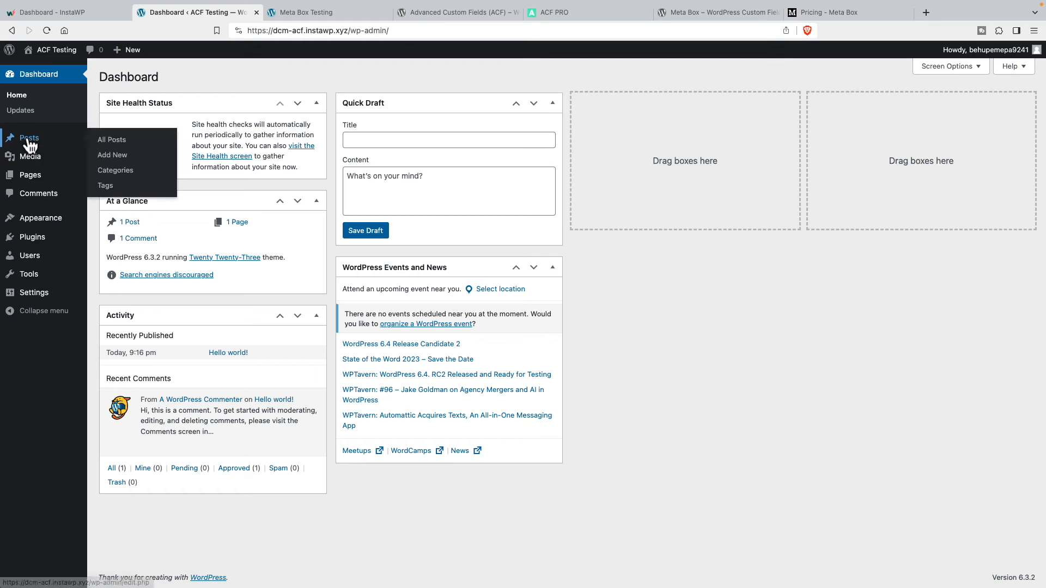
pyautogui.click(30, 141)
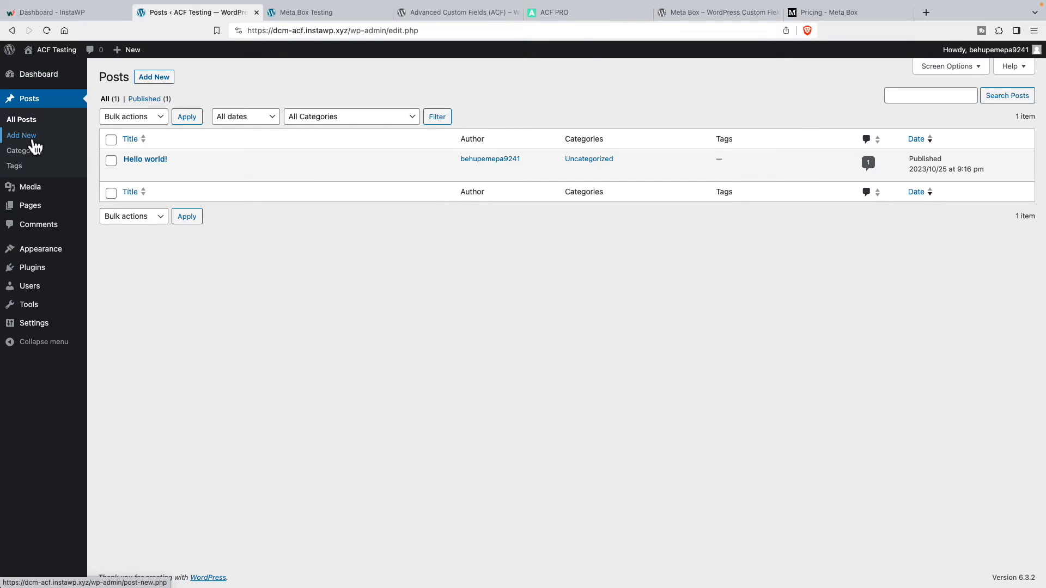
pyautogui.click(35, 188)
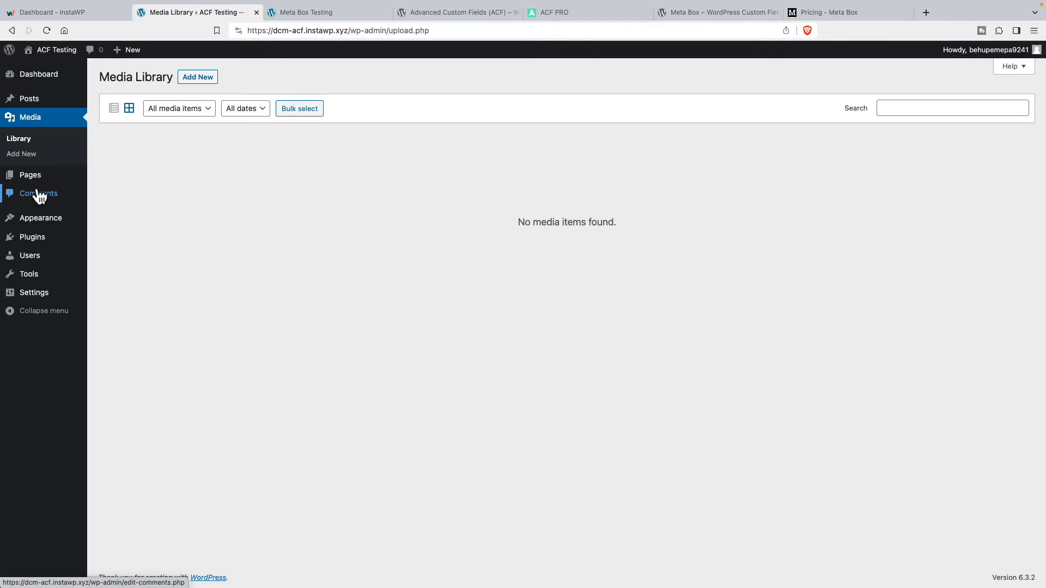
pyautogui.click(36, 177)
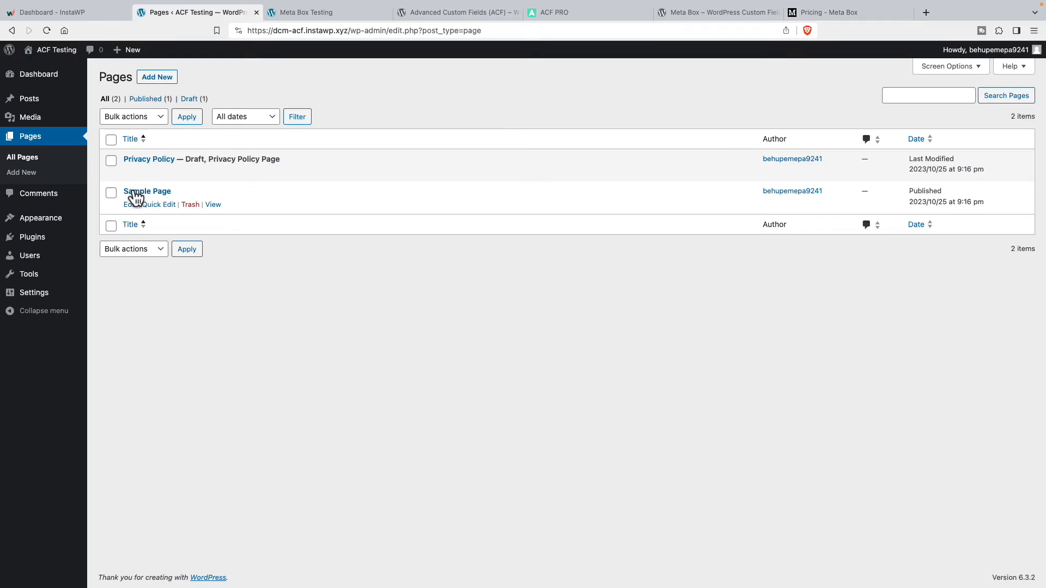
pyautogui.click(80, 235)
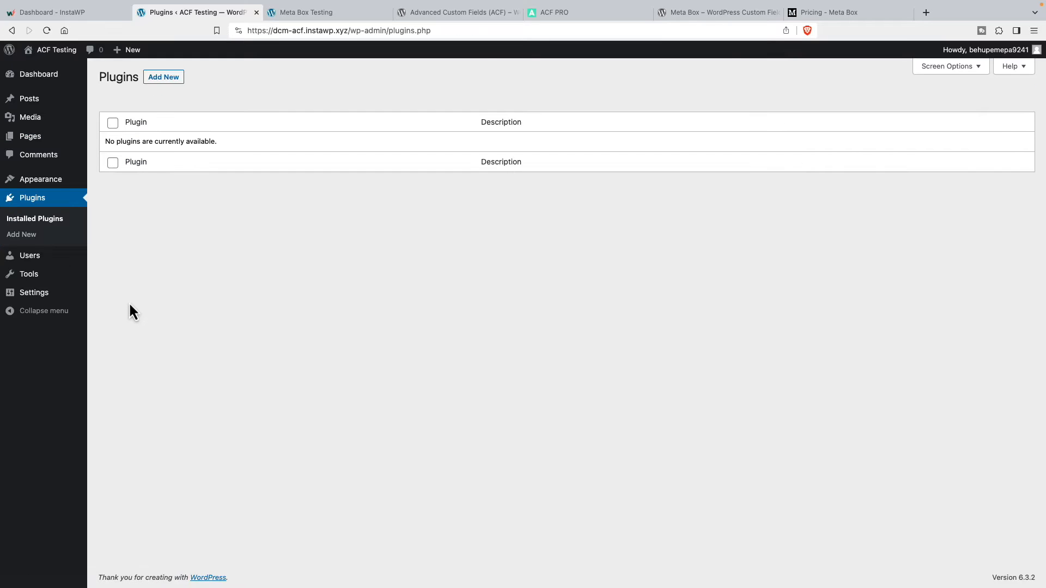
# - Open the Meta Box Testing dashboard and check that site's posts, media library, pages and installed plugins
pyautogui.click(319, 10)
pyautogui.moveTo(81, 56)
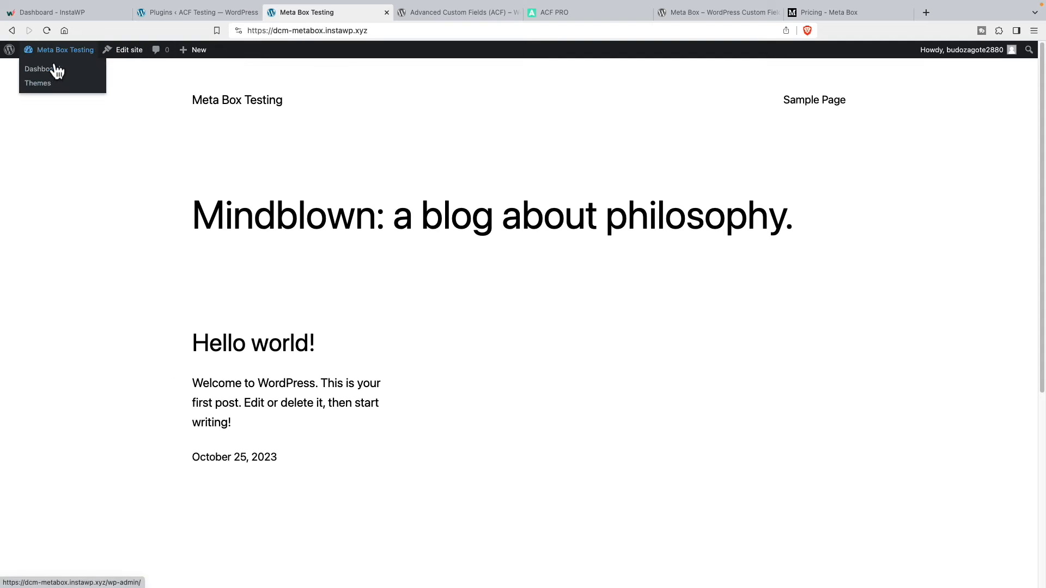
pyautogui.click(55, 69)
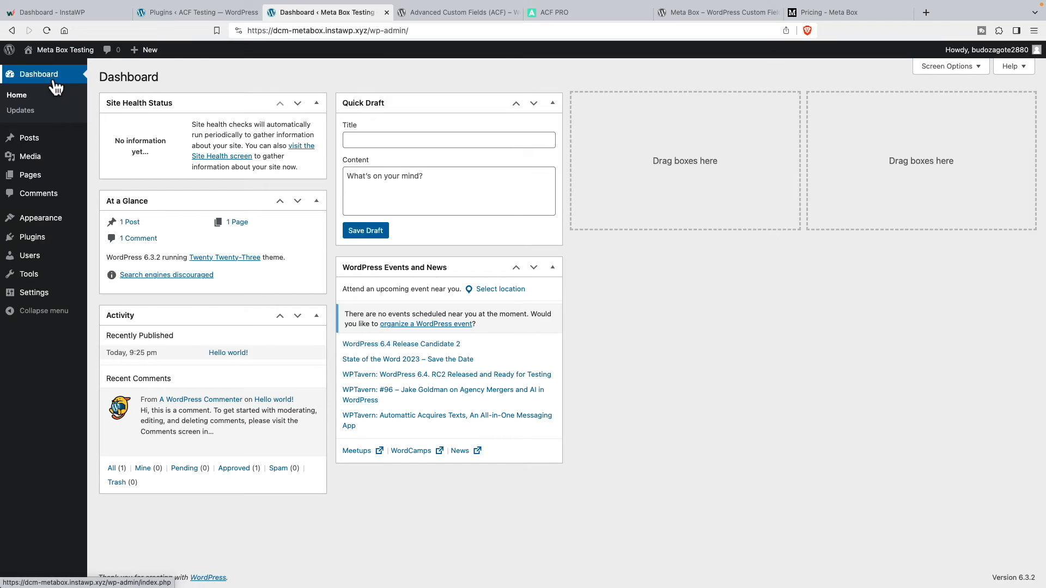
pyautogui.click(43, 138)
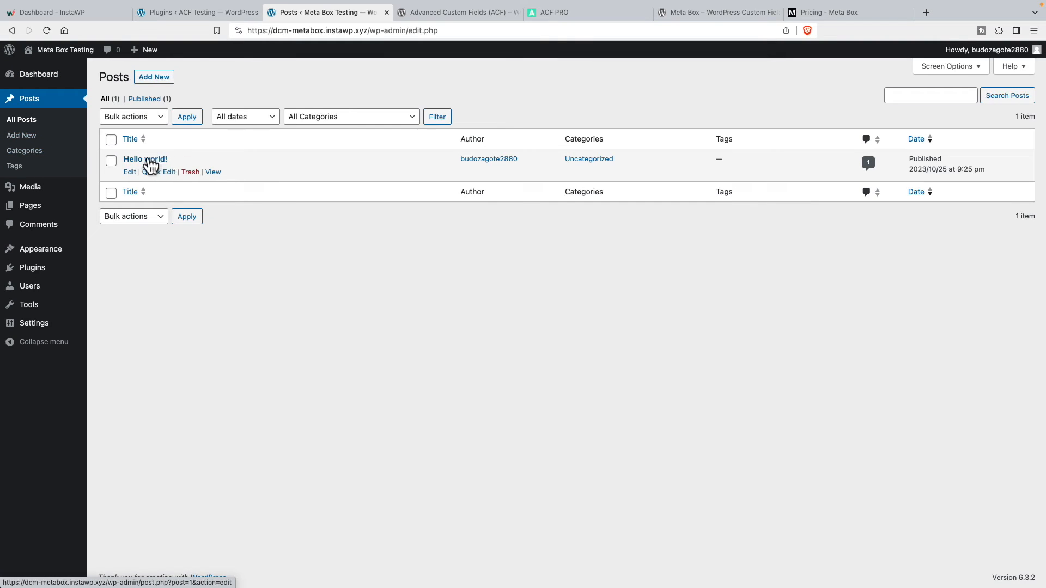
pyautogui.click(43, 188)
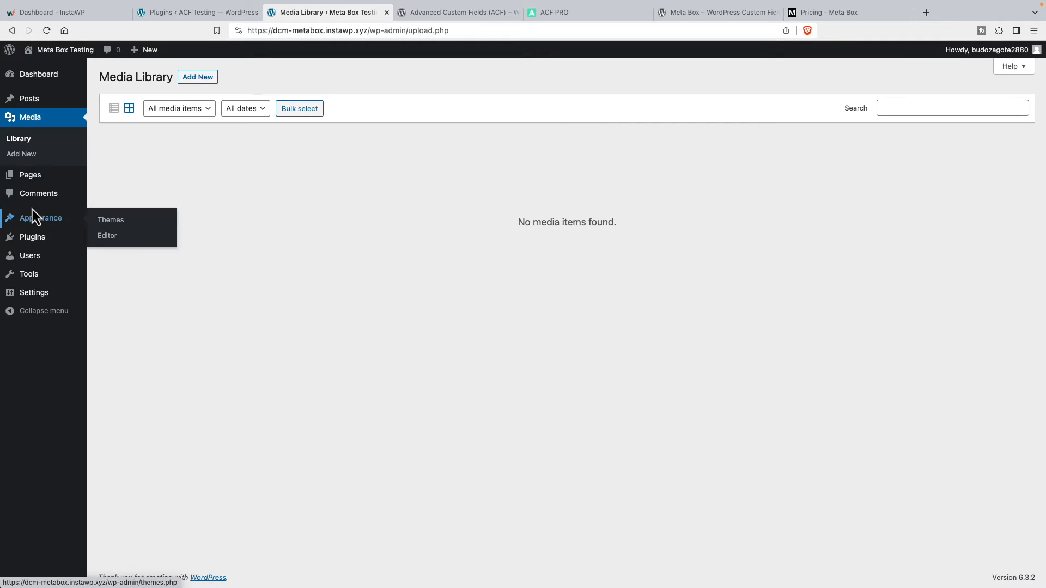
pyautogui.click(30, 175)
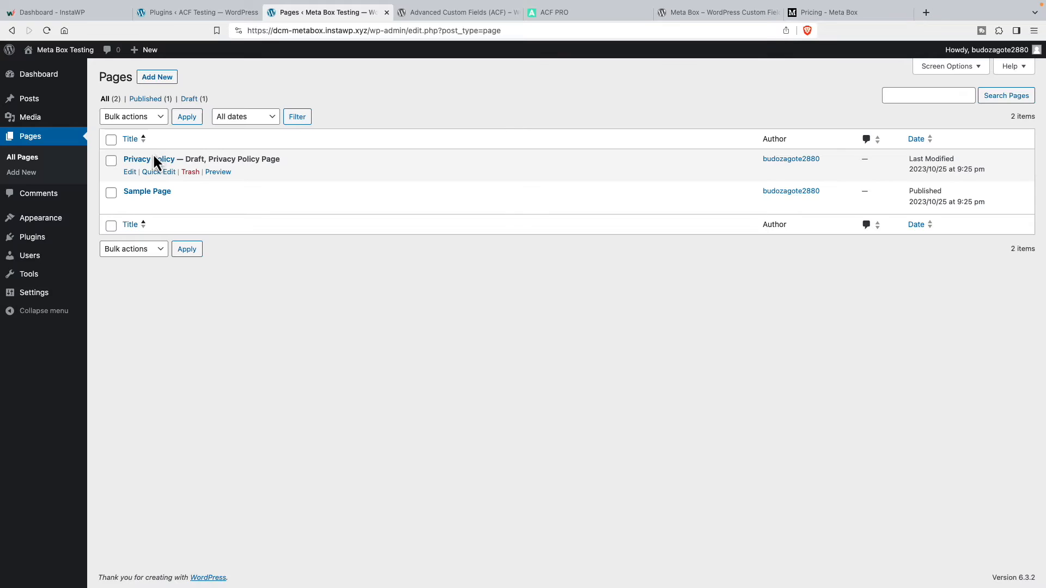
pyautogui.click(54, 239)
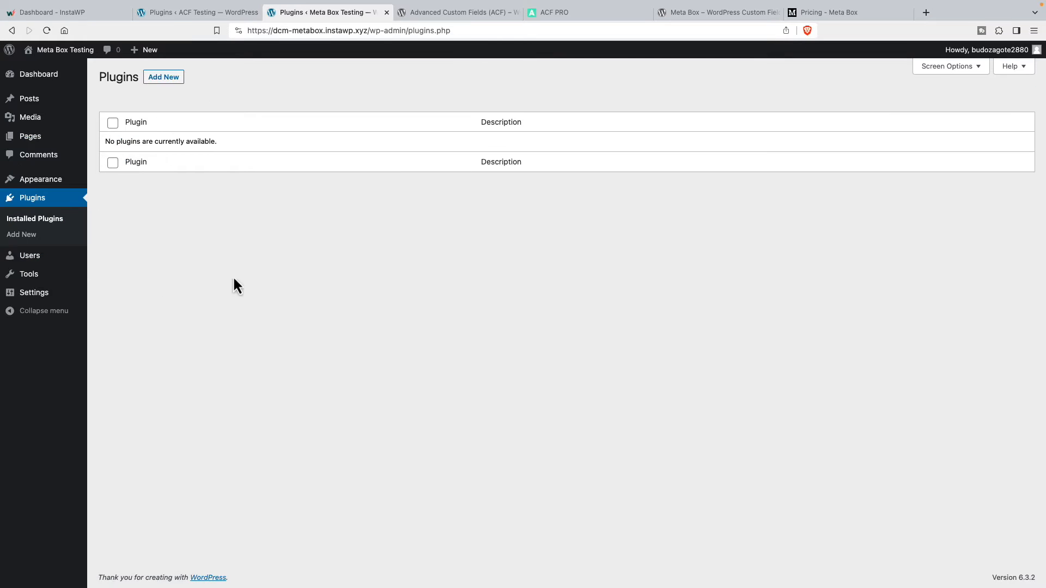
# - Install and activate the Query Monitor plugin on the ACF Testing site, finding it with the search word query
pyautogui.click(191, 12)
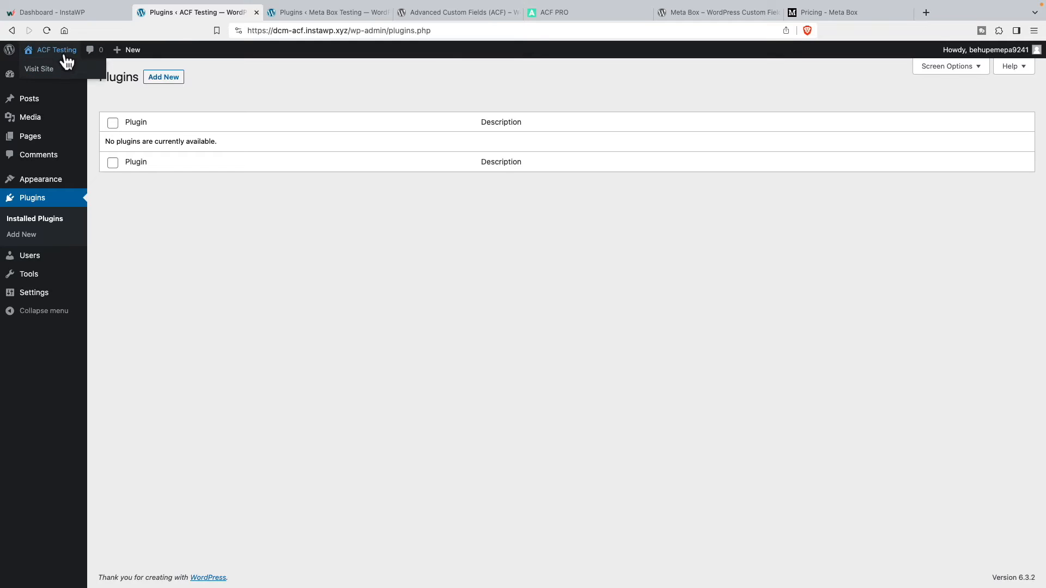
pyautogui.click(164, 77)
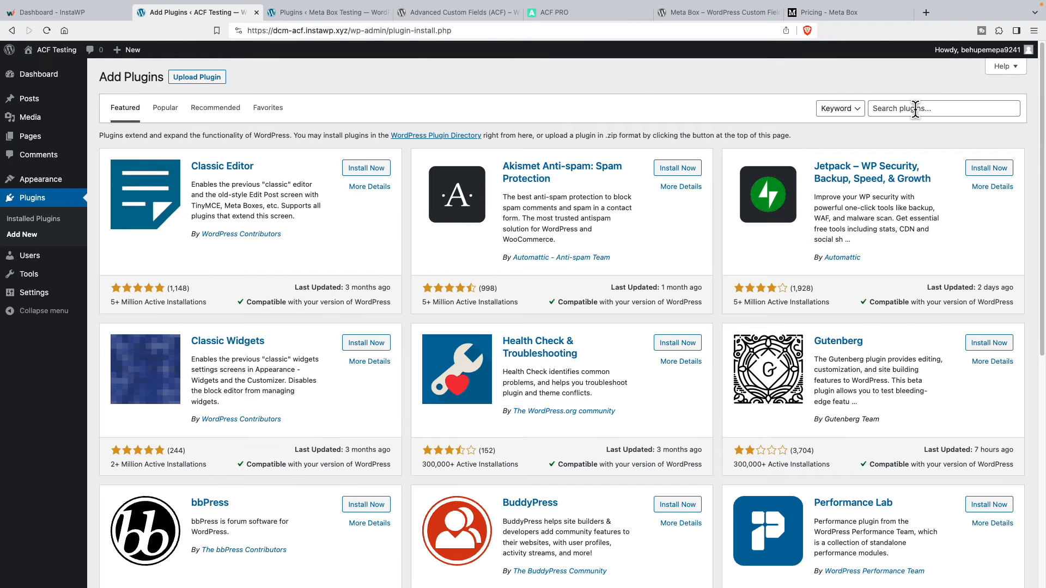
pyautogui.click(916, 109)
pyautogui.write('query')
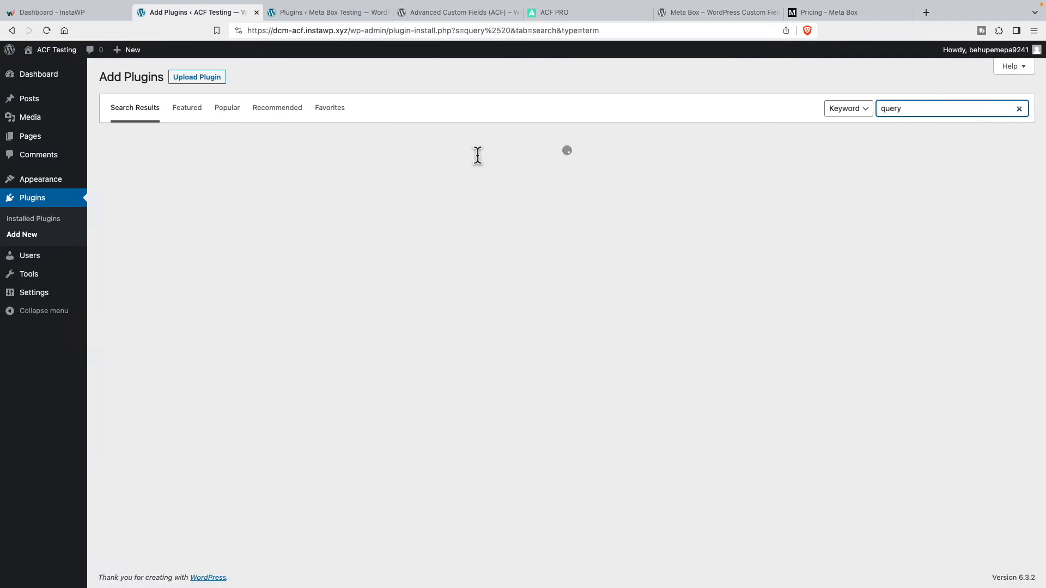
pyautogui.click(364, 172)
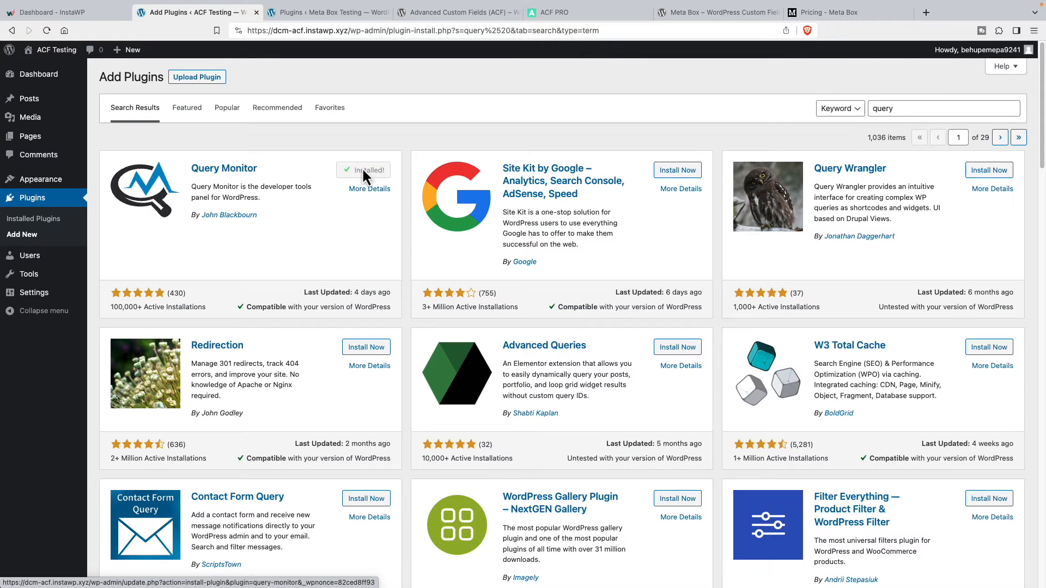
pyautogui.click(362, 169)
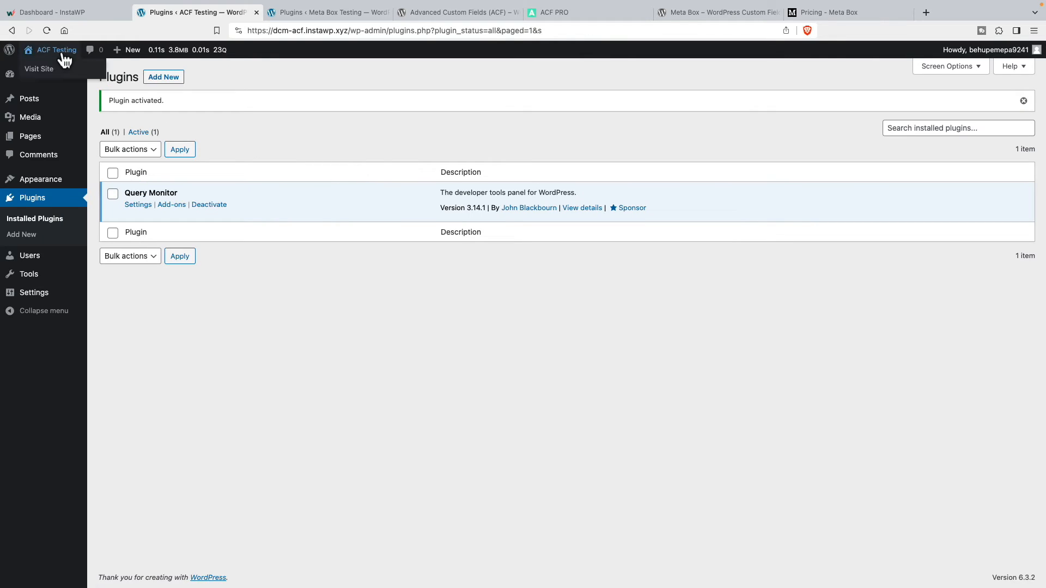
# - View the ACF Testing front page and Sample Page to check their baseline load time, memory and query figures
pyautogui.click(49, 70)
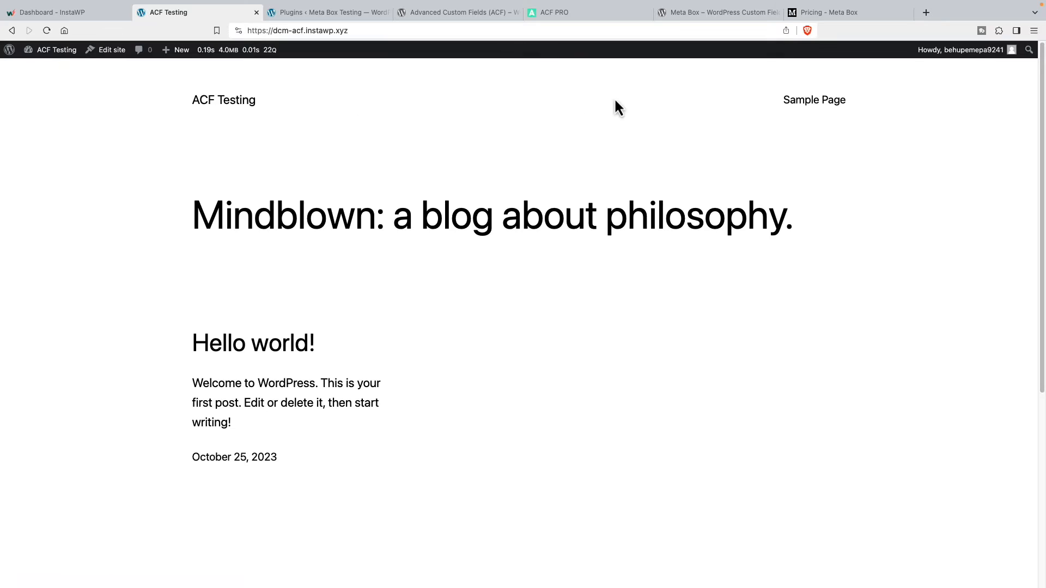
pyautogui.click(801, 103)
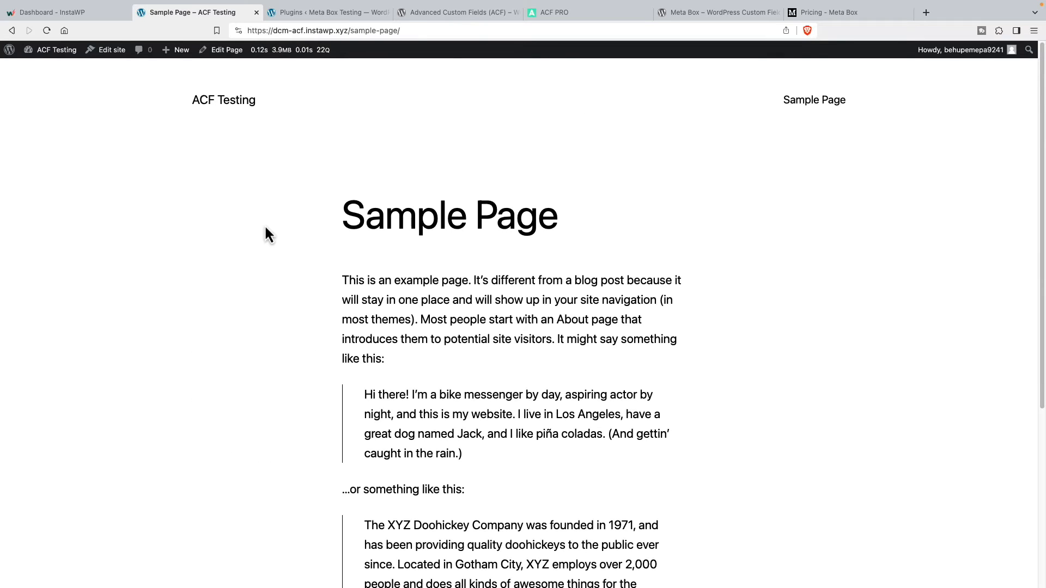
pyautogui.scroll(-6, 265, 228)
pyautogui.scroll(6, 266, 227)
# - Install and activate the Query Monitor plugin on the Meta Box Testing site, finding it with the search word query
pyautogui.click(326, 12)
pyautogui.click(166, 78)
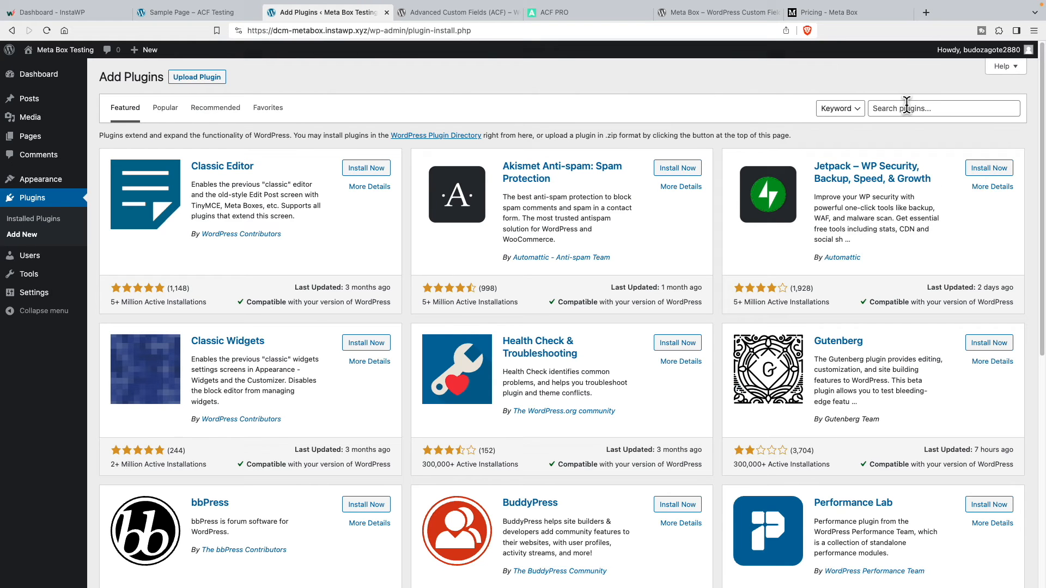
pyautogui.click(907, 109)
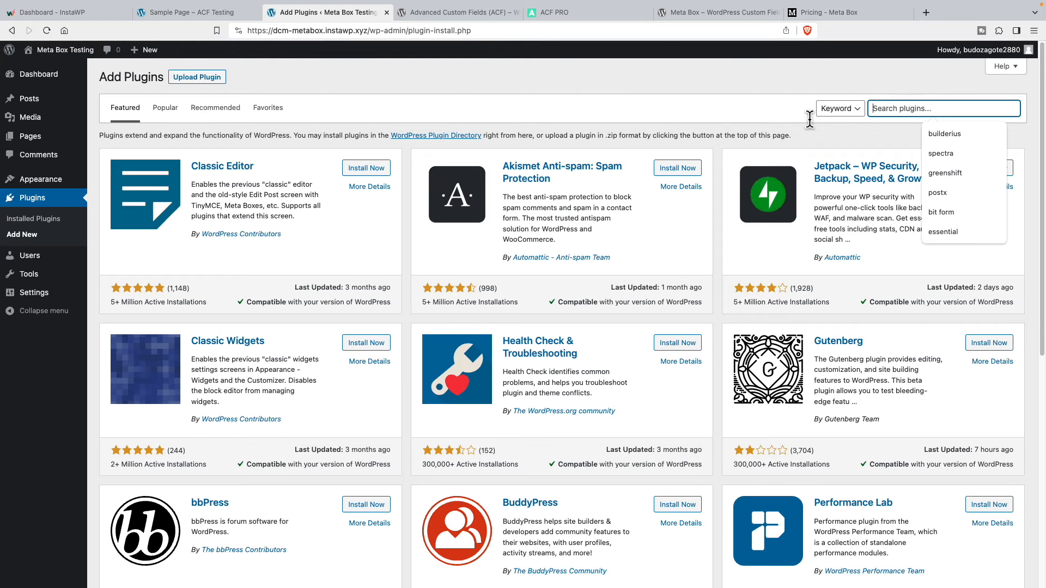
pyautogui.write('query')
pyautogui.click(366, 170)
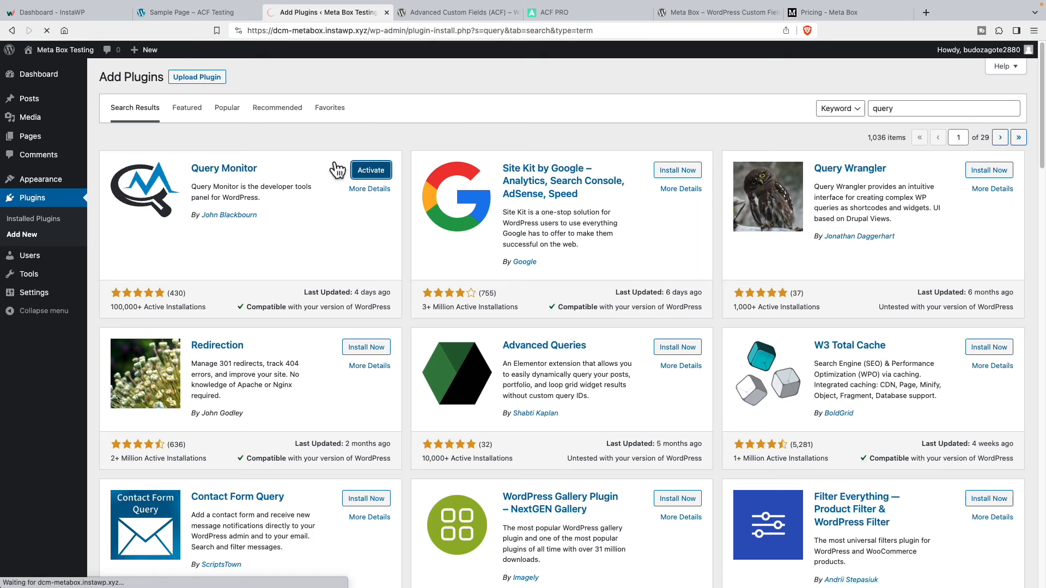
pyautogui.click(362, 170)
# - View the Meta Box Testing front page and Sample Page to check their baseline load time, memory and query figures
pyautogui.click(66, 52)
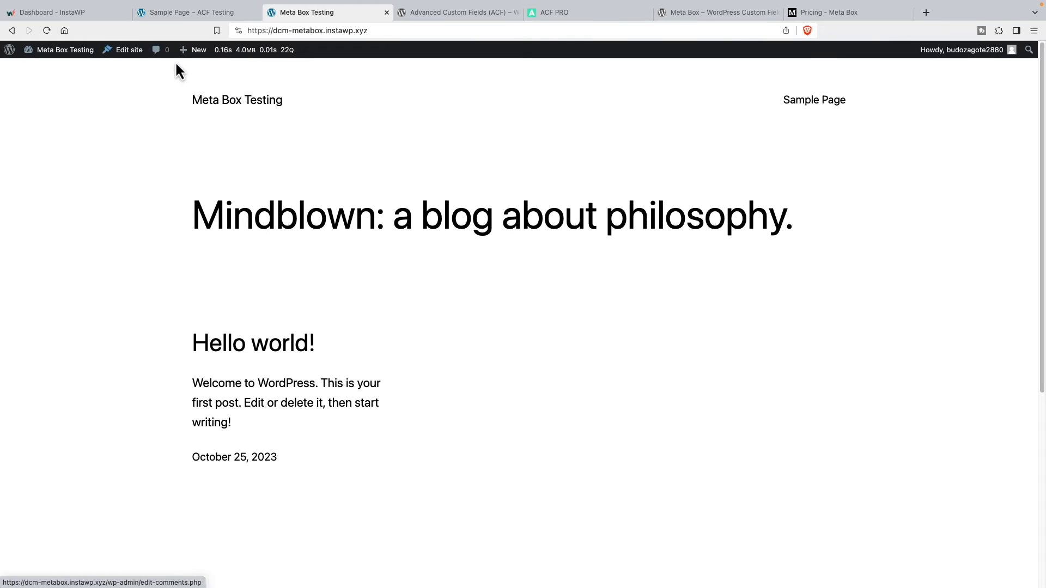
pyautogui.click(800, 101)
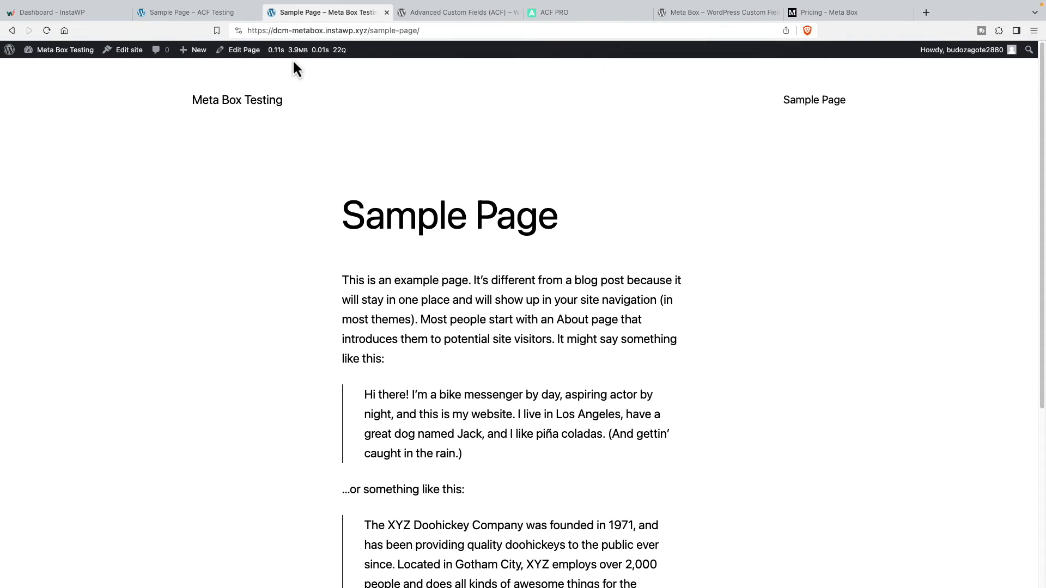
pyautogui.moveTo(350, 64)
# - Install and activate Advanced Custom Fields (ACF) on the ACF Testing site and check the performance figures on its front page and Sample Page
pyautogui.click(175, 12)
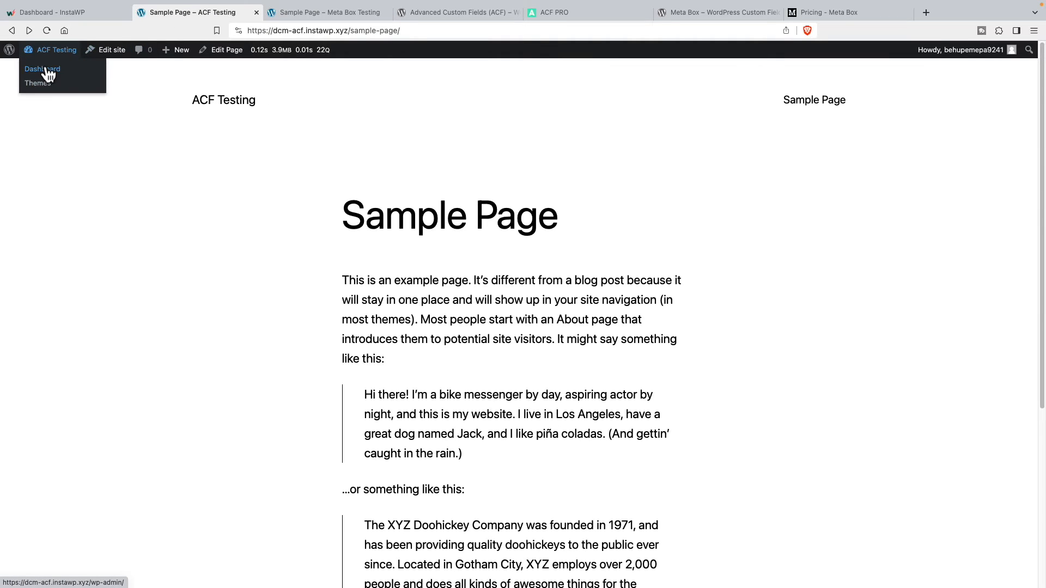
pyautogui.click(44, 73)
pyautogui.moveTo(45, 244)
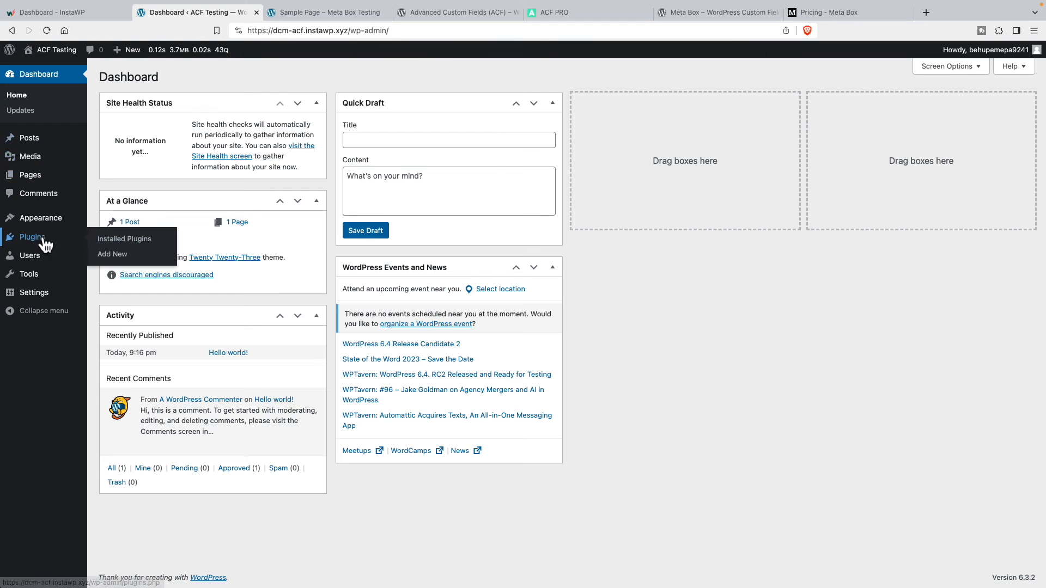
pyautogui.click(112, 254)
pyautogui.click(886, 108)
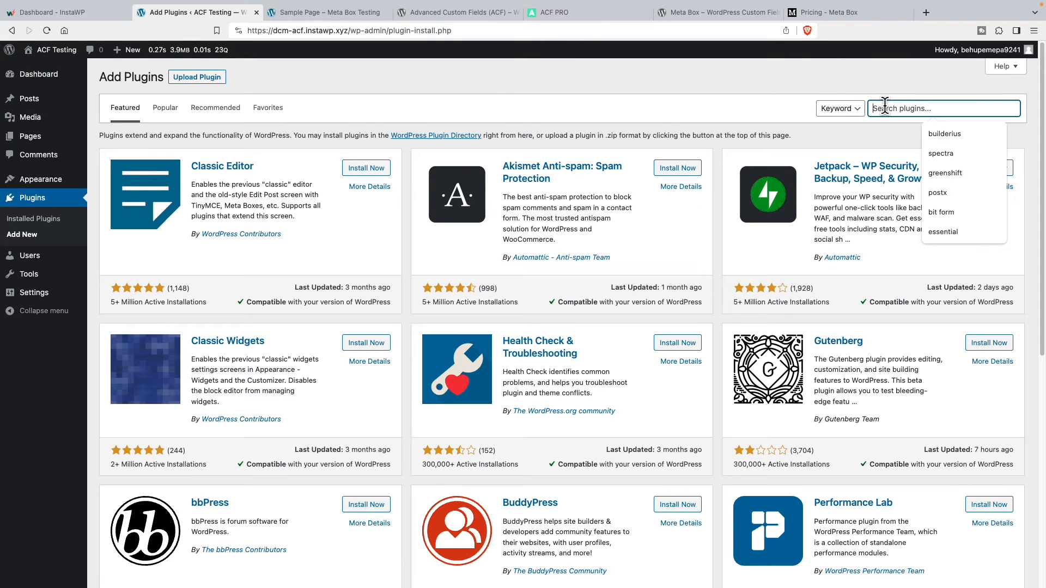
pyautogui.write('advanced')
pyautogui.click(364, 170)
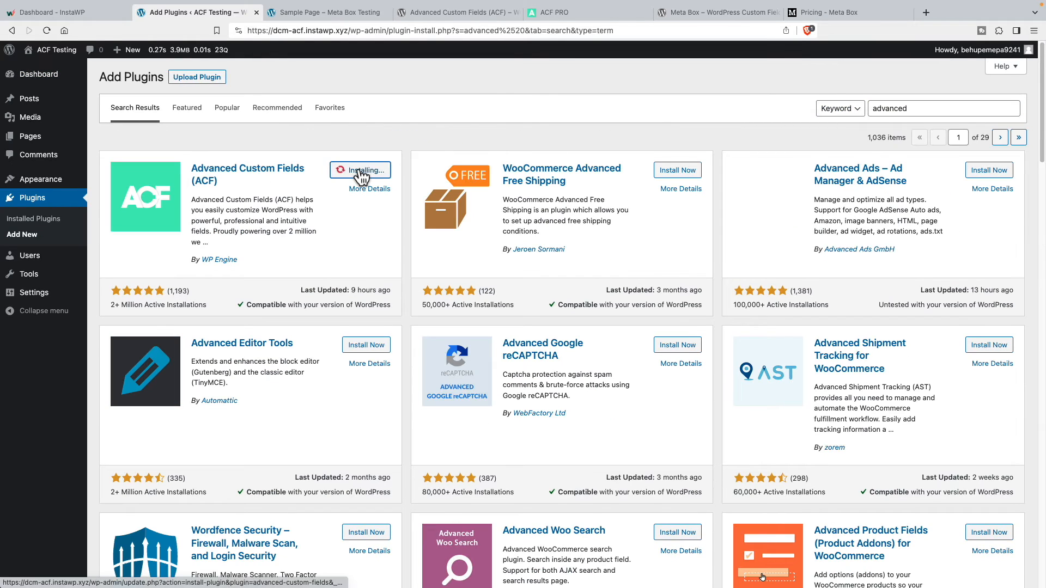
pyautogui.click(360, 172)
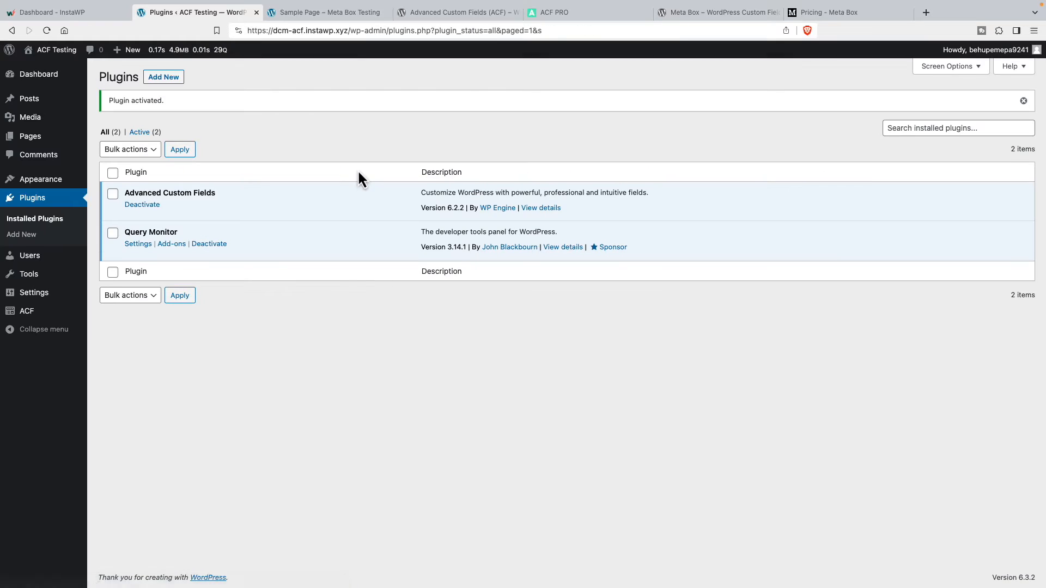
pyautogui.click(52, 49)
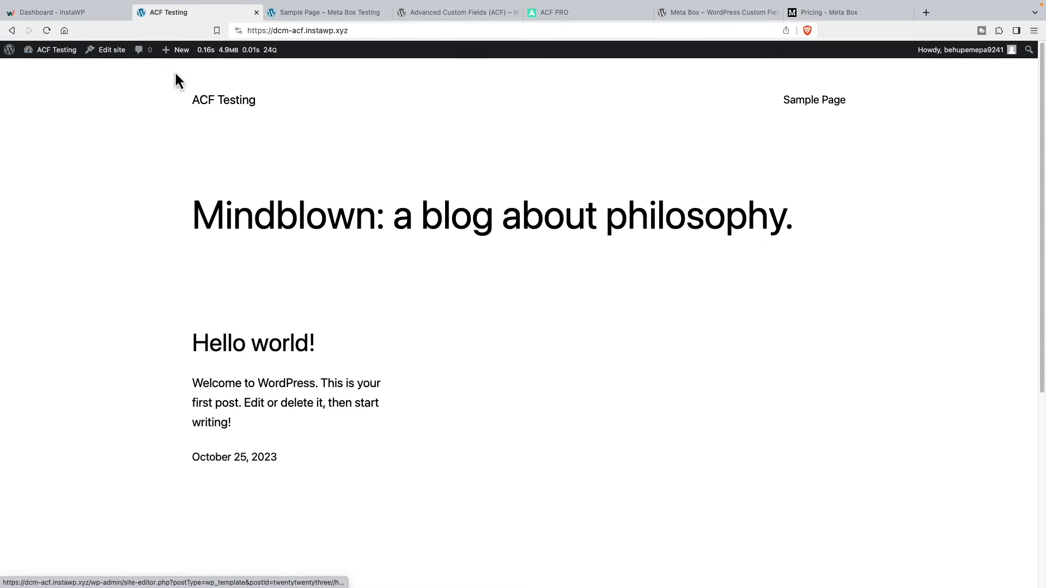
pyautogui.click(798, 109)
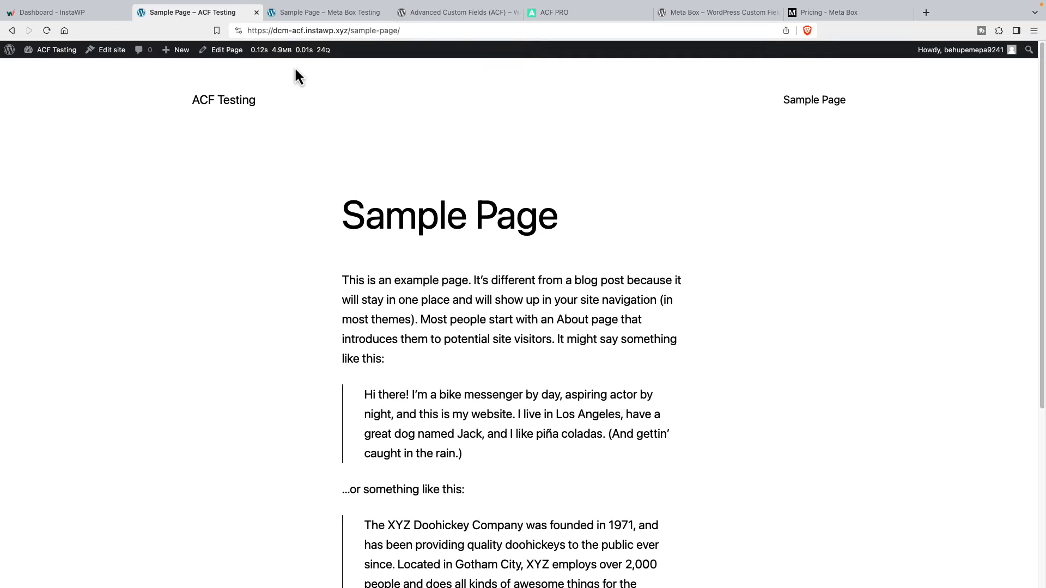
# - Install and activate Meta Box – WordPress Custom Fields Framework on Meta Box Testing and check the performance figures on its front page and Sample Page
pyautogui.click(309, 9)
pyautogui.moveTo(66, 50)
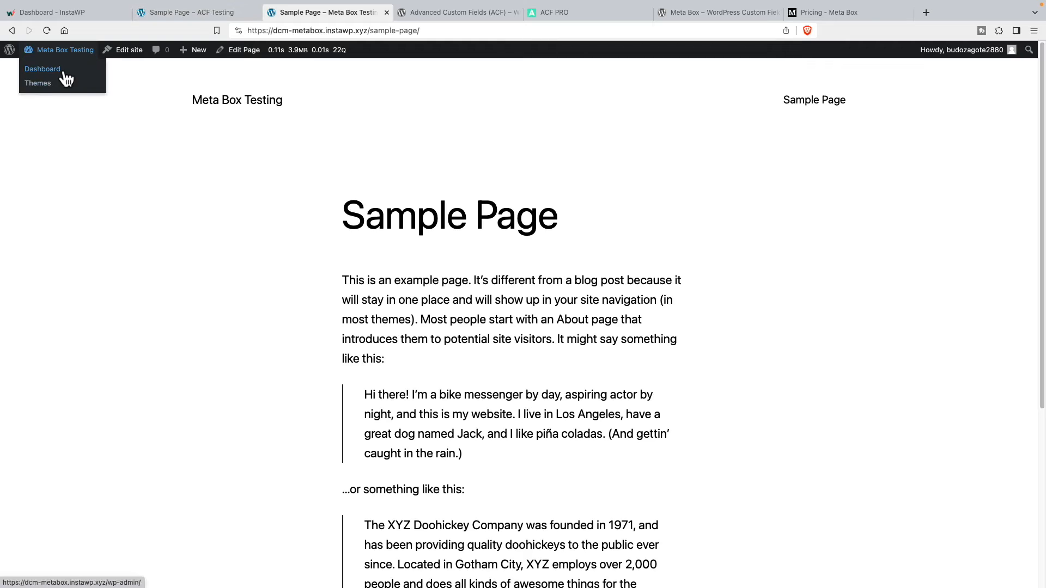
pyautogui.click(63, 73)
pyautogui.click(43, 238)
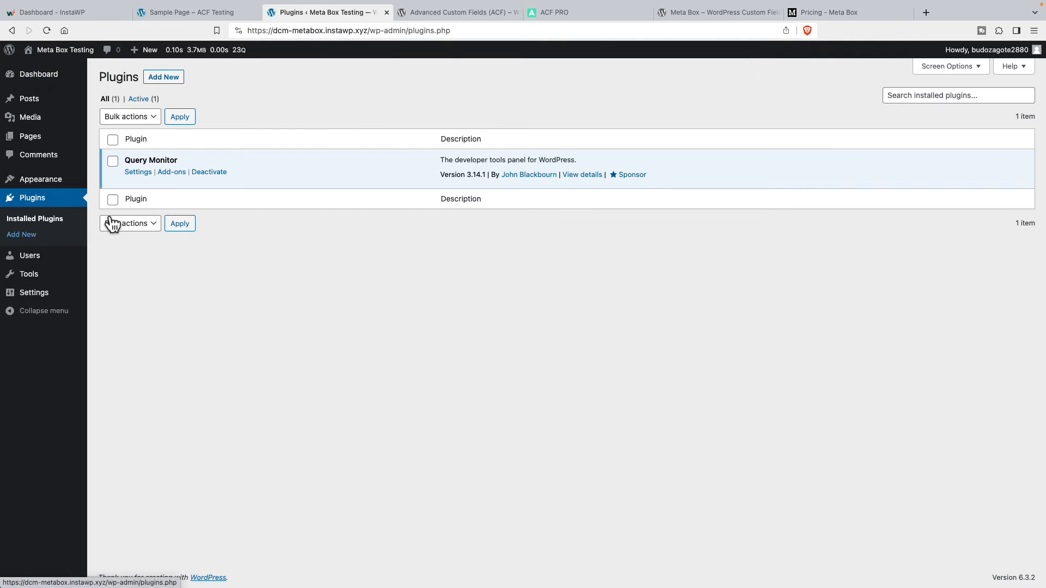
pyautogui.click(163, 77)
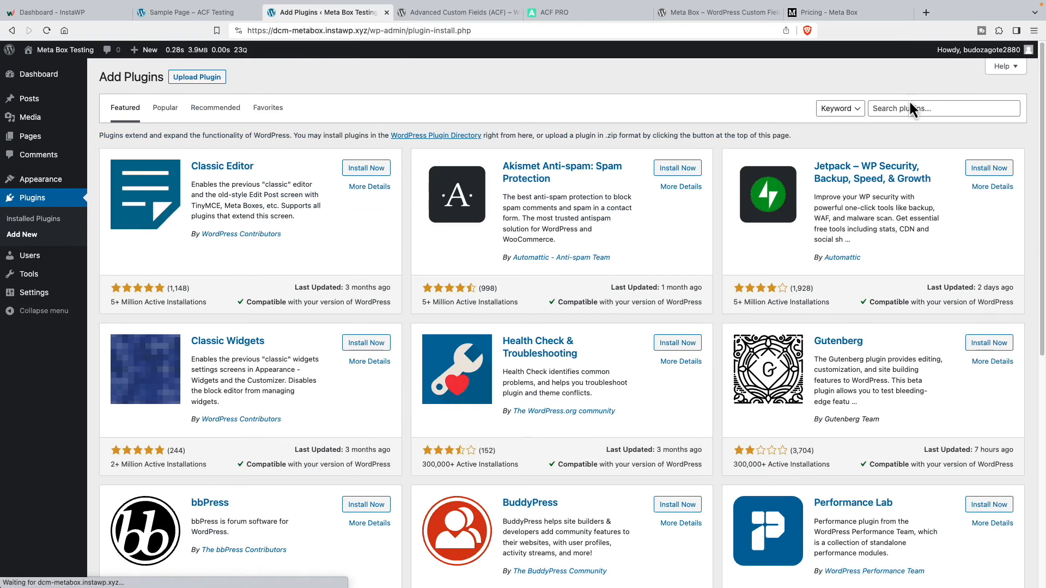
pyautogui.click(913, 108)
pyautogui.write('meta box')
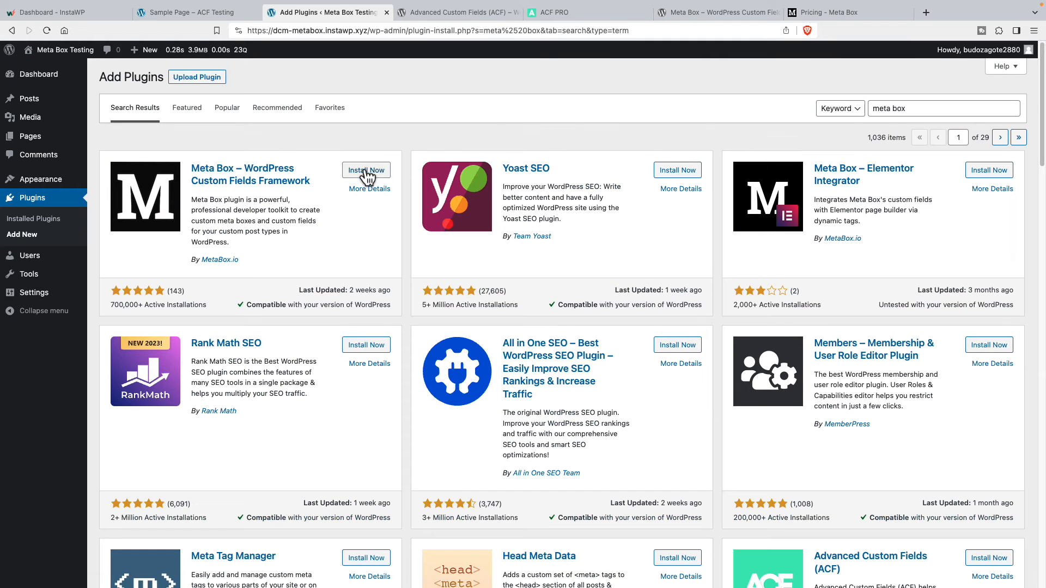
pyautogui.click(366, 171)
pyautogui.click(362, 170)
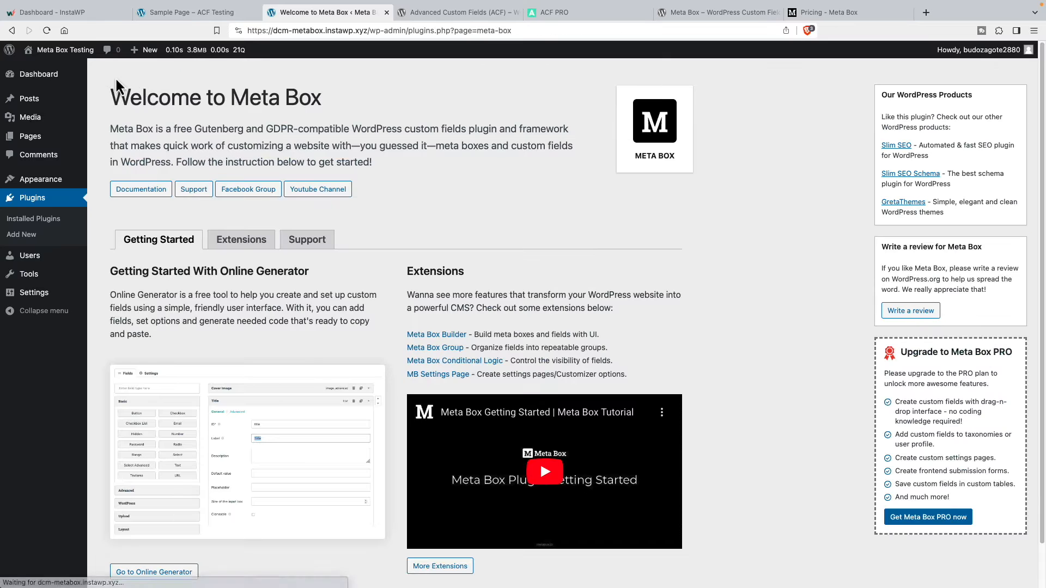
pyautogui.click(74, 66)
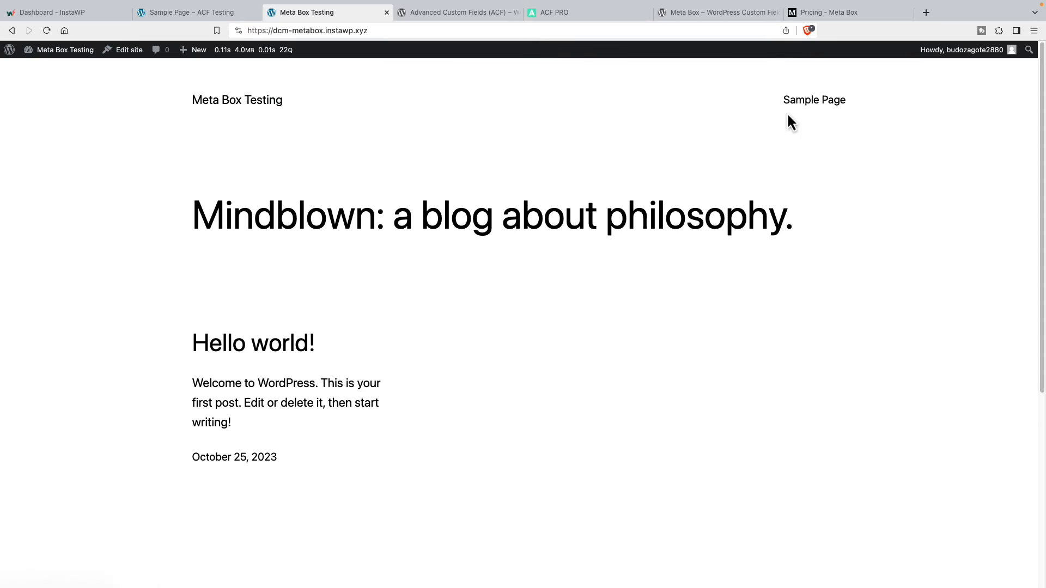
pyautogui.click(806, 103)
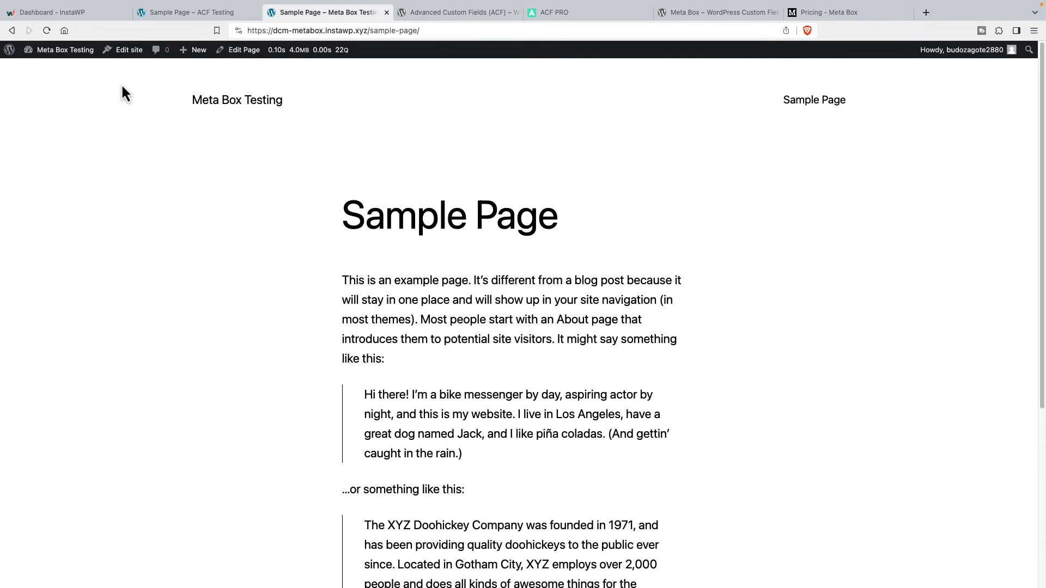
# - Open the Meta Box Testing dashboard and examine its installed plugins and admin menu for any Meta Box entries
pyautogui.moveTo(70, 50)
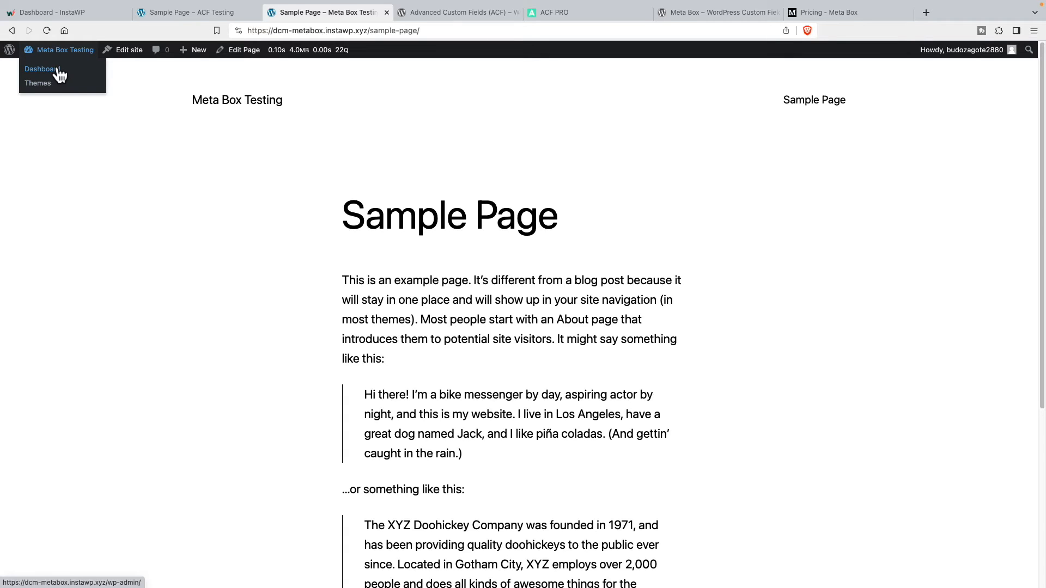
pyautogui.click(57, 73)
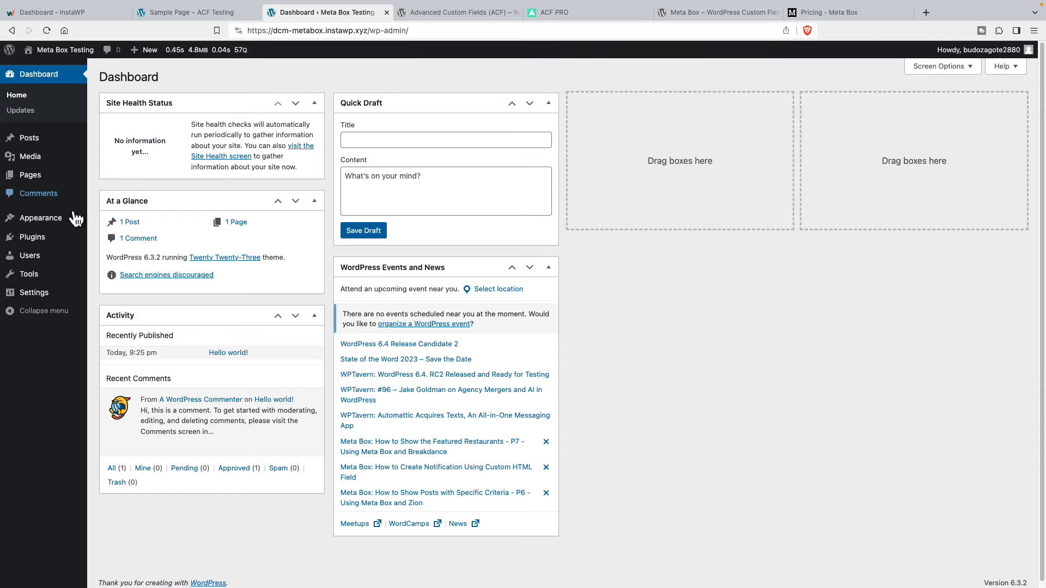
pyautogui.moveTo(46, 240)
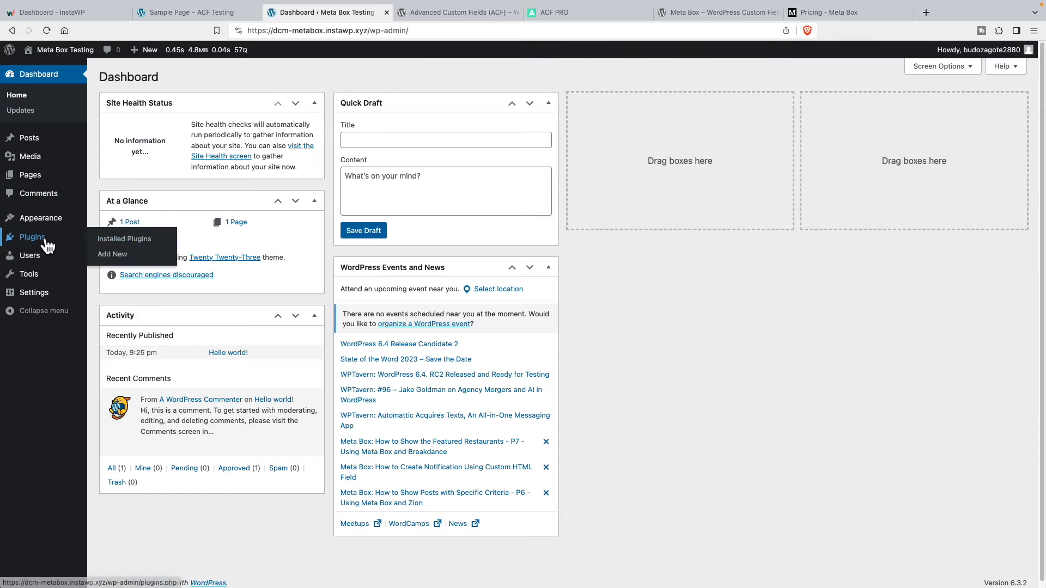
pyautogui.click(101, 241)
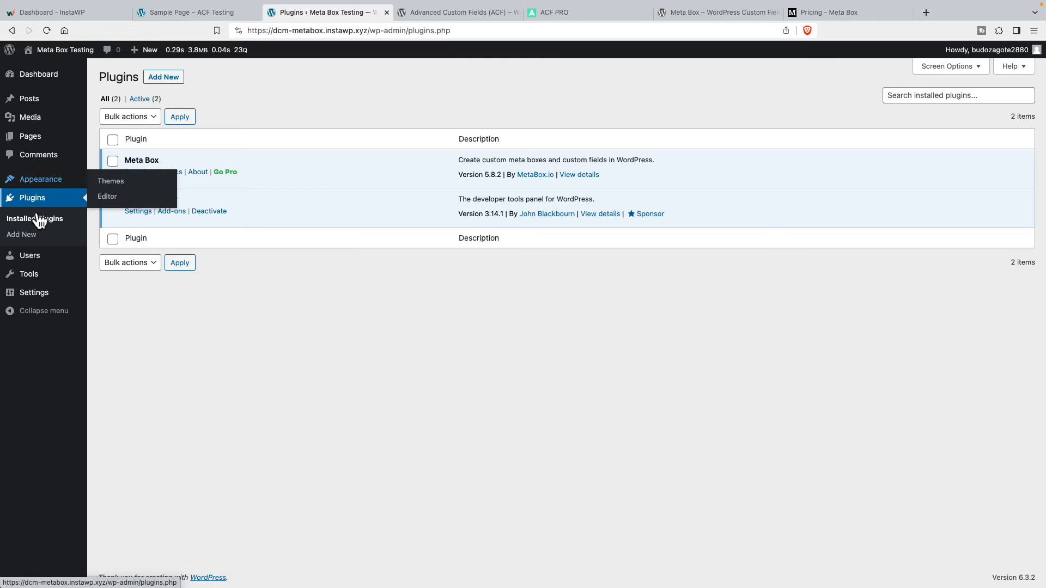
pyautogui.moveTo(36, 260)
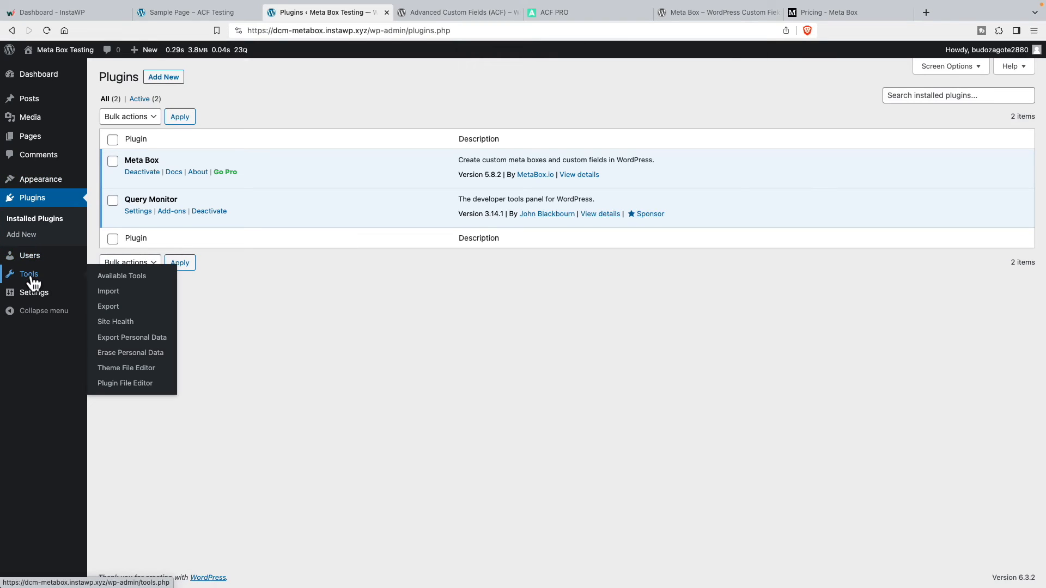
pyautogui.moveTo(33, 300)
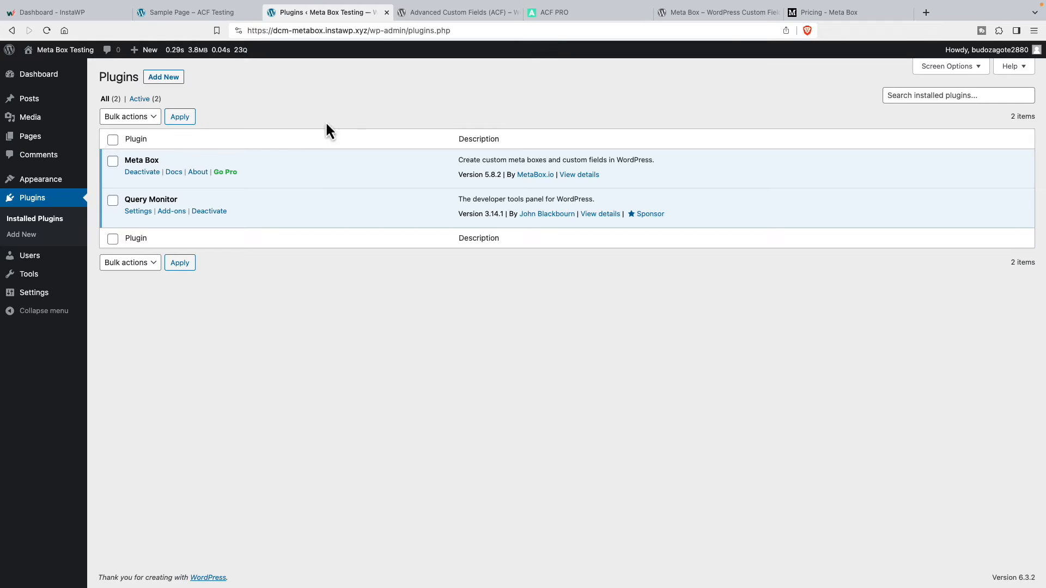
# - Return to the ACF Testing site and open its dashboard to check the admin menu
pyautogui.click(175, 10)
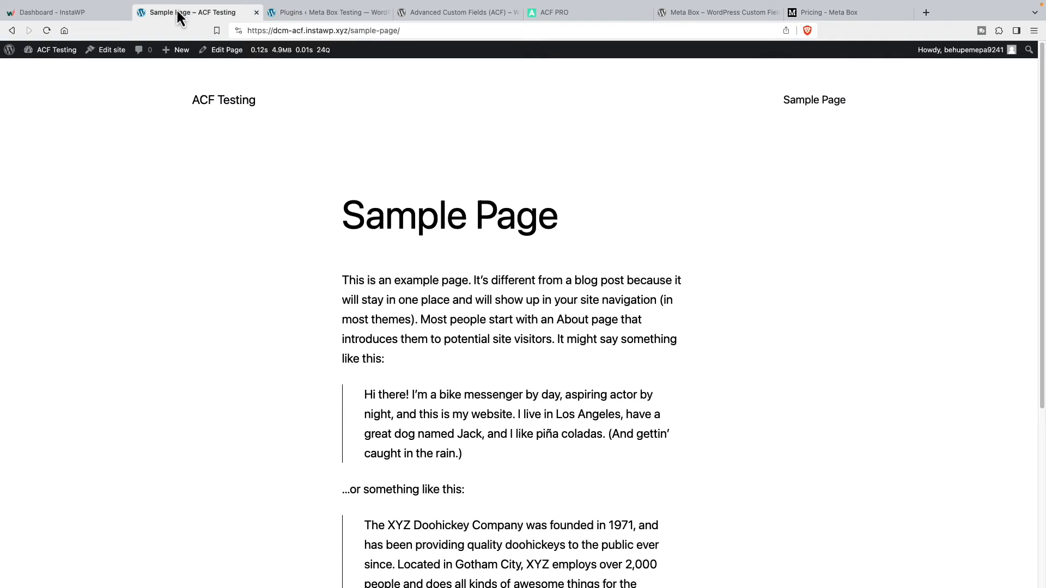
pyautogui.moveTo(73, 52)
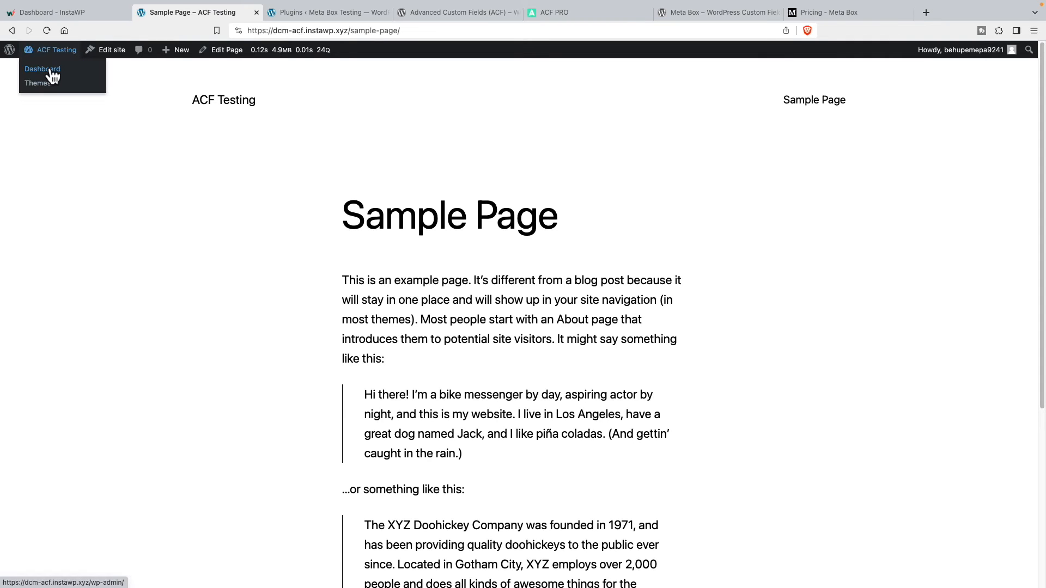
pyautogui.click(52, 71)
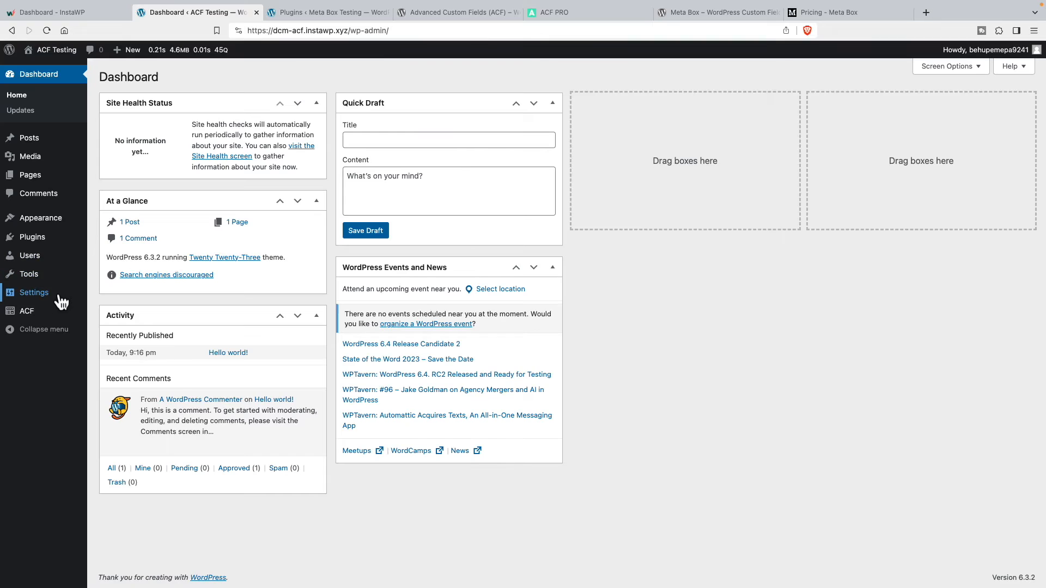
# - Examine the free ACF plugin's Field Groups, Post Types, Taxonomies, Options Pages and Tools screens on the ACF Testing site
pyautogui.moveTo(31, 319)
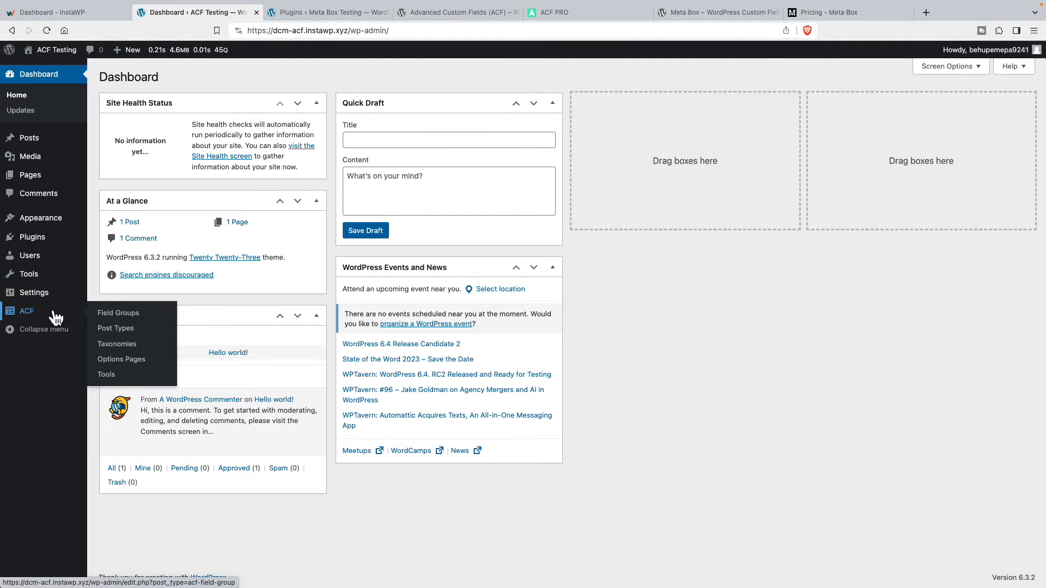
pyautogui.click(107, 313)
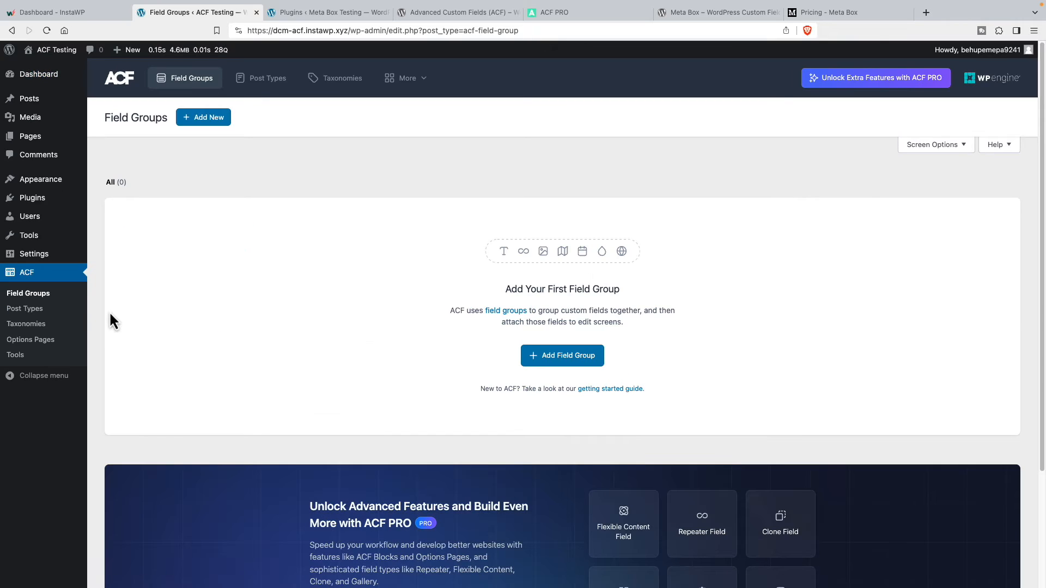
pyautogui.click(42, 309)
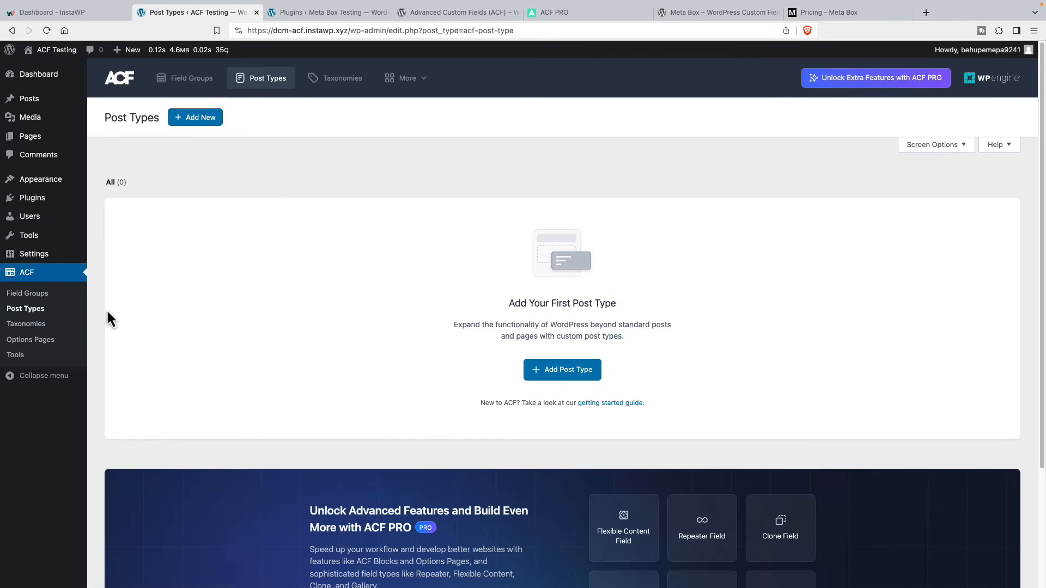
pyautogui.click(33, 325)
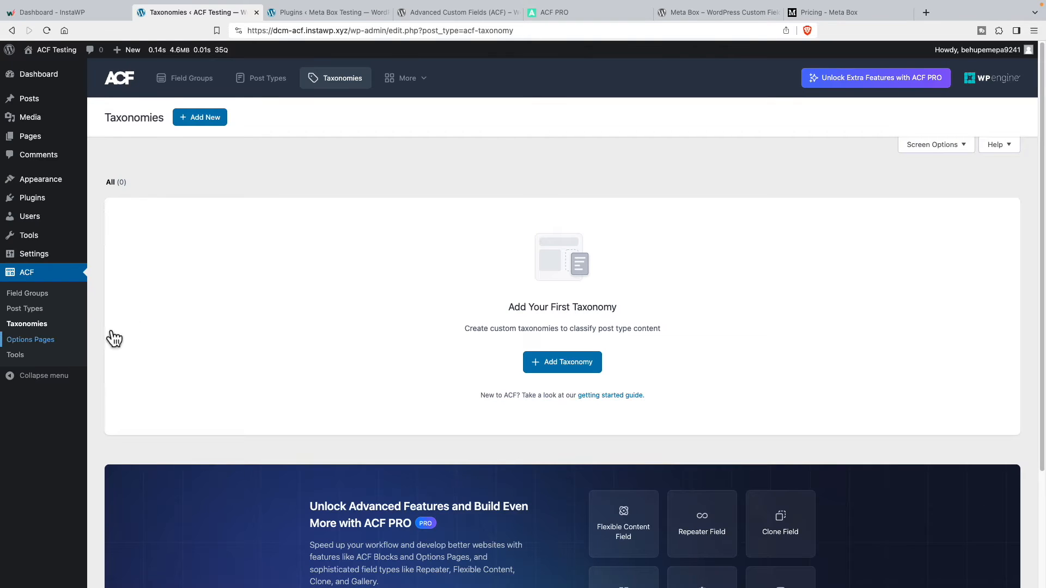
pyautogui.click(31, 339)
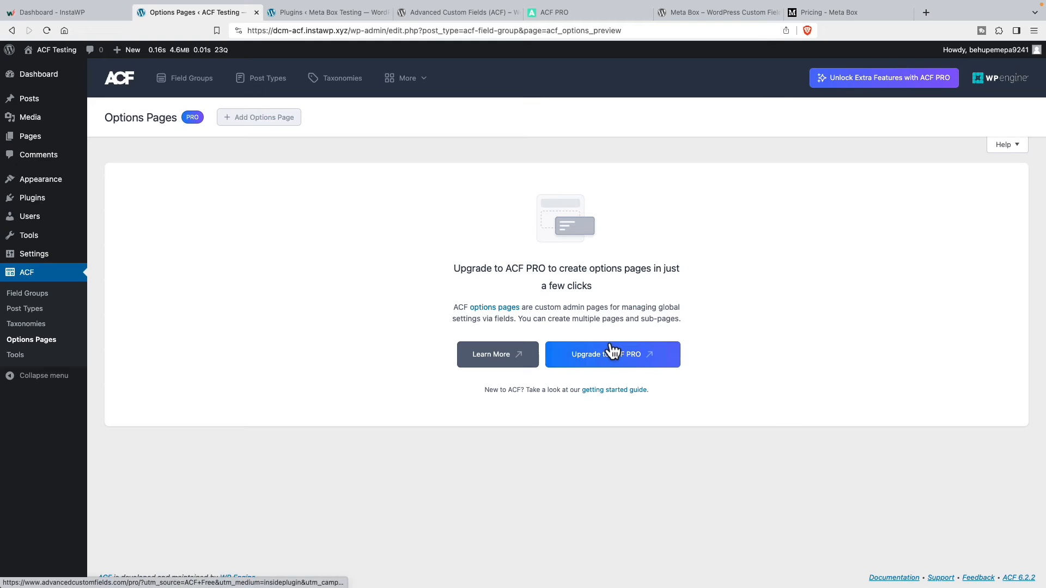
pyautogui.click(48, 353)
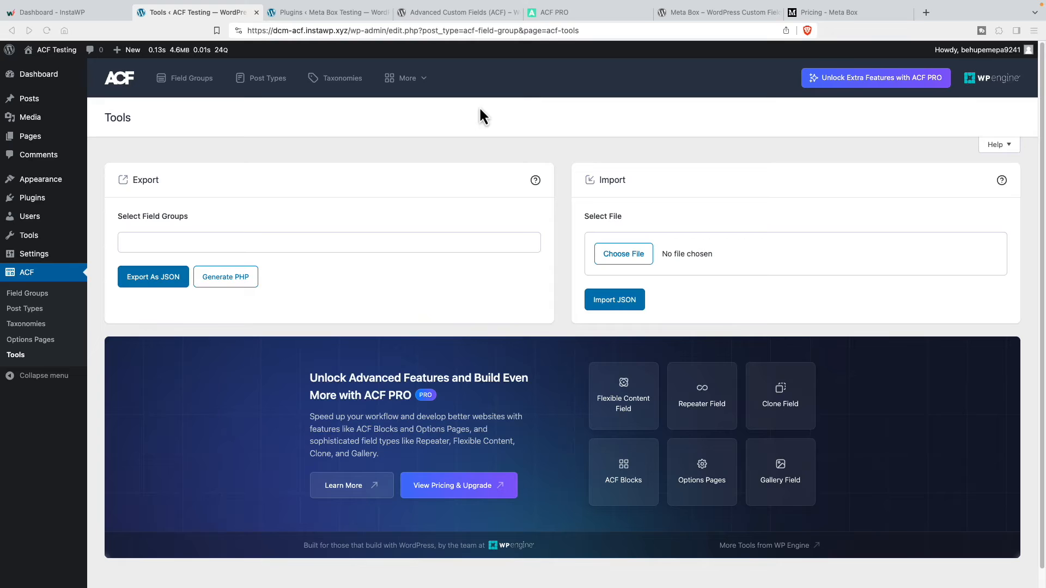
# - Deactivate and delete the free Advanced Custom Fields plugin from the ACF Testing site
pyautogui.click(44, 202)
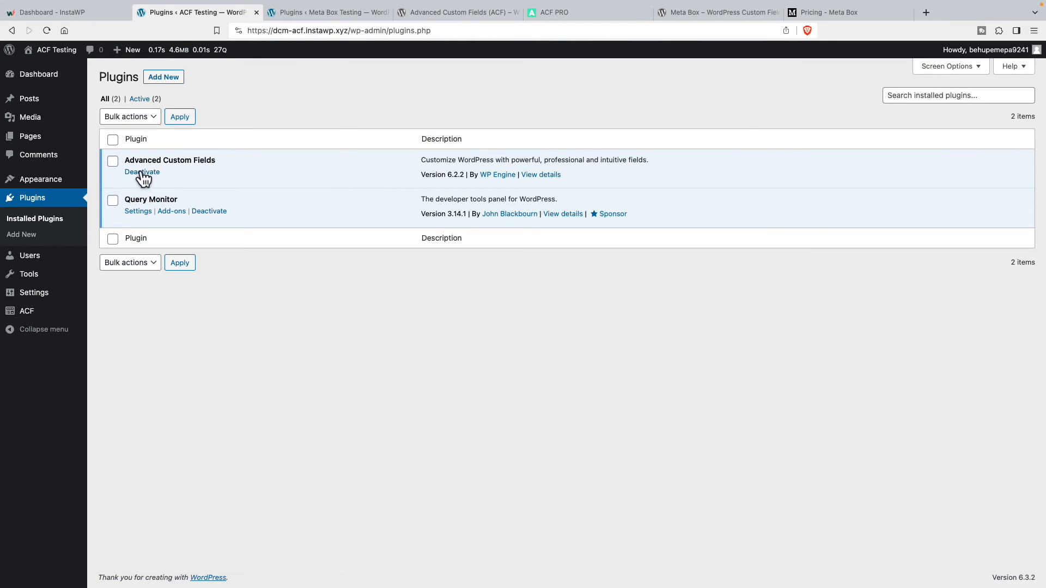
pyautogui.click(143, 174)
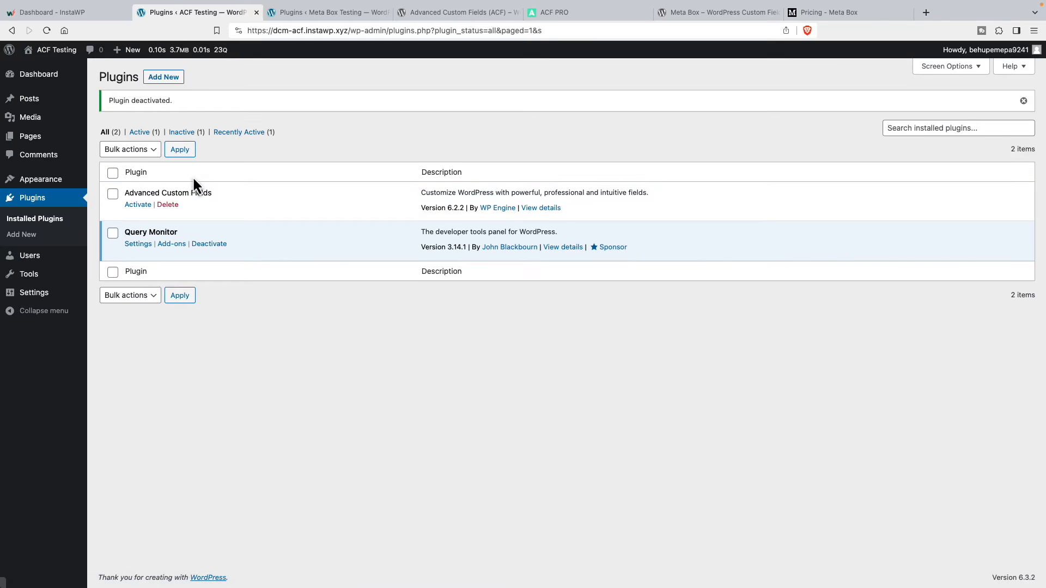
pyautogui.click(169, 205)
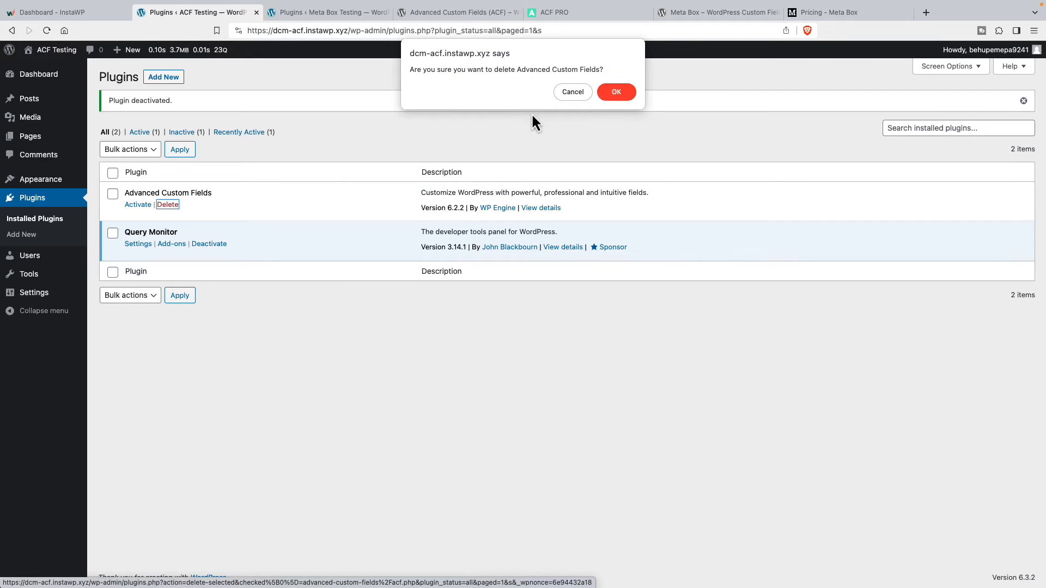
pyautogui.click(613, 91)
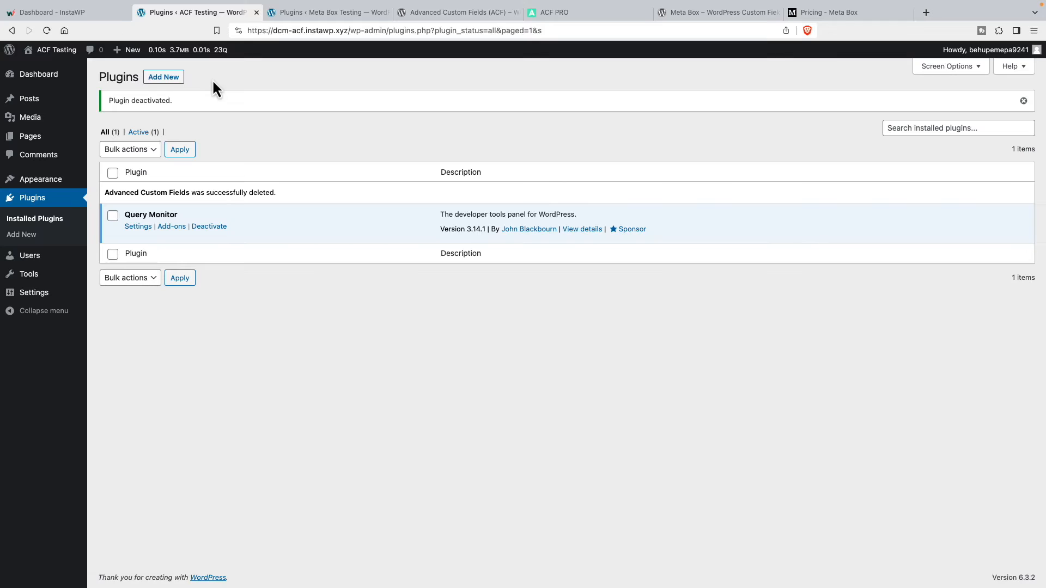
# - Add Advanced Custom Fields PRO to the ACF Testing site and update it to version 6.2.2
pyautogui.click(169, 77)
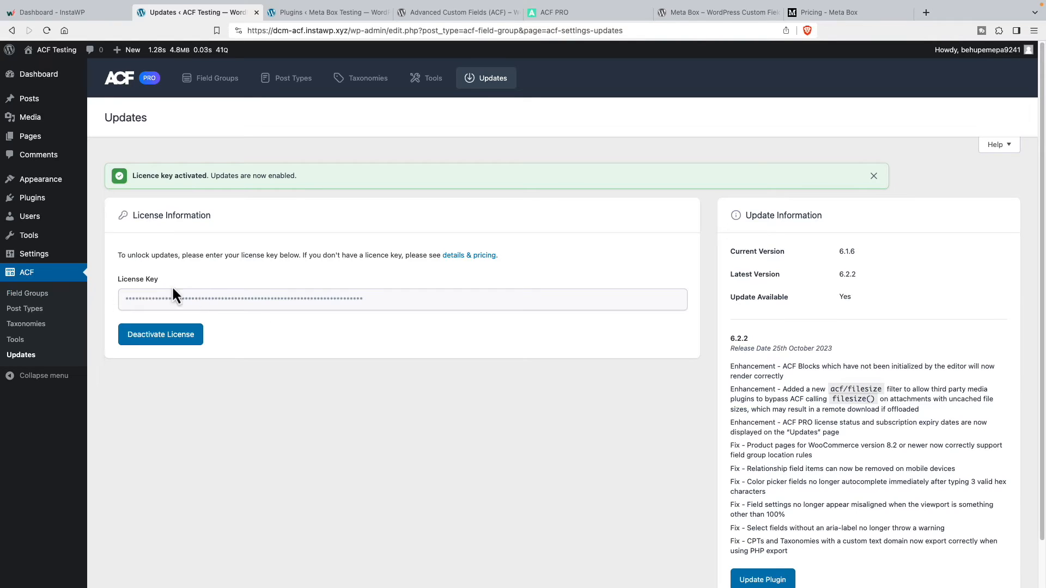
pyautogui.click(45, 202)
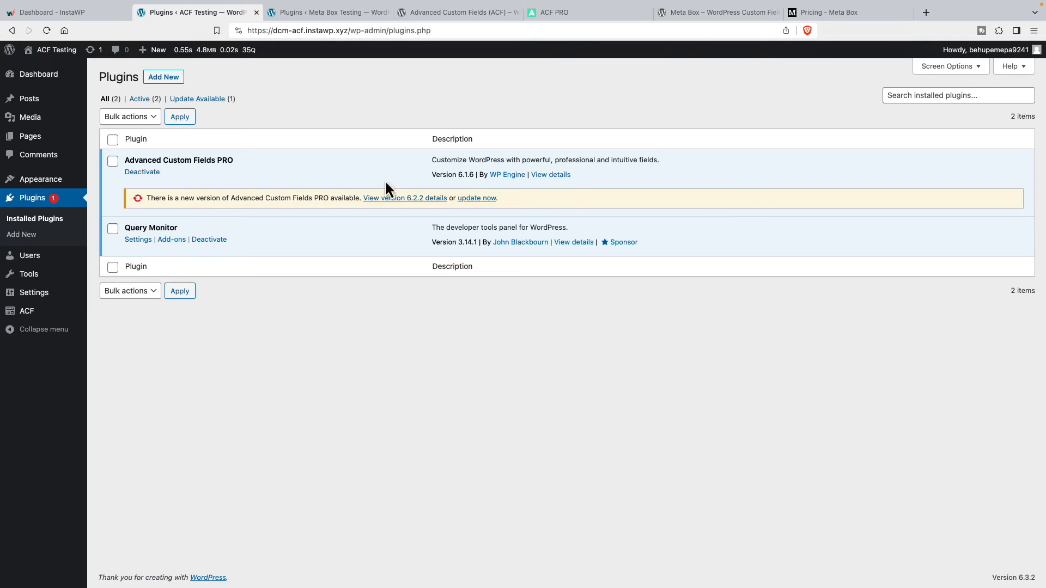
pyautogui.click(469, 201)
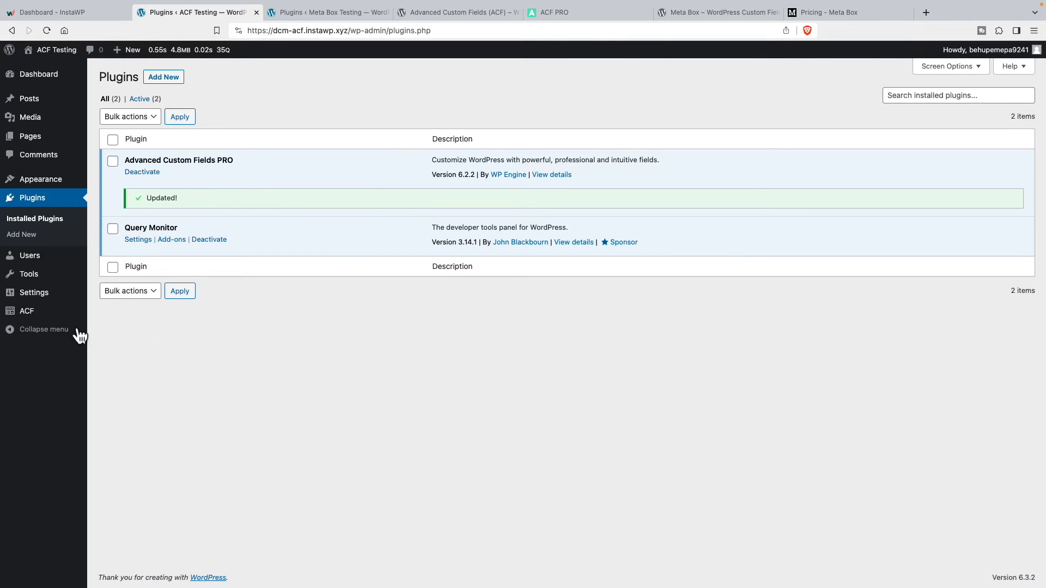
# - Look over ACF PRO's field groups and options pages, and check the performance figures on the site's front page and Sample Page
pyautogui.moveTo(36, 319)
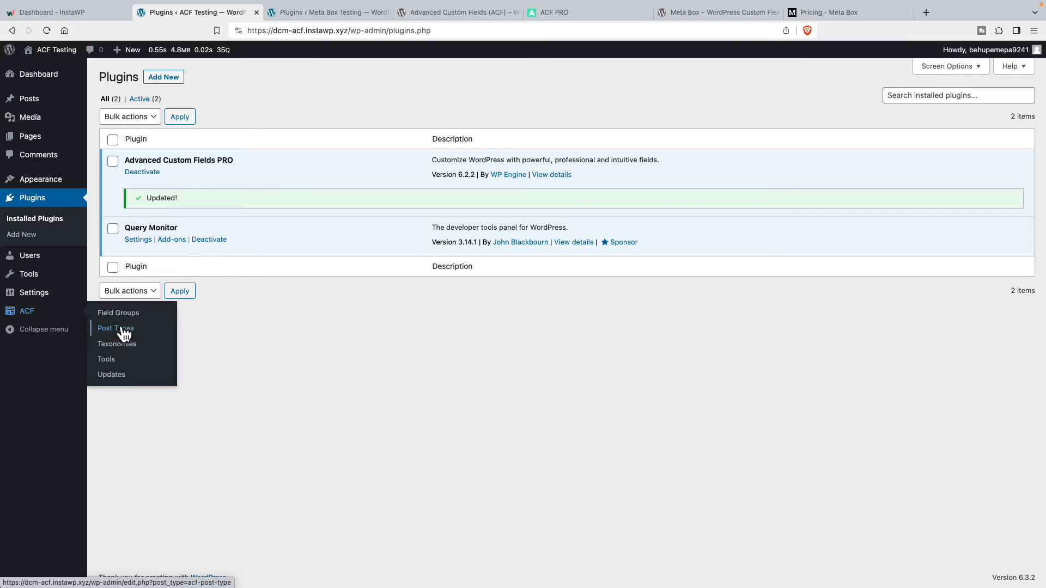
pyautogui.click(25, 312)
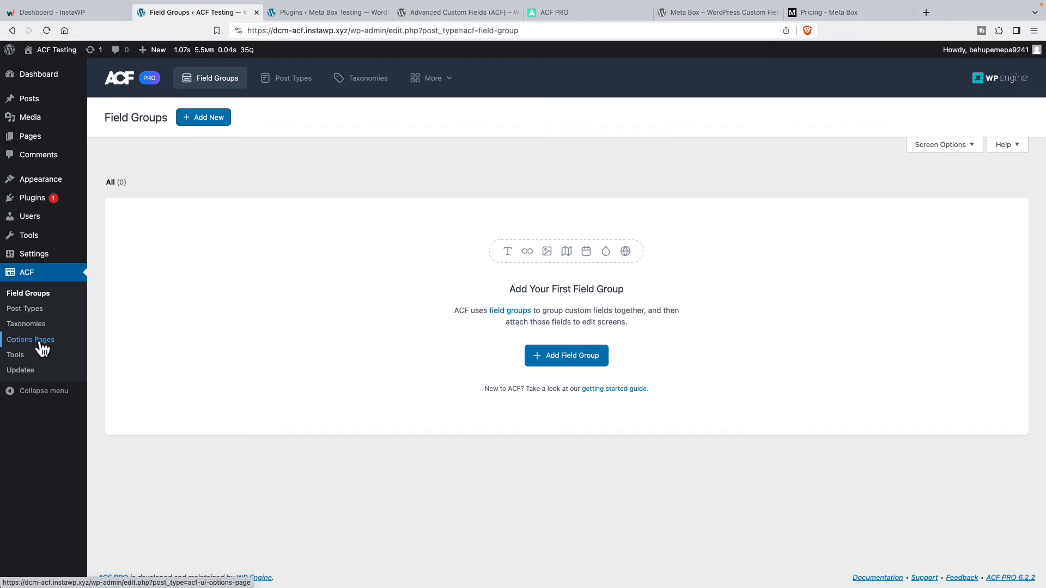
pyautogui.click(40, 343)
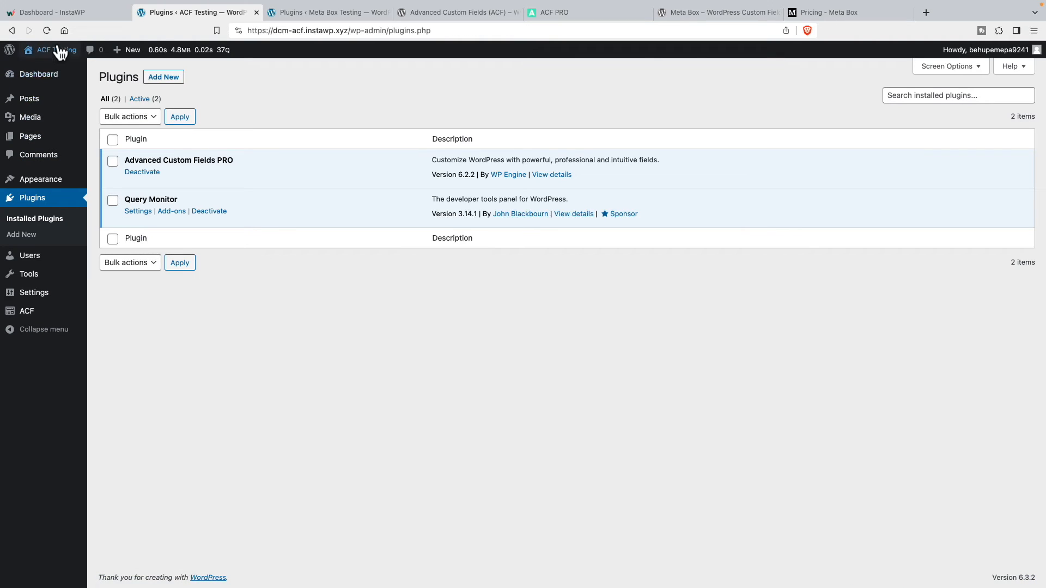
pyautogui.click(60, 52)
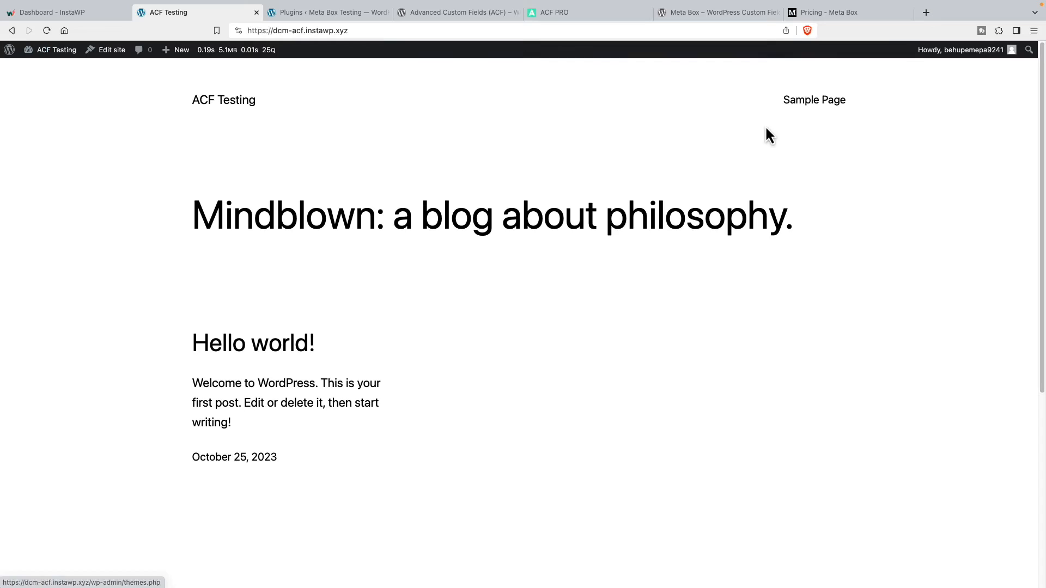
pyautogui.click(814, 103)
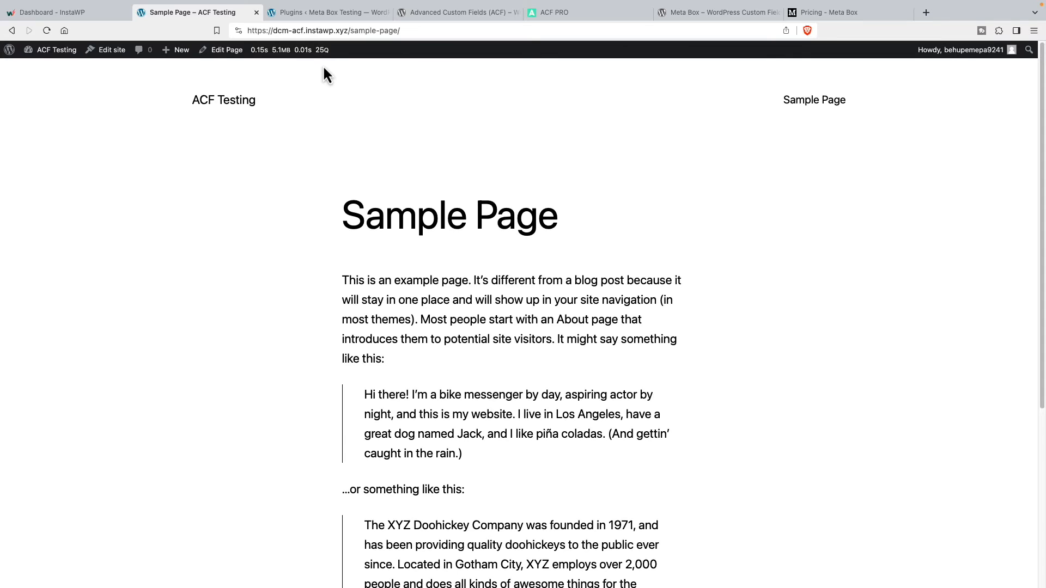
# - Update Meta Box AIO to version 1.23.1 on Meta Box Testing and check the performance figures on its front page and Sample Page
pyautogui.click(330, 15)
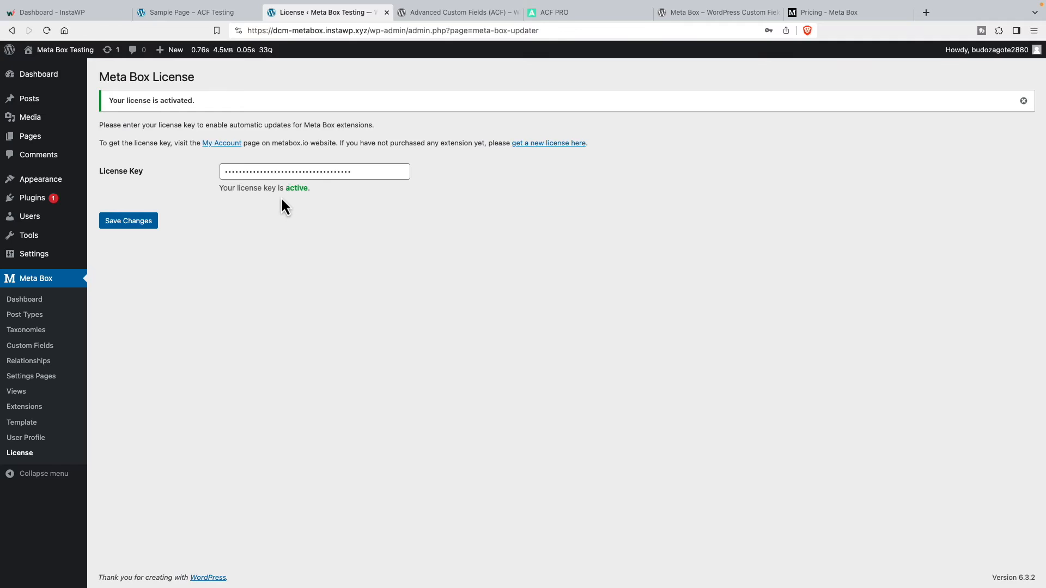
pyautogui.click(34, 199)
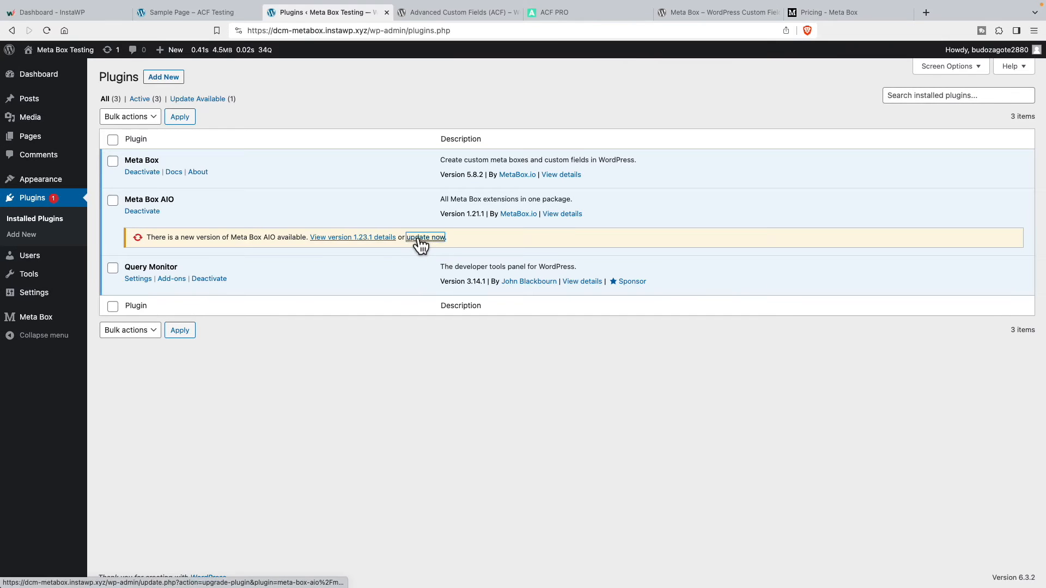
pyautogui.click(423, 238)
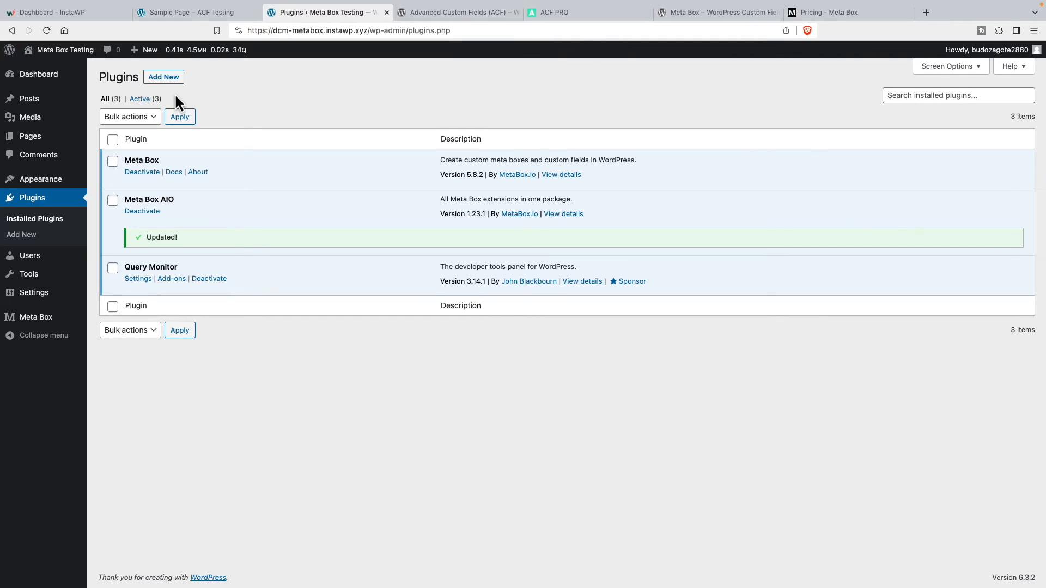
pyautogui.click(36, 69)
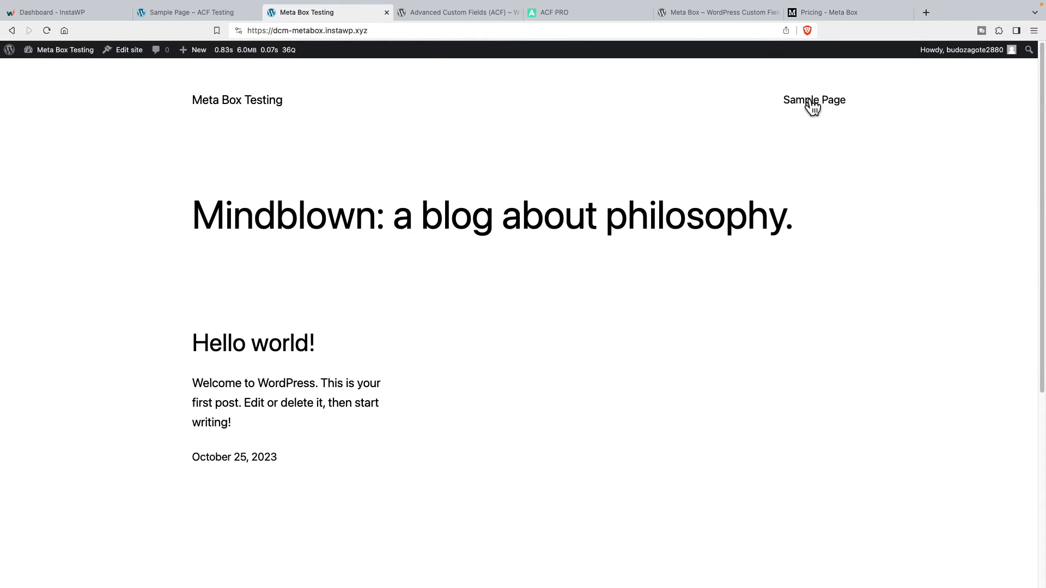
pyautogui.click(812, 102)
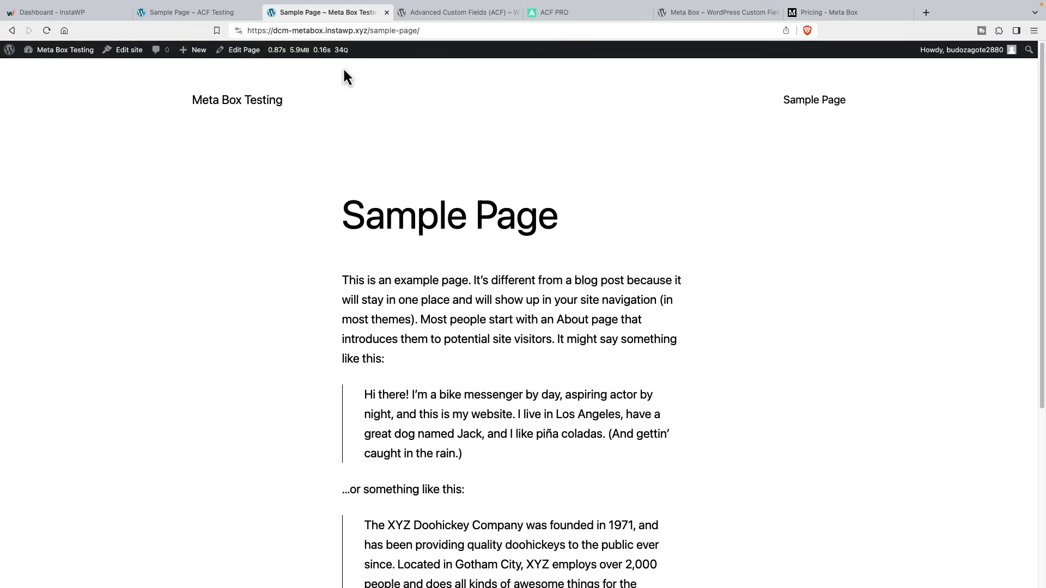
# - Open the Meta Box extensions list from the Meta Box Testing dashboard and examine which extensions are available and enabled
pyautogui.moveTo(66, 49)
pyautogui.click(58, 68)
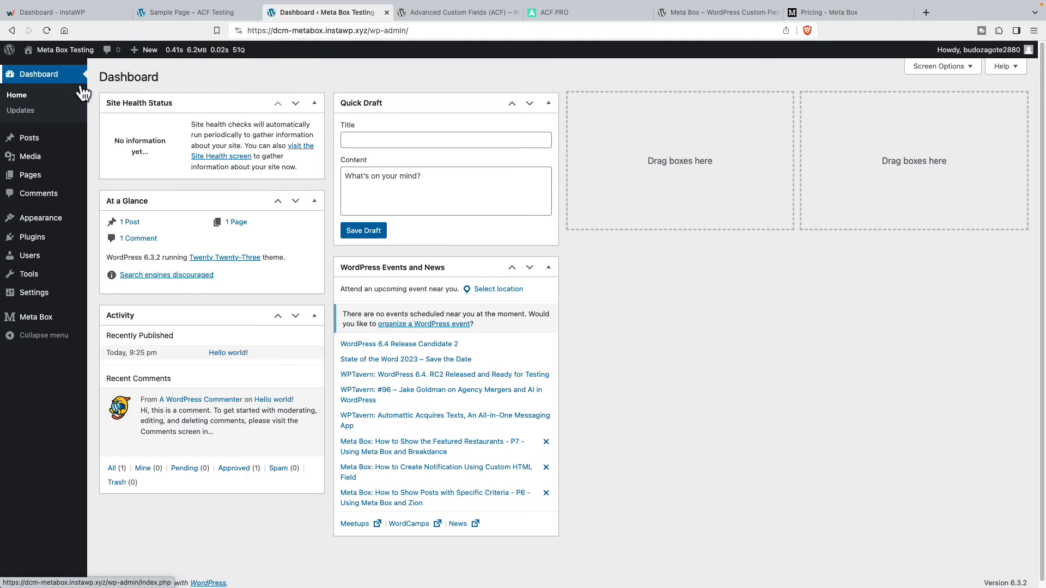
pyautogui.moveTo(45, 328)
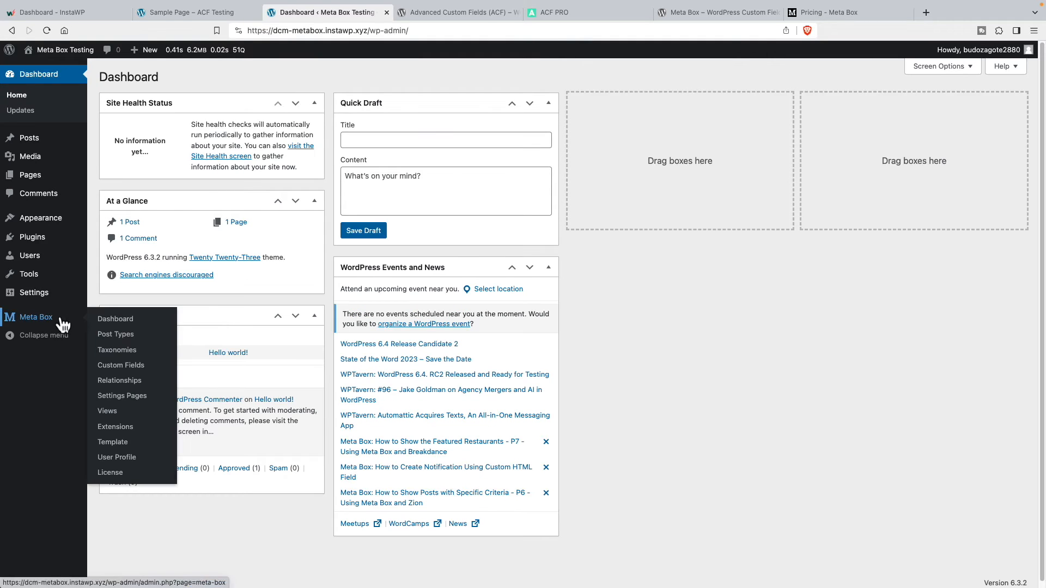
pyautogui.click(115, 429)
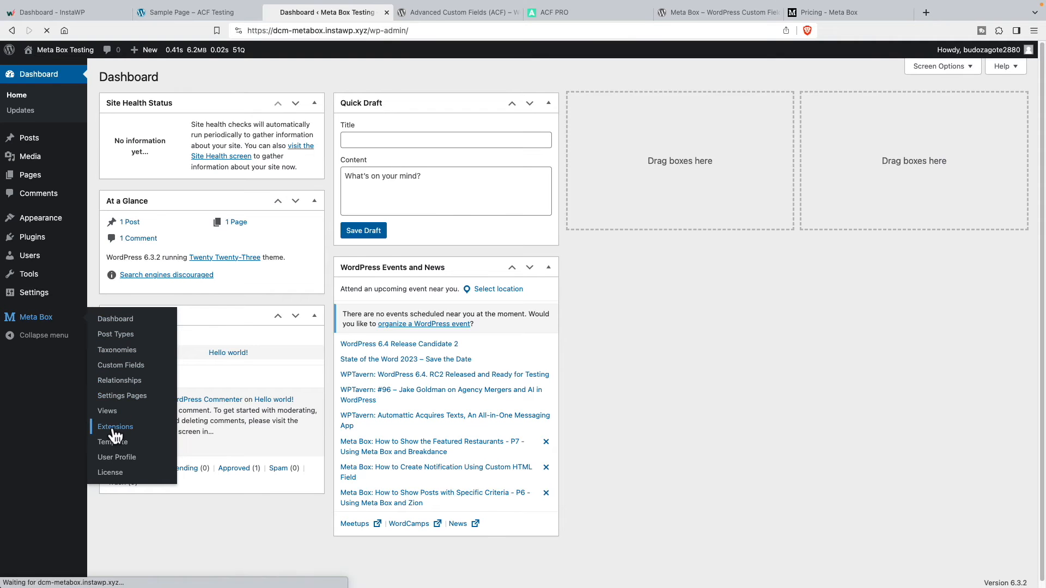
pyautogui.scroll(-3, 208, 247)
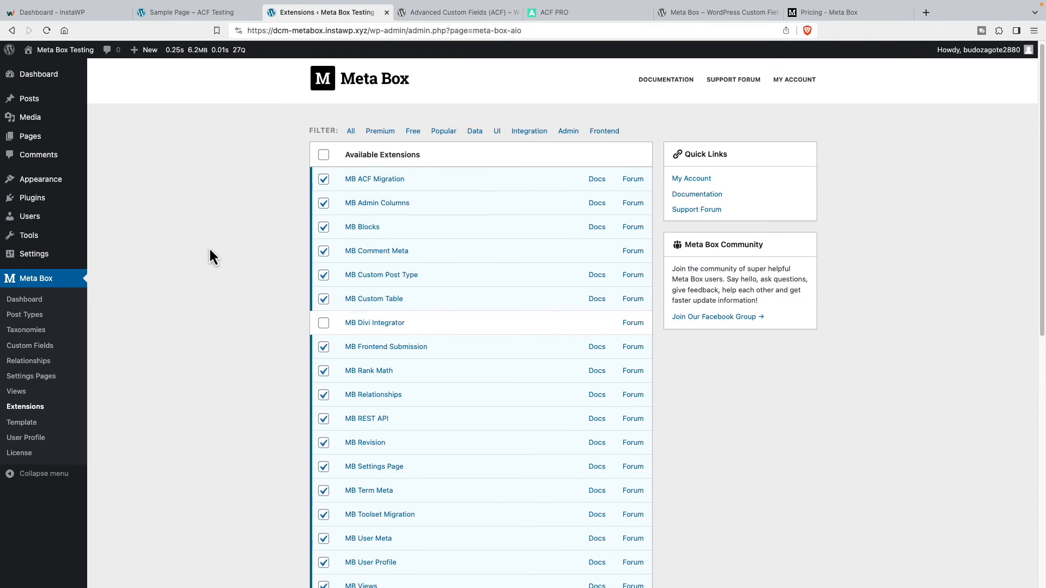
pyautogui.scroll(-4, 208, 248)
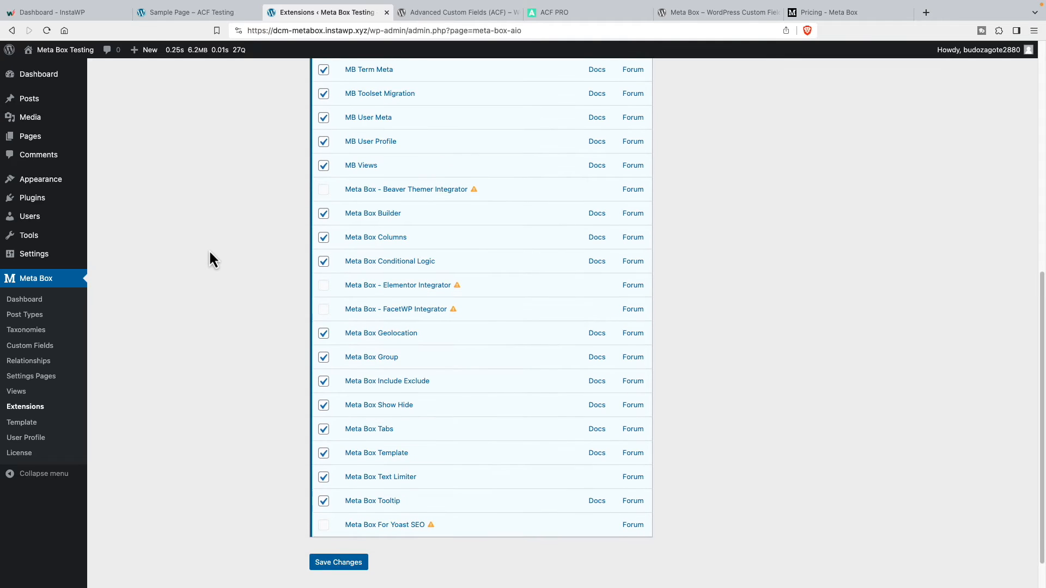
pyautogui.scroll(5, 208, 251)
pyautogui.scroll(3, 210, 254)
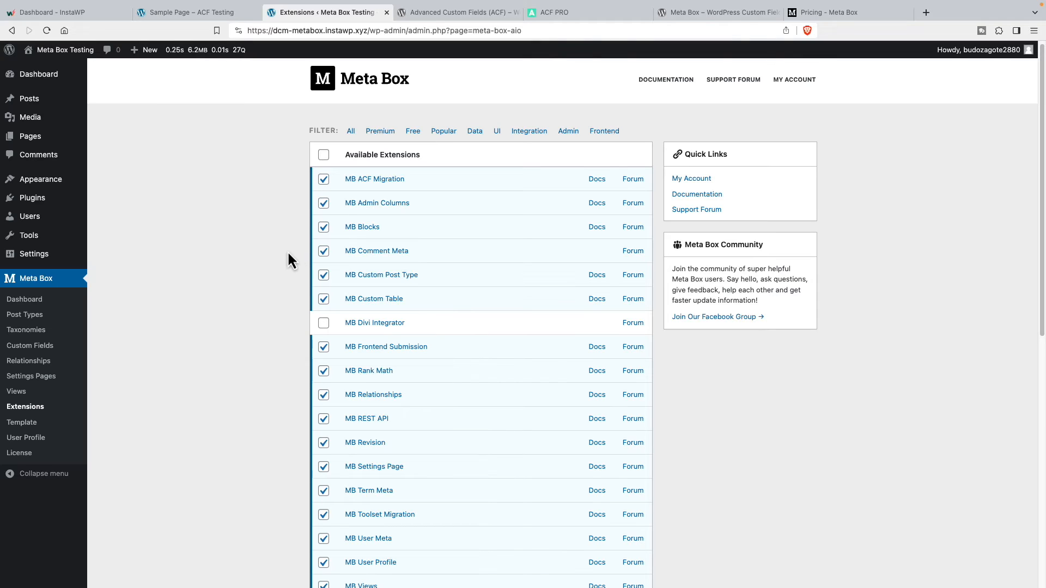
# - Deselect the MB ACF Migration, MB Custom Table, MB Frontend Submission and MB Revision extensions
pyautogui.click(324, 180)
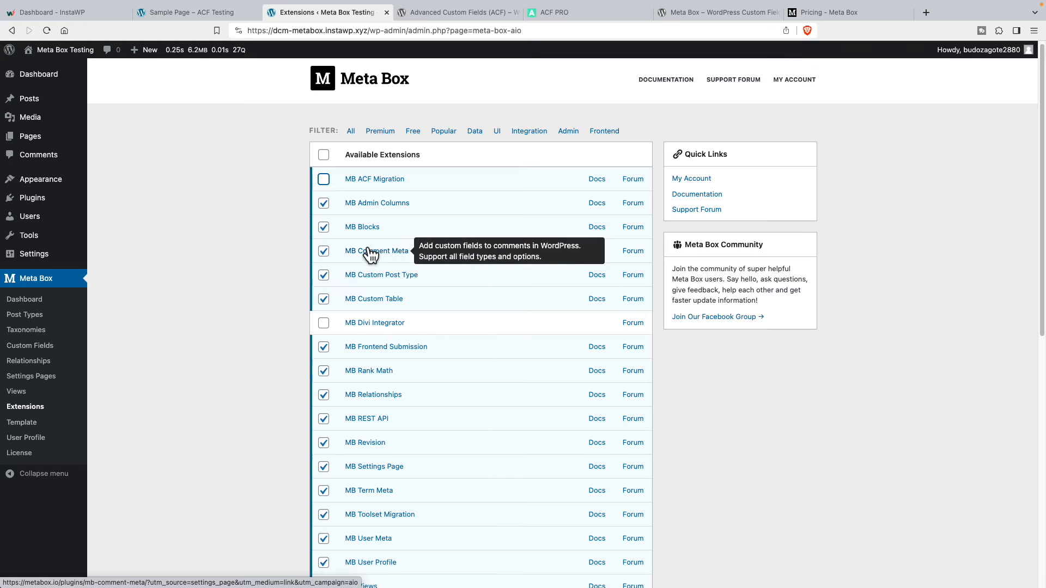
pyautogui.click(324, 301)
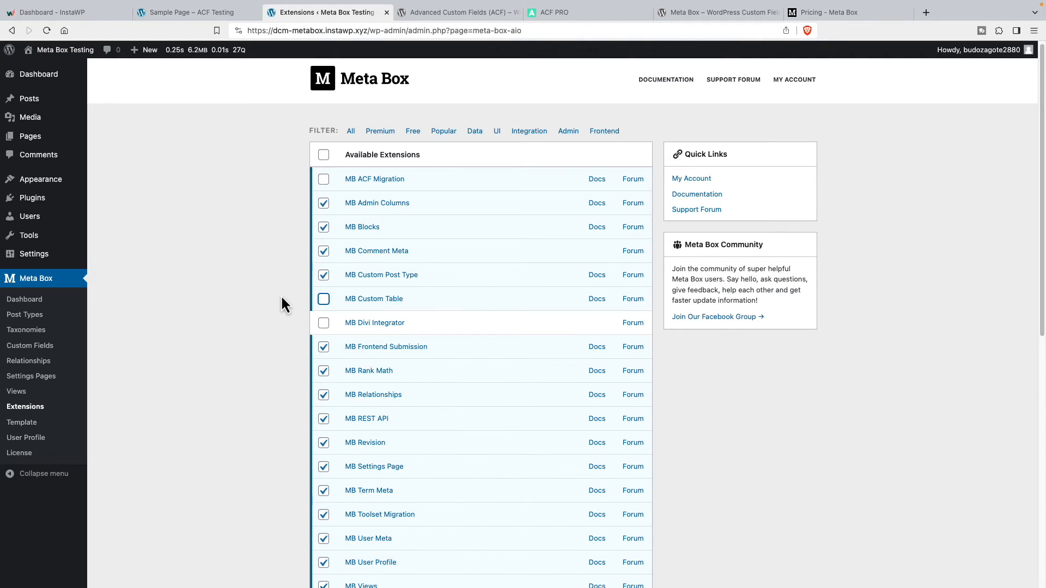
pyautogui.scroll(-3, 280, 306)
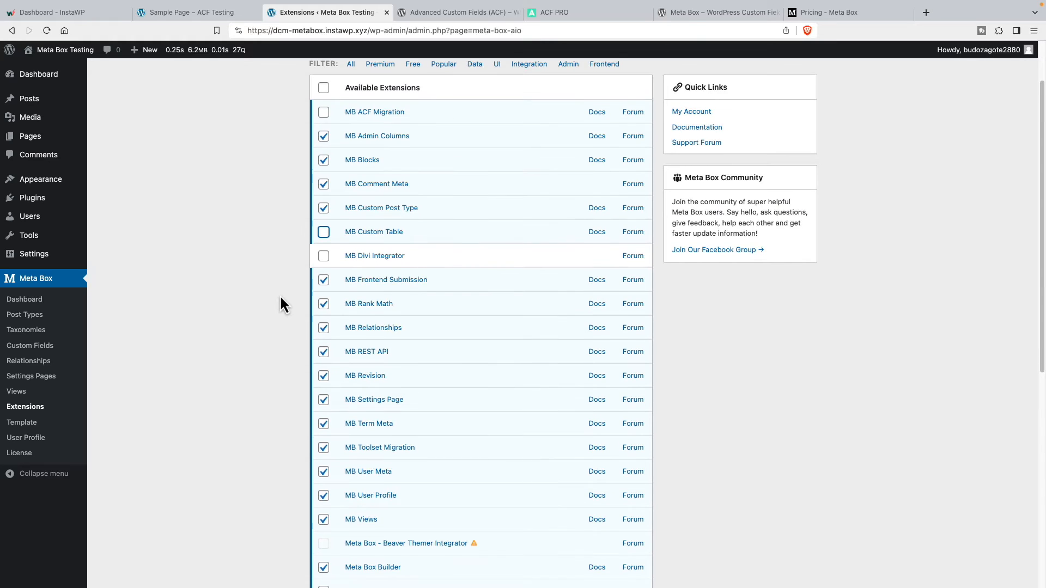
pyautogui.scroll(-4, 279, 295)
pyautogui.moveTo(351, 197)
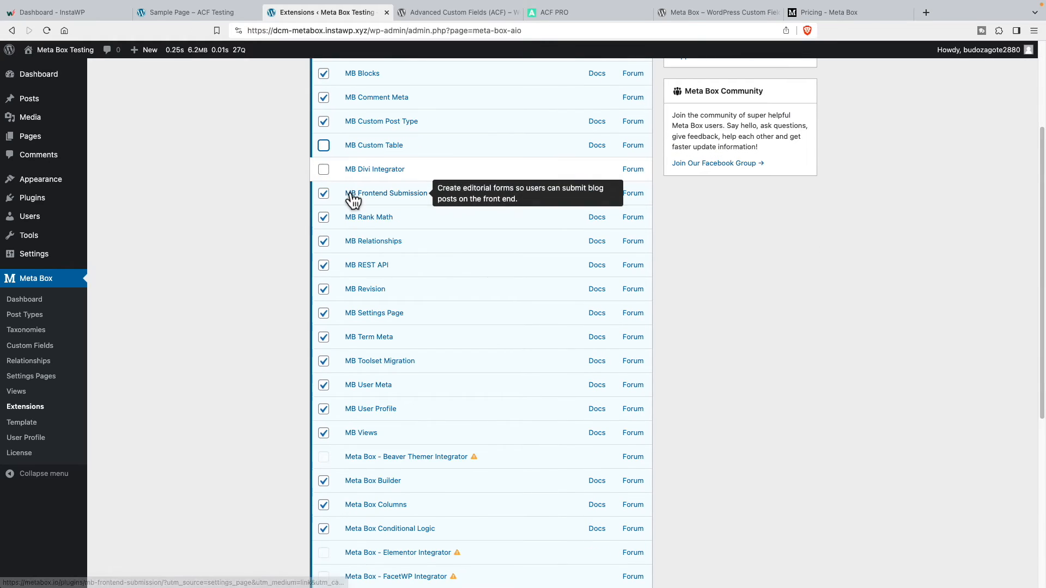
pyautogui.click(324, 194)
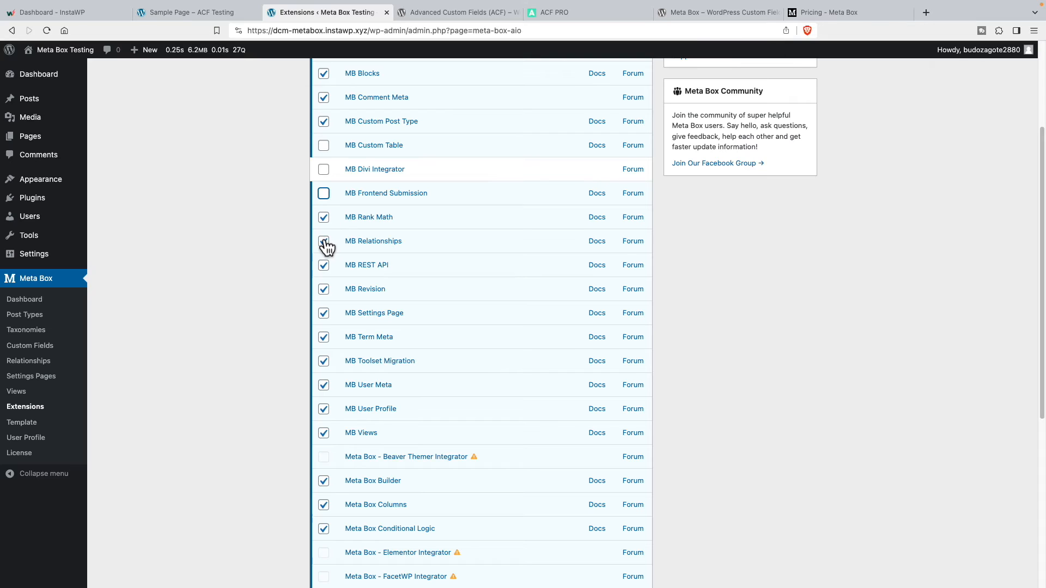
pyautogui.moveTo(360, 296)
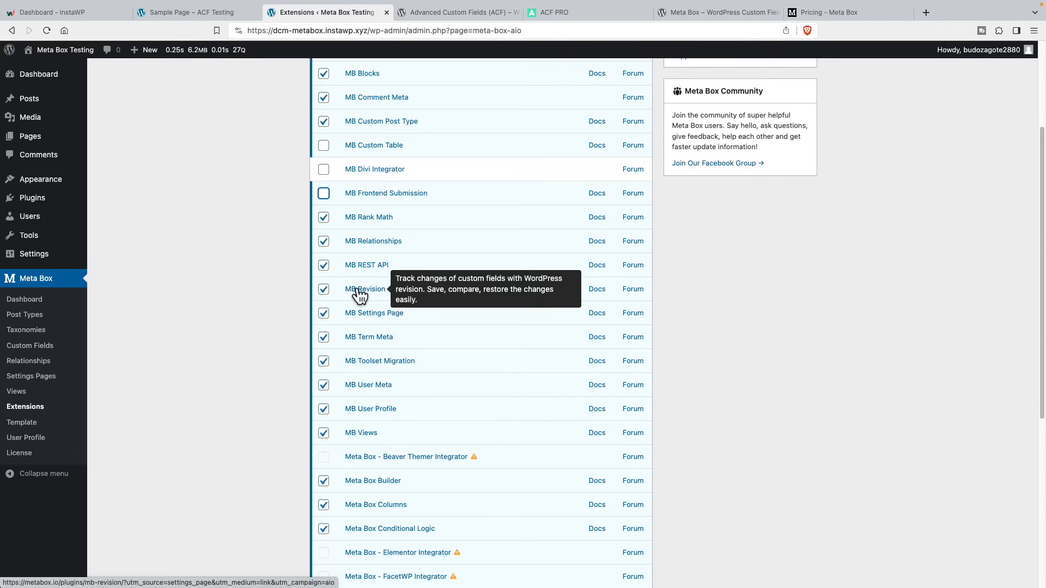
pyautogui.click(323, 291)
# - Deselect the MB Toolset Migration, MB User Profile and MB Views extensions
pyautogui.scroll(-3, 327, 262)
pyautogui.moveTo(360, 245)
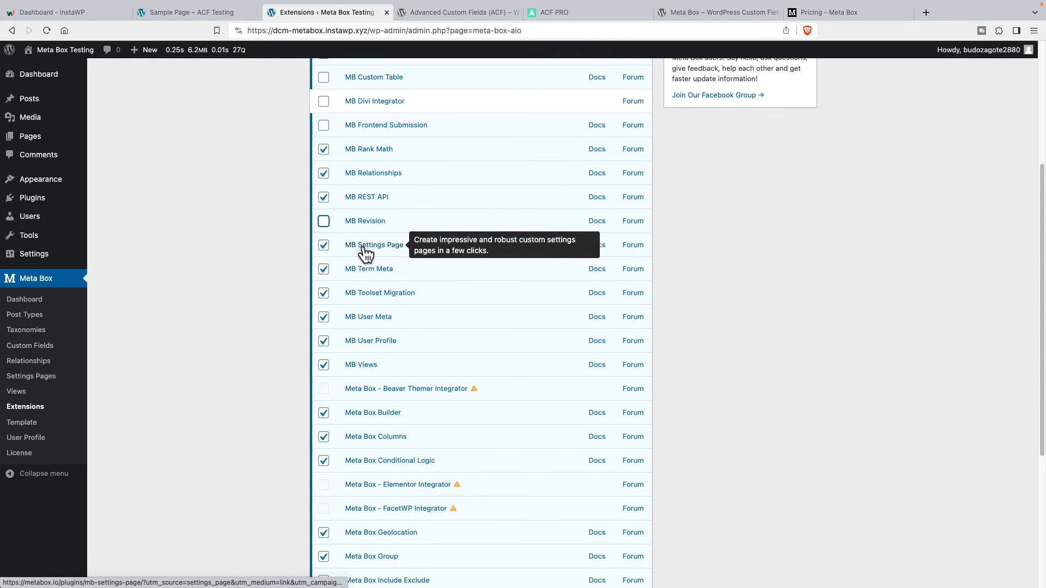
pyautogui.moveTo(351, 274)
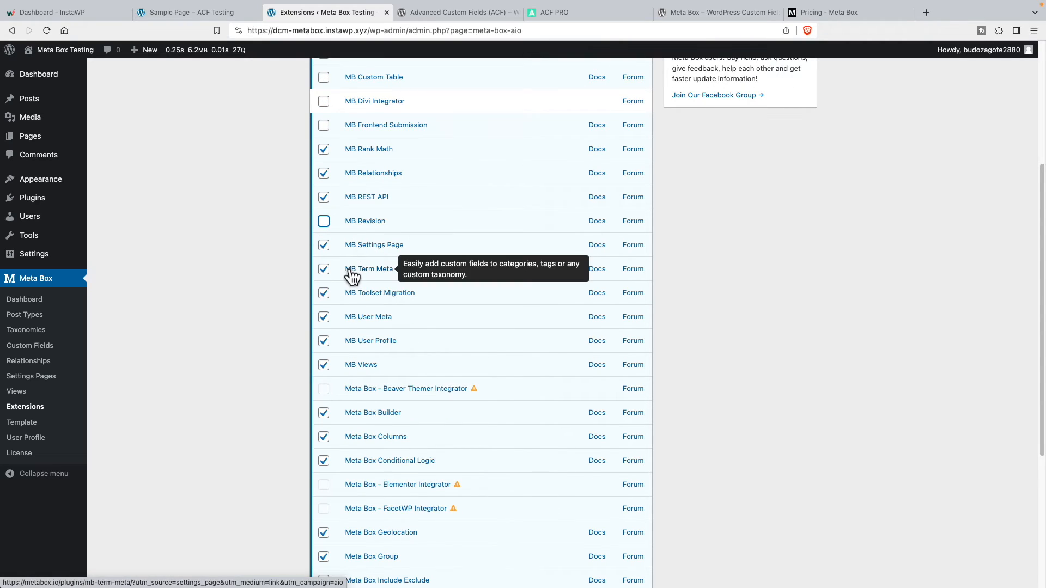
pyautogui.click(323, 293)
pyautogui.scroll(-5, 273, 293)
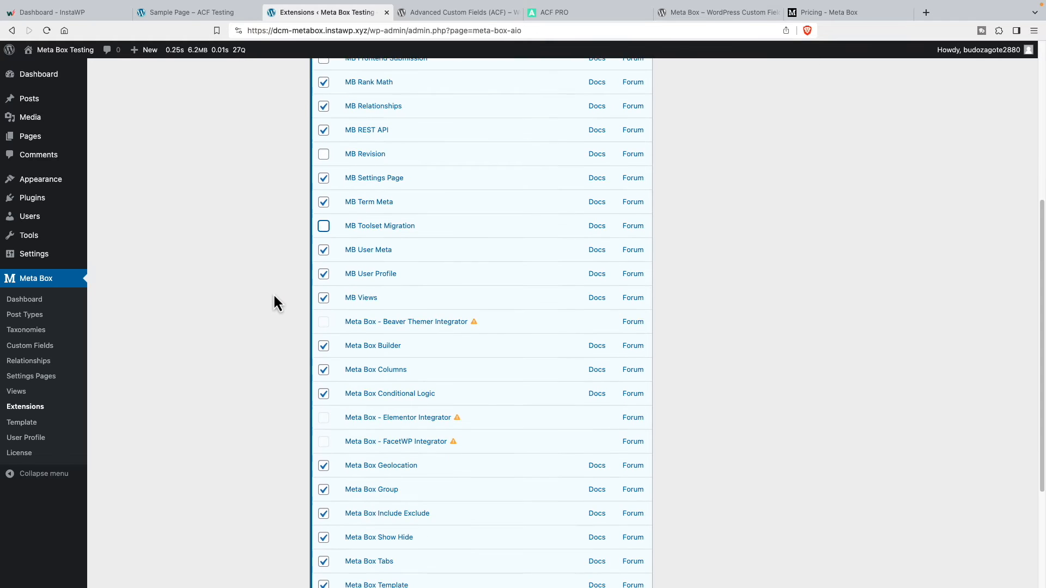
pyautogui.moveTo(368, 217)
pyautogui.moveTo(360, 238)
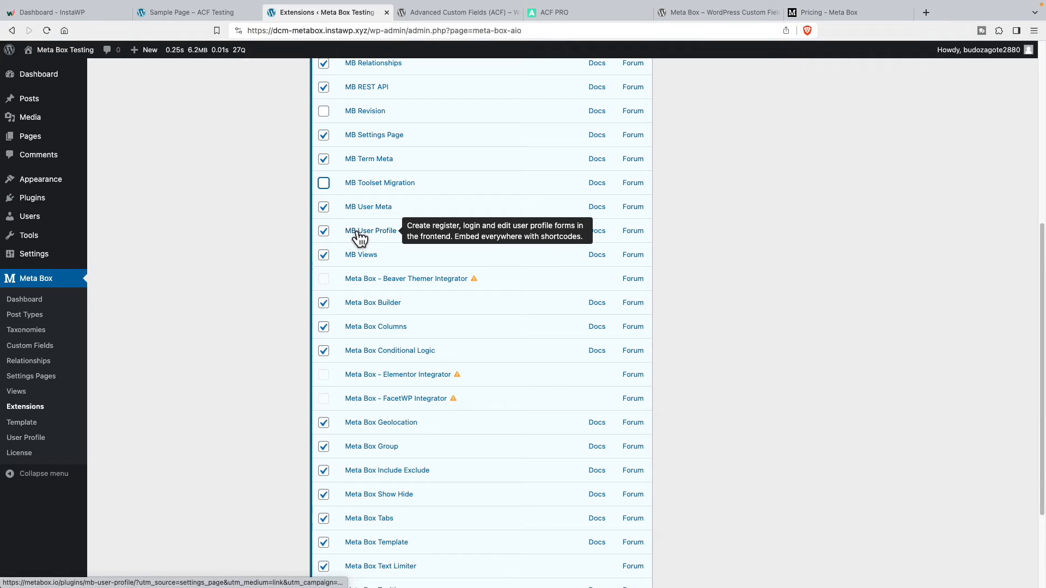
pyautogui.click(324, 232)
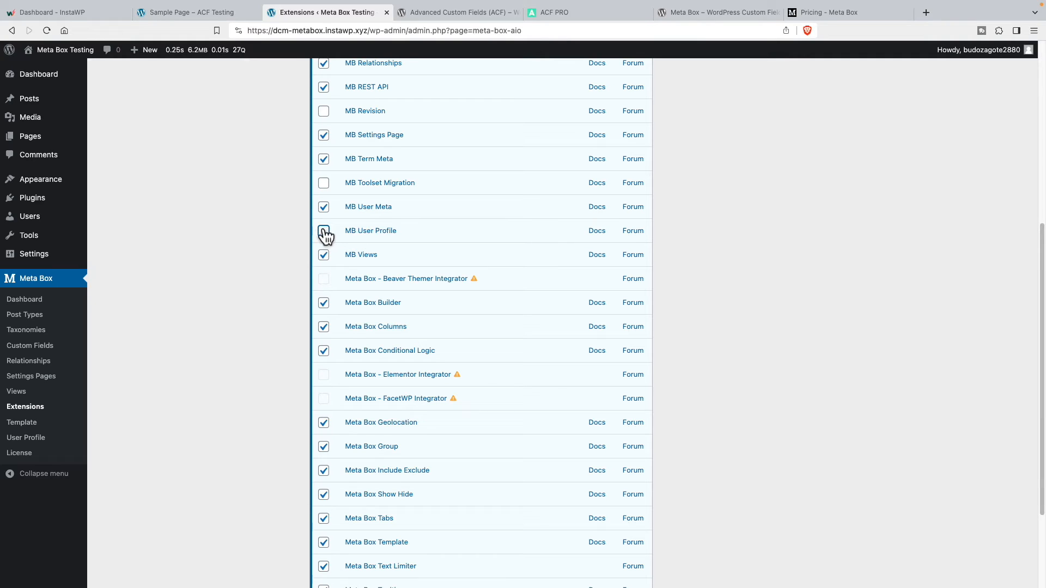
pyautogui.moveTo(354, 261)
pyautogui.click(323, 255)
pyautogui.scroll(-1, 240, 311)
pyautogui.moveTo(357, 301)
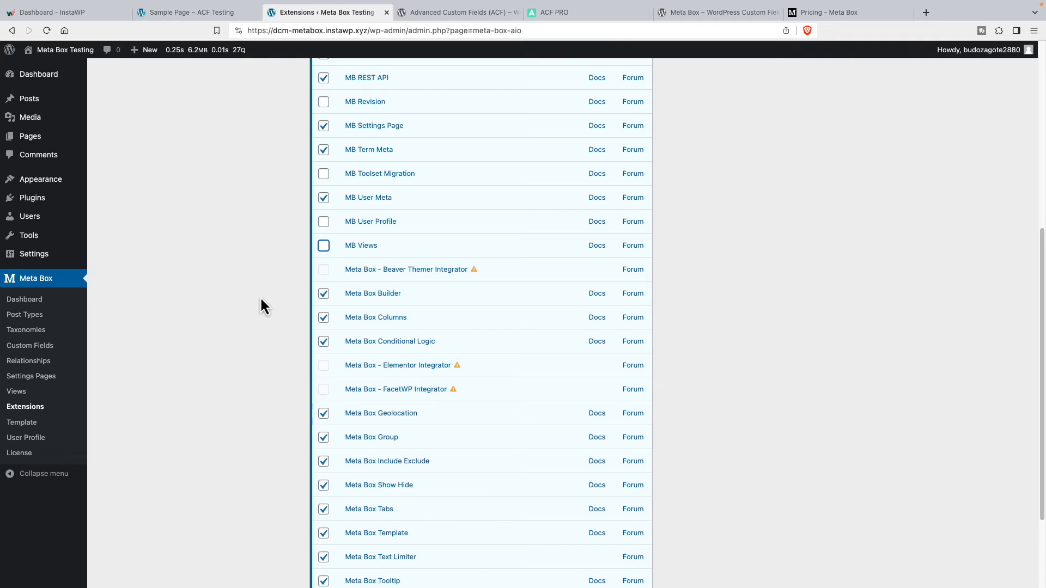
# - Look over the personal plans on the Meta Box pricing page and return to the extensions list
pyautogui.click(813, 13)
pyautogui.scroll(2, 224, 168)
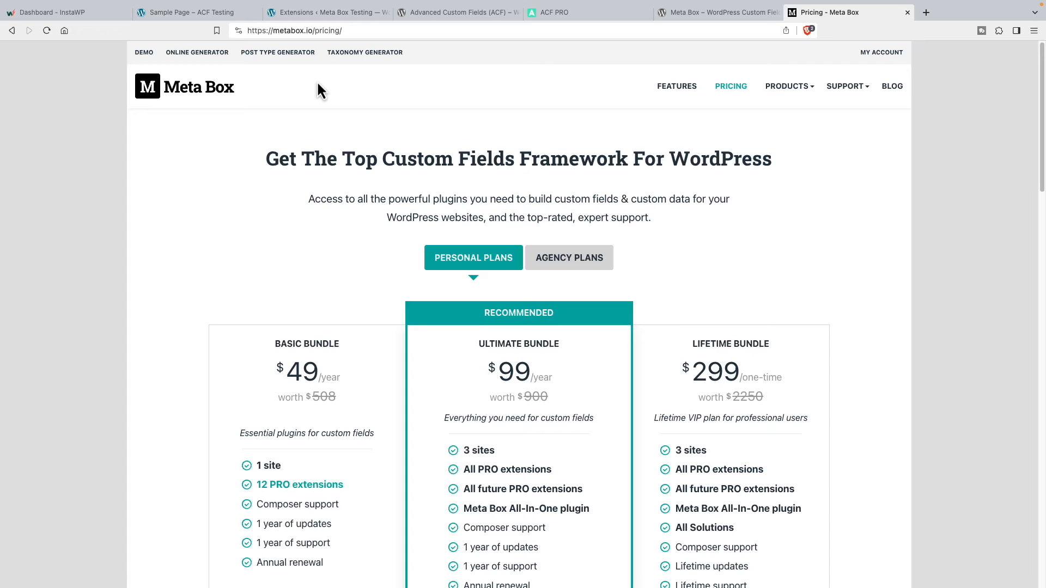
pyautogui.click(318, 15)
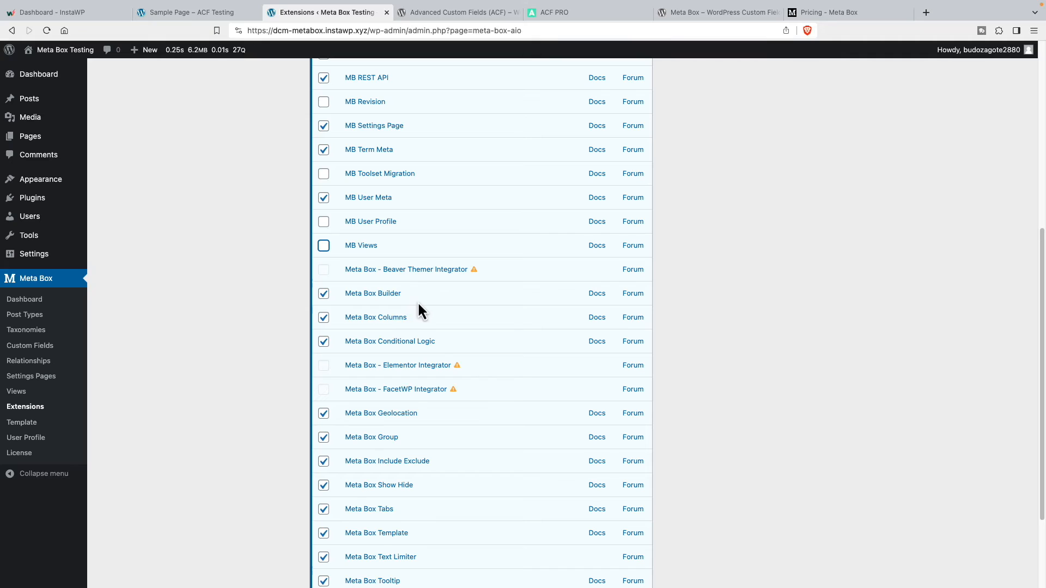
# - Deselect the Meta Box Geolocation and Meta Box Show Hide extensions
pyautogui.moveTo(395, 325)
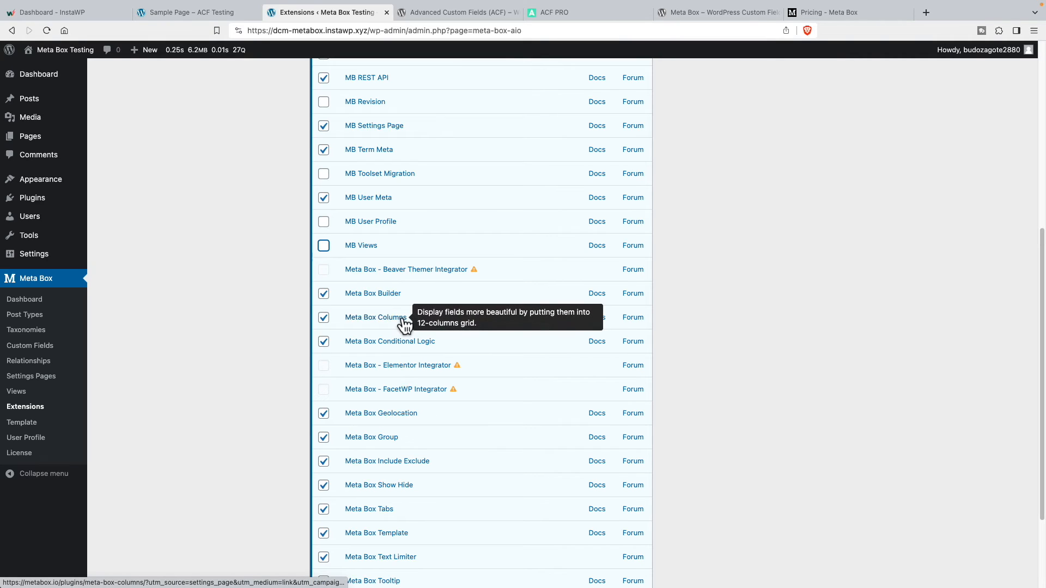
pyautogui.moveTo(393, 349)
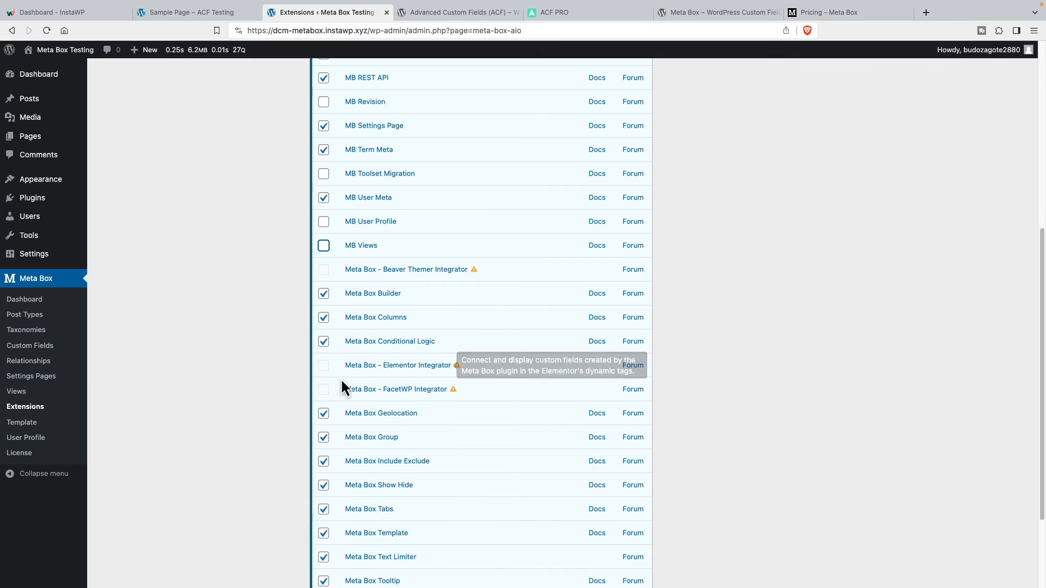
pyautogui.scroll(-3, 289, 372)
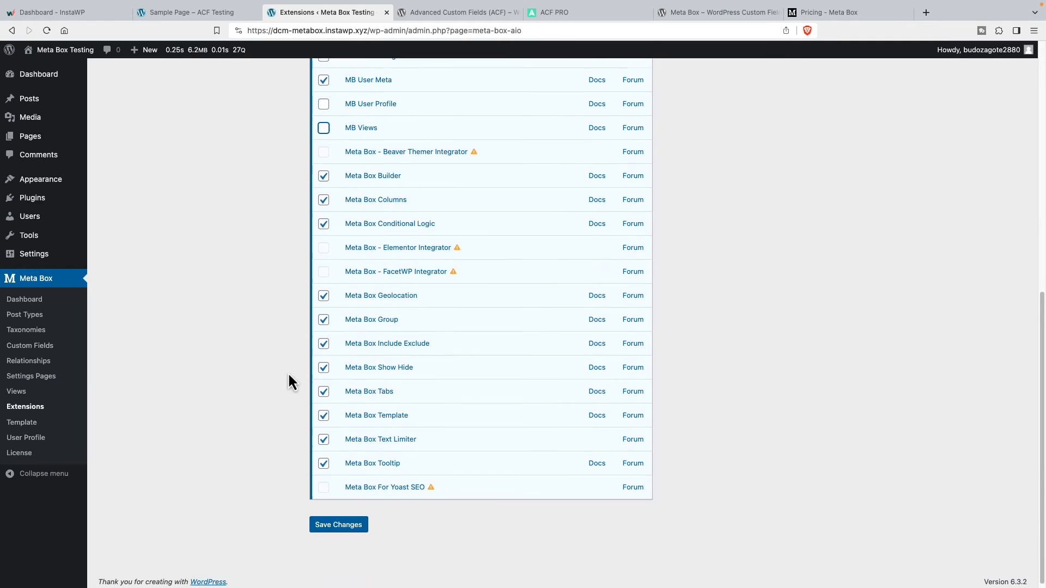
pyautogui.click(325, 297)
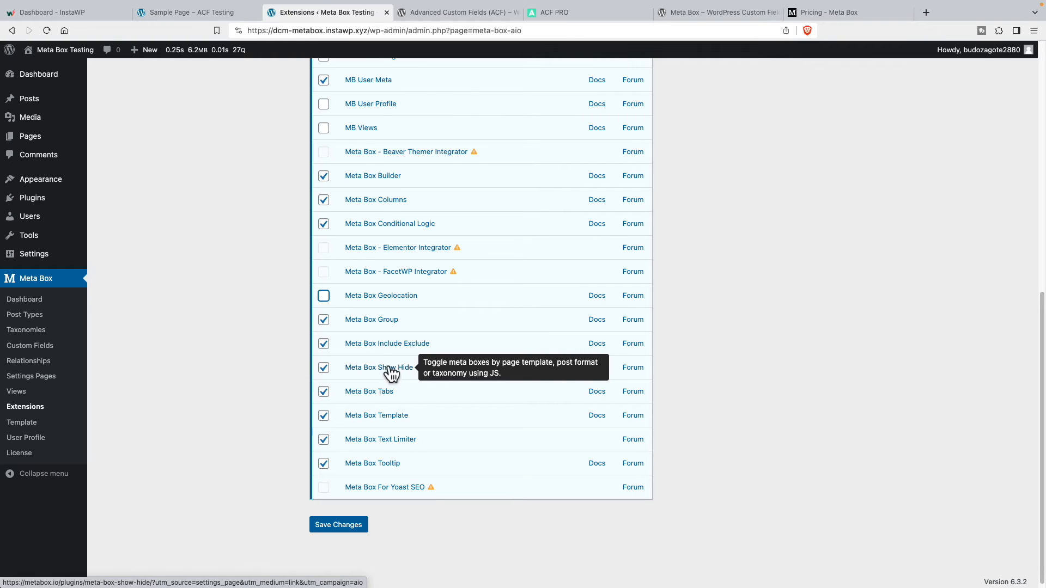
pyautogui.click(325, 369)
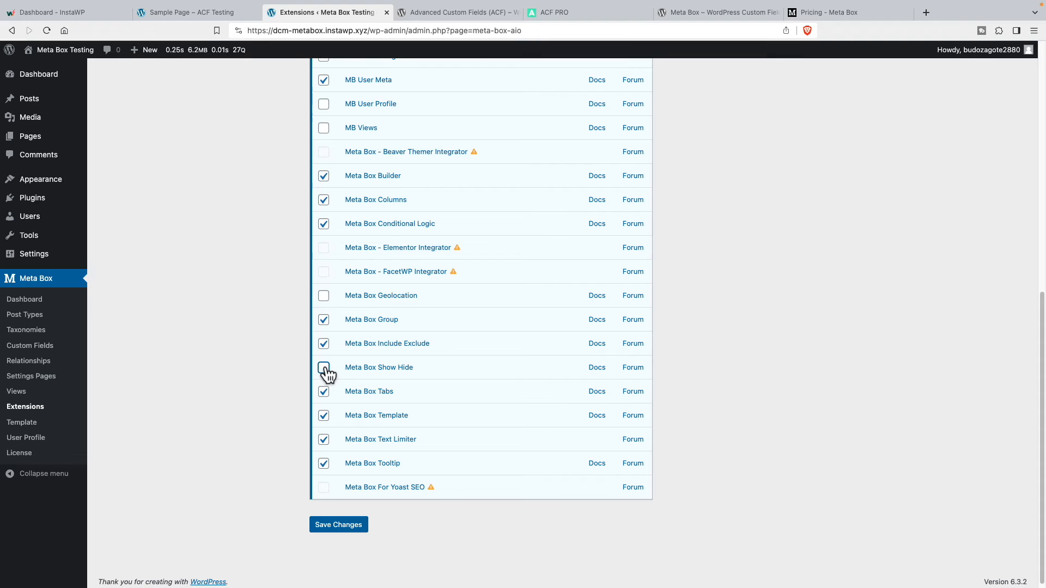
# - Review the remaining Meta Box extensions and save the reduced selection
pyautogui.scroll(-1, 289, 369)
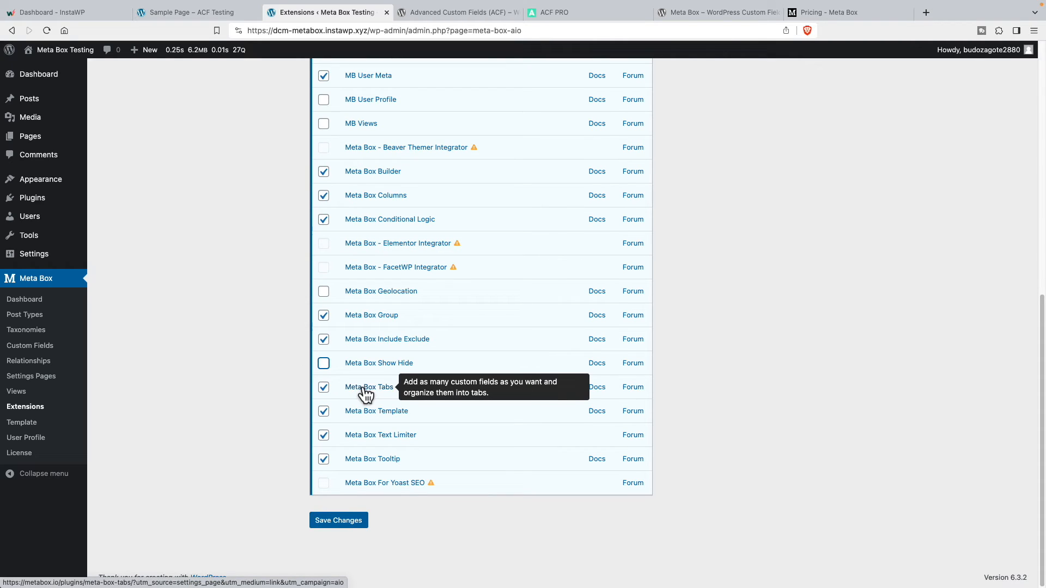
pyautogui.moveTo(375, 417)
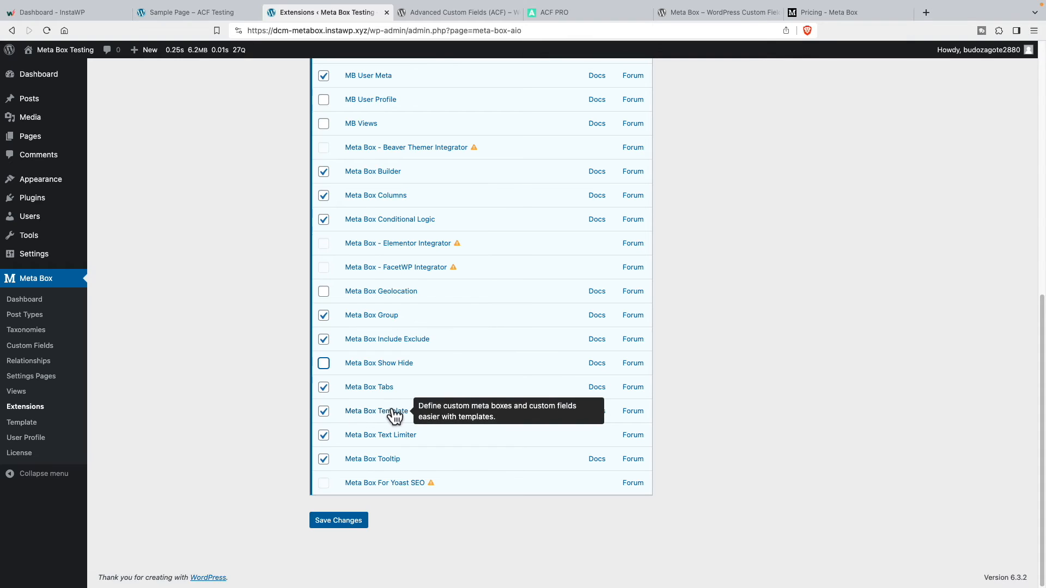
pyautogui.moveTo(378, 444)
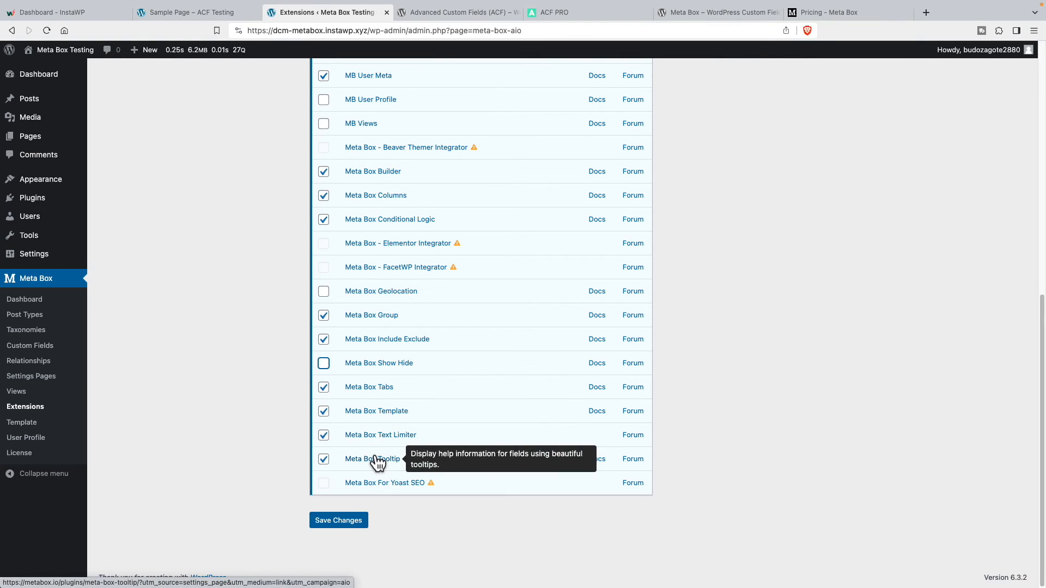
pyautogui.scroll(3, 224, 339)
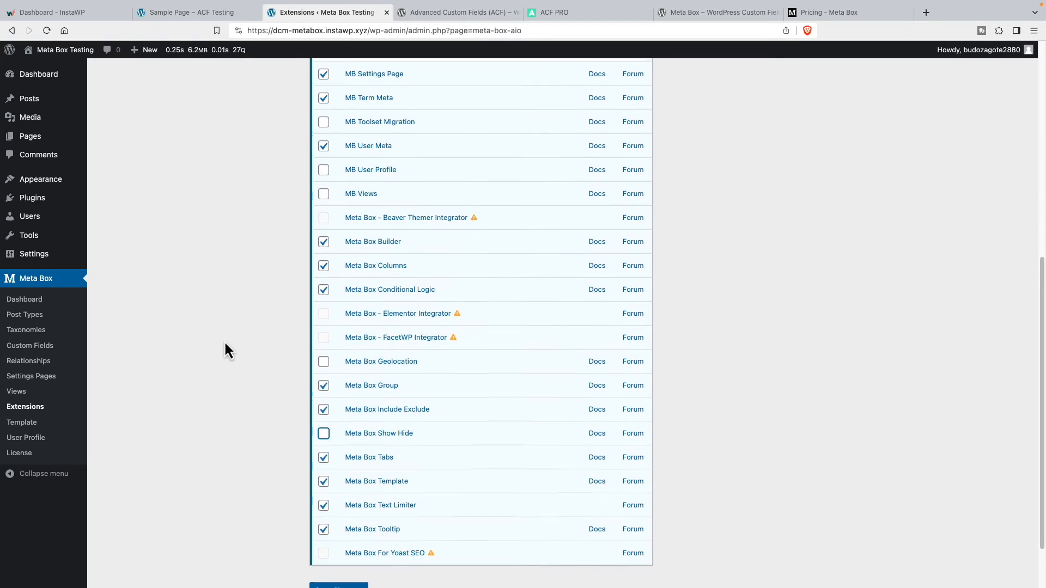
pyautogui.scroll(5, 226, 349)
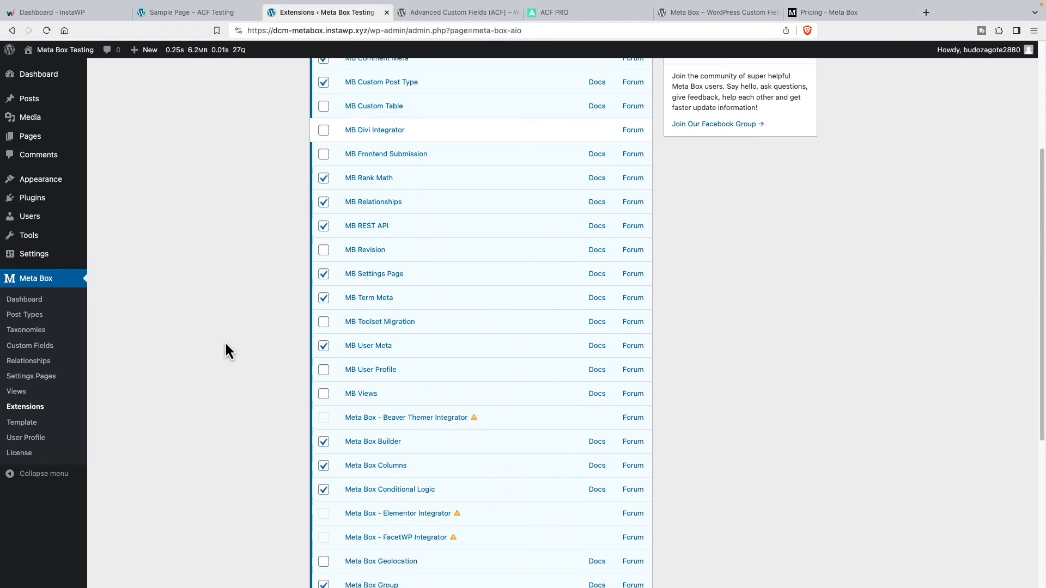
pyautogui.scroll(-8, 226, 344)
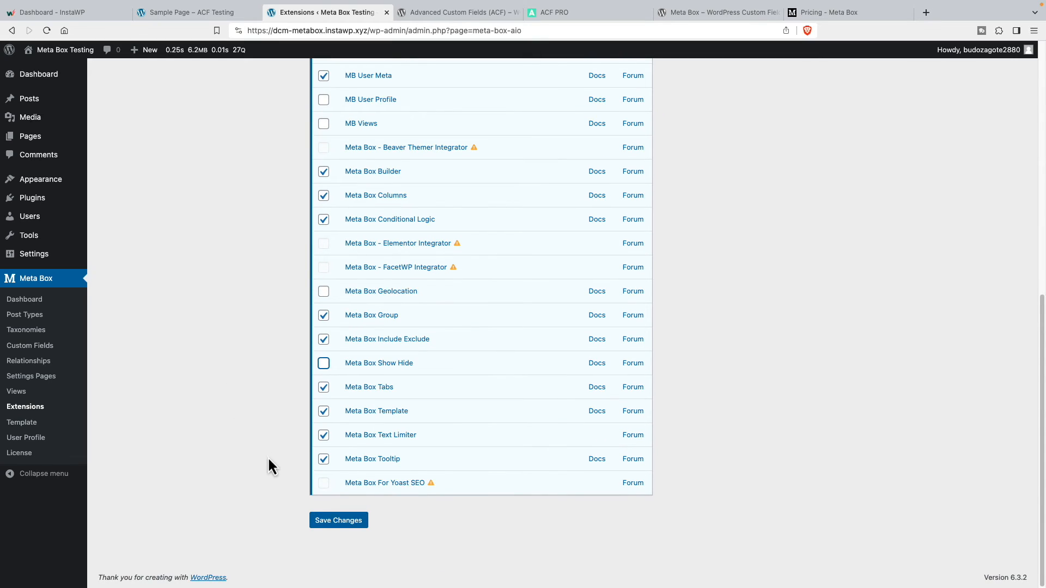
pyautogui.click(333, 522)
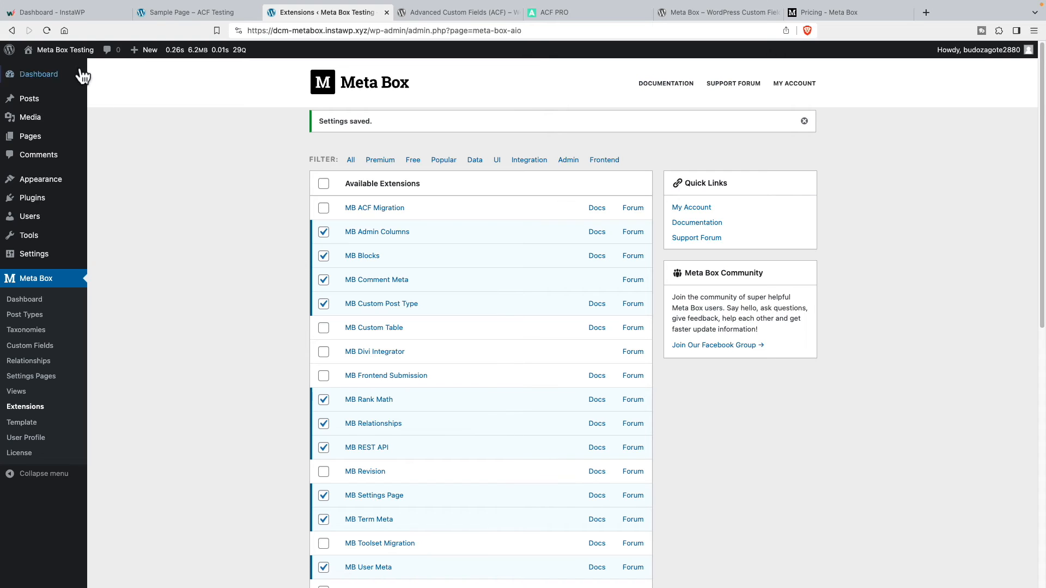
# - Open the Sample Page of Meta Box Testing and compare its performance figures with those of the ACF Testing Sample Page
pyautogui.click(69, 57)
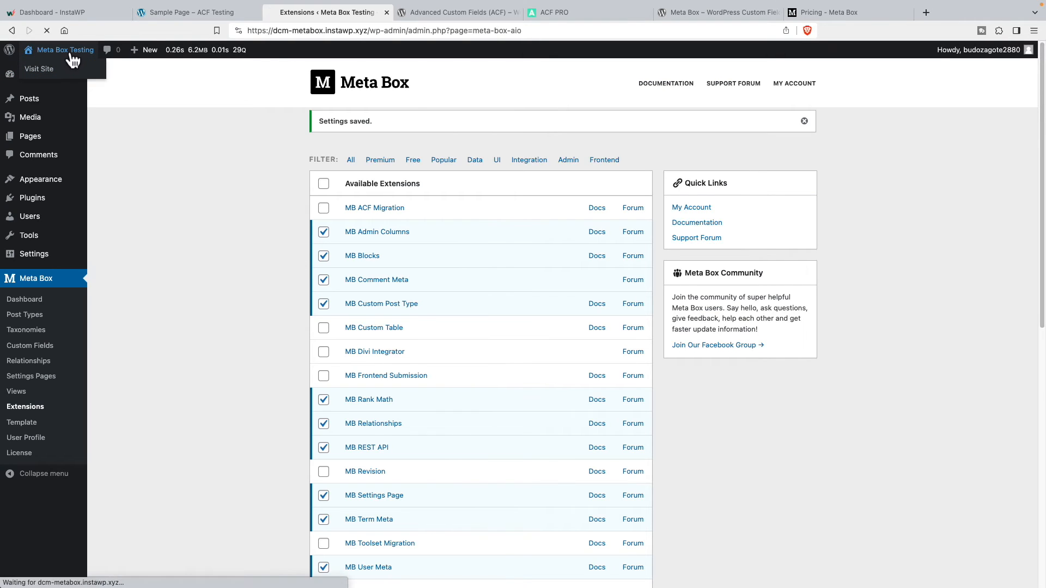
pyautogui.click(811, 108)
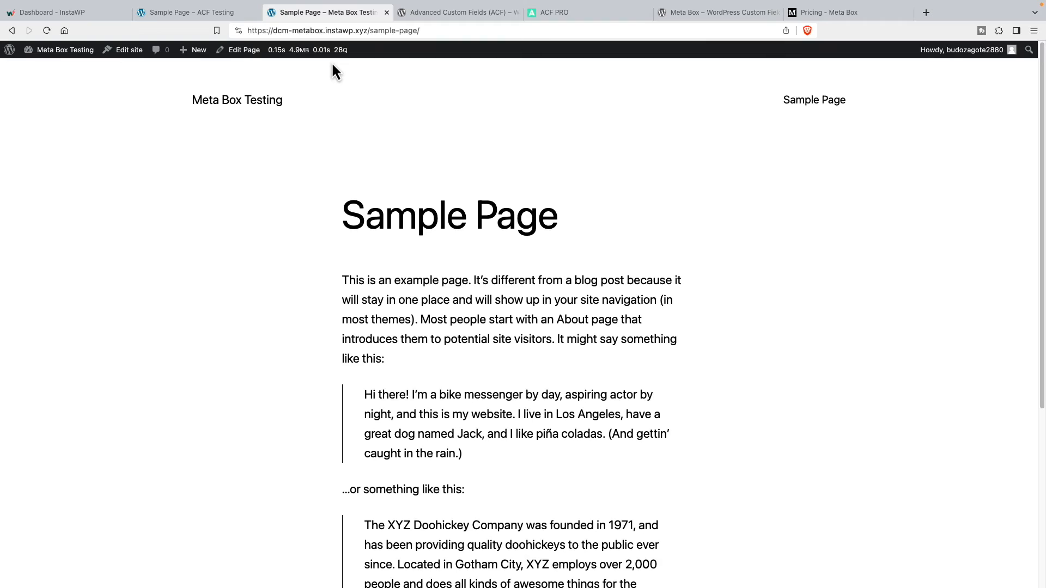
pyautogui.click(217, 12)
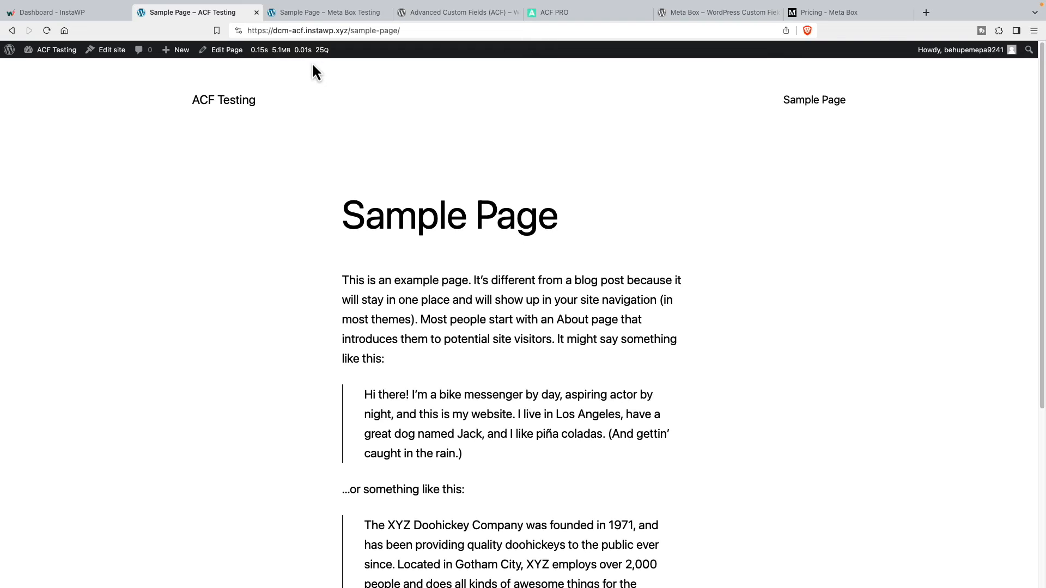
pyautogui.click(318, 11)
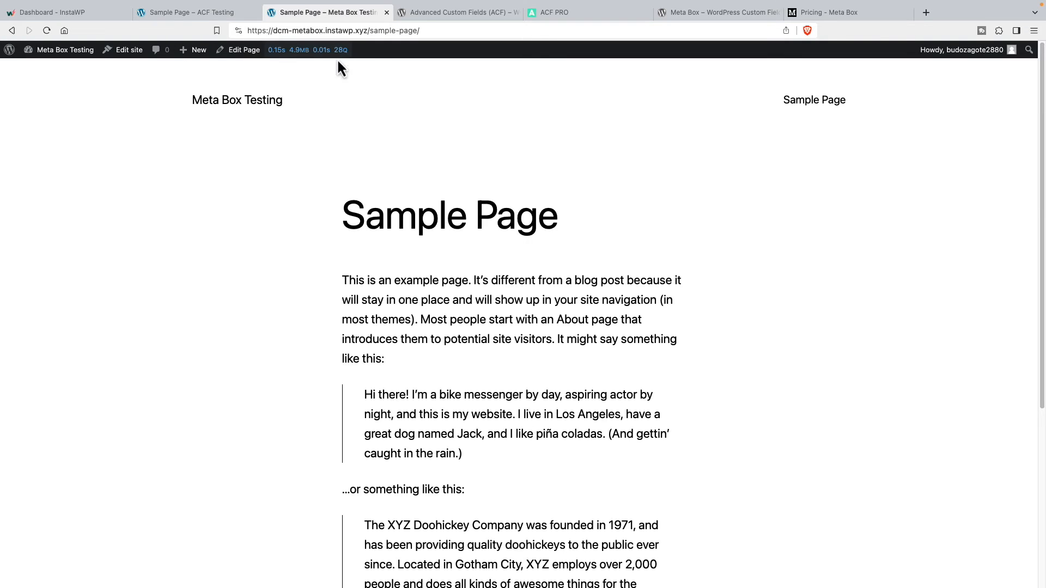
pyautogui.moveTo(336, 54)
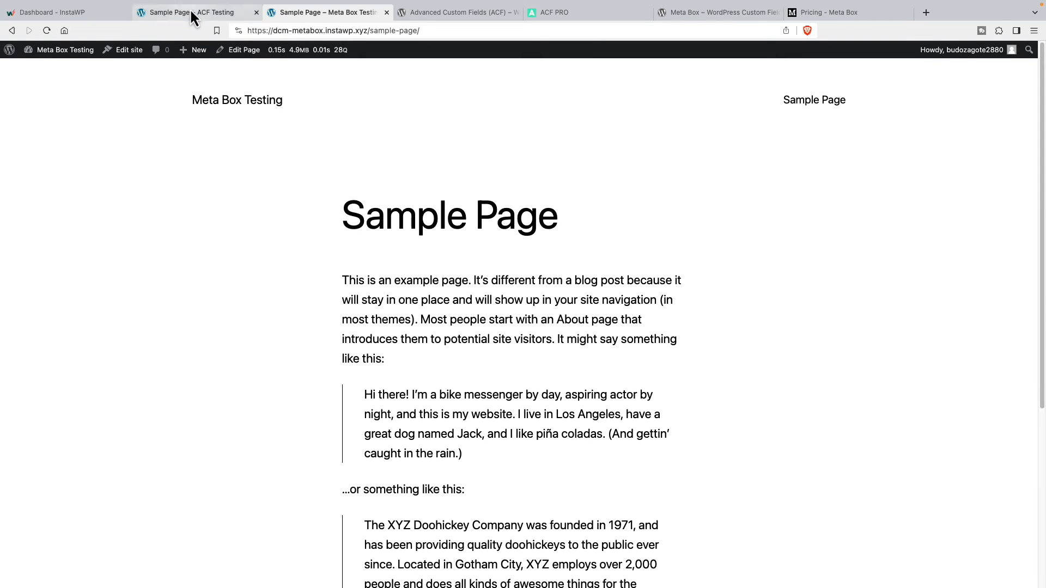
pyautogui.click(240, 12)
pyautogui.click(310, 13)
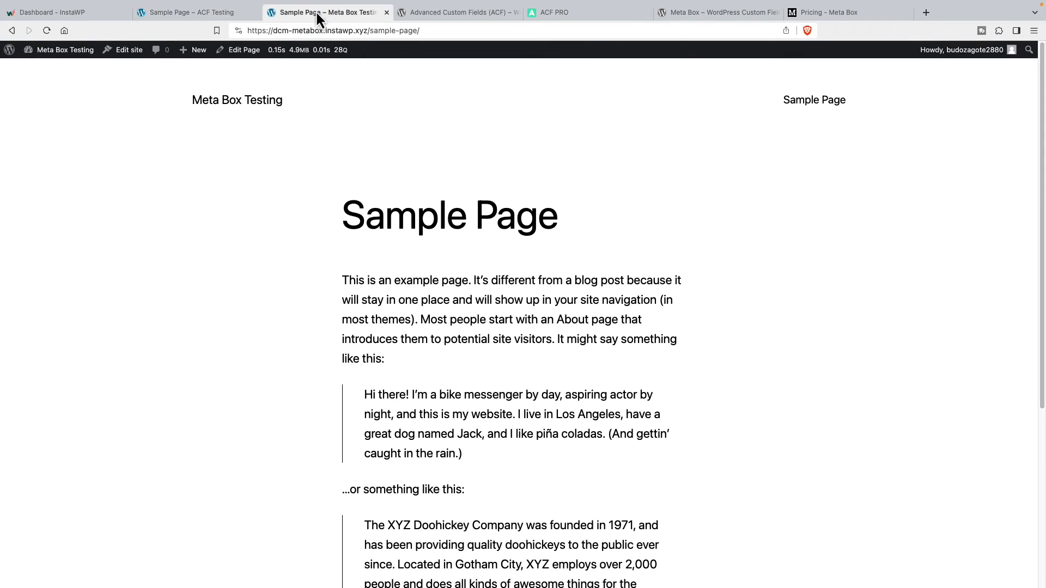
pyautogui.click(217, 15)
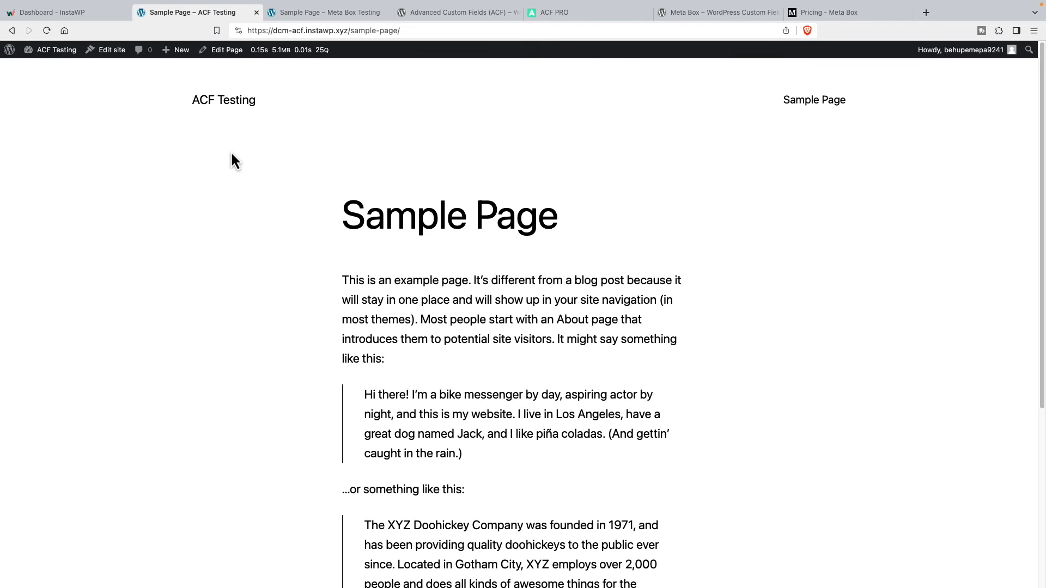
# - Switch to the InstaWP sites list and view the details of the dcm-acf.instawp.xyz site
pyautogui.hotkey('ctrl', 'shift', 'Tab')
pyautogui.click(916, 124)
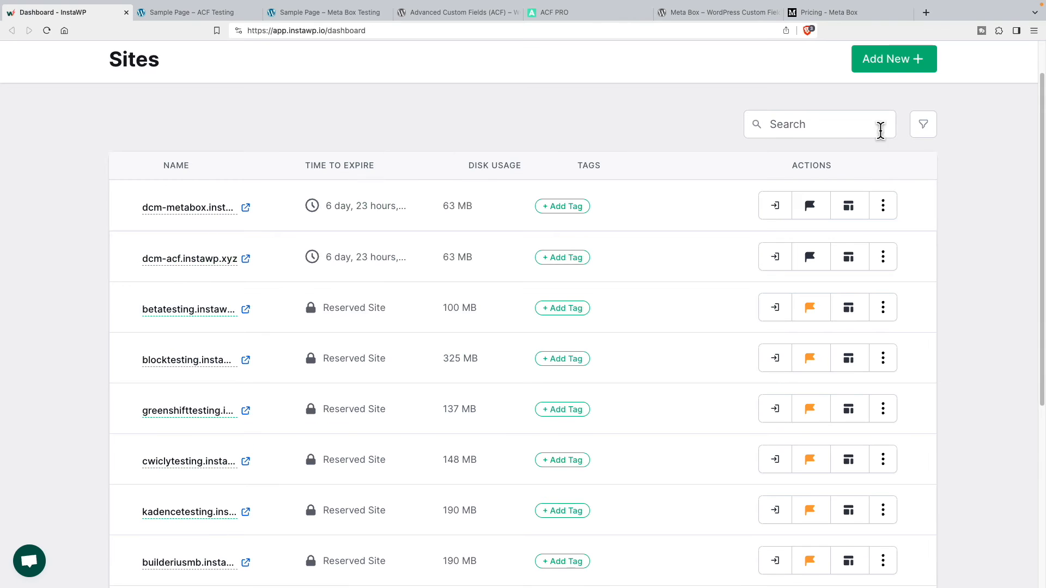
pyautogui.moveTo(167, 264)
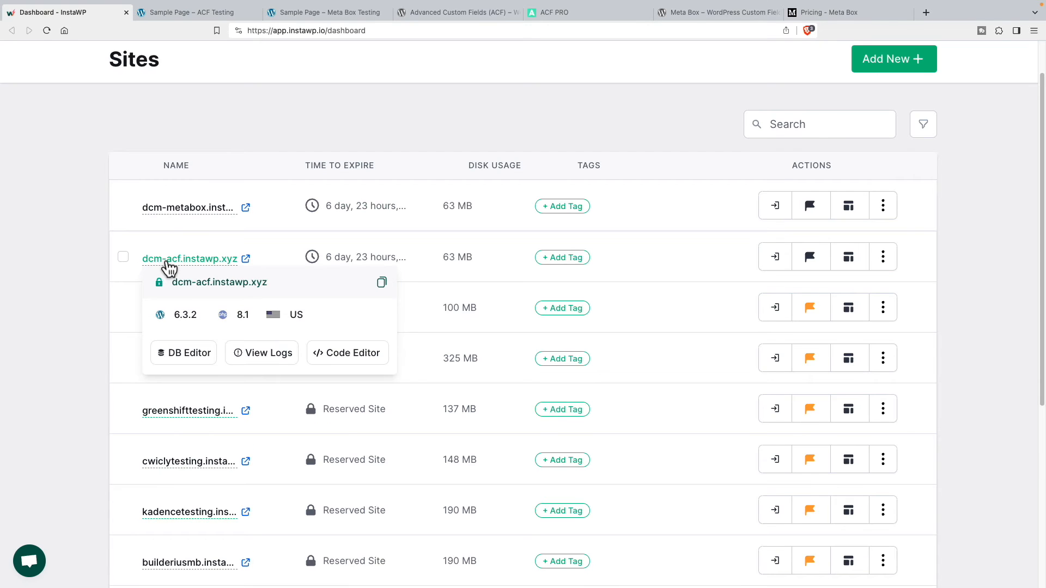
# - Open the database of the dcm-acf.instawp.xyz site and view the data in its iwpbdbc_posts and iwpbdbc_postmeta tables
pyautogui.click(188, 357)
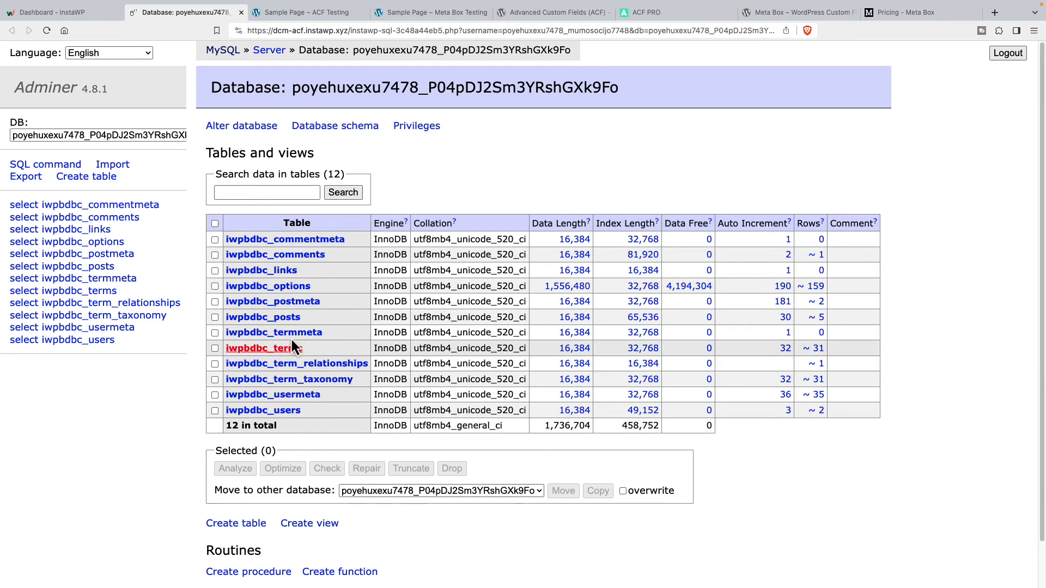
pyautogui.click(290, 318)
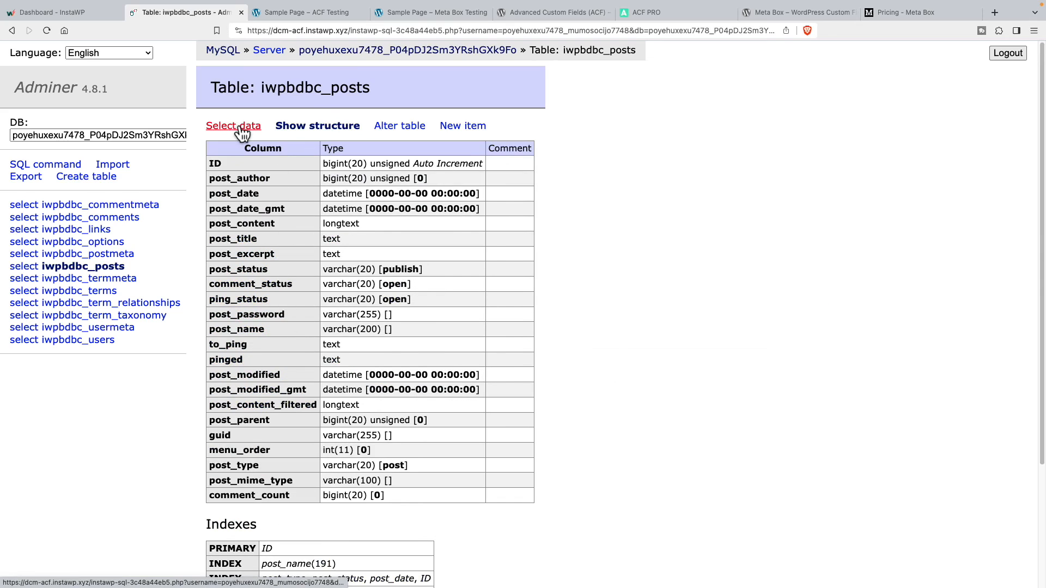
pyautogui.click(233, 126)
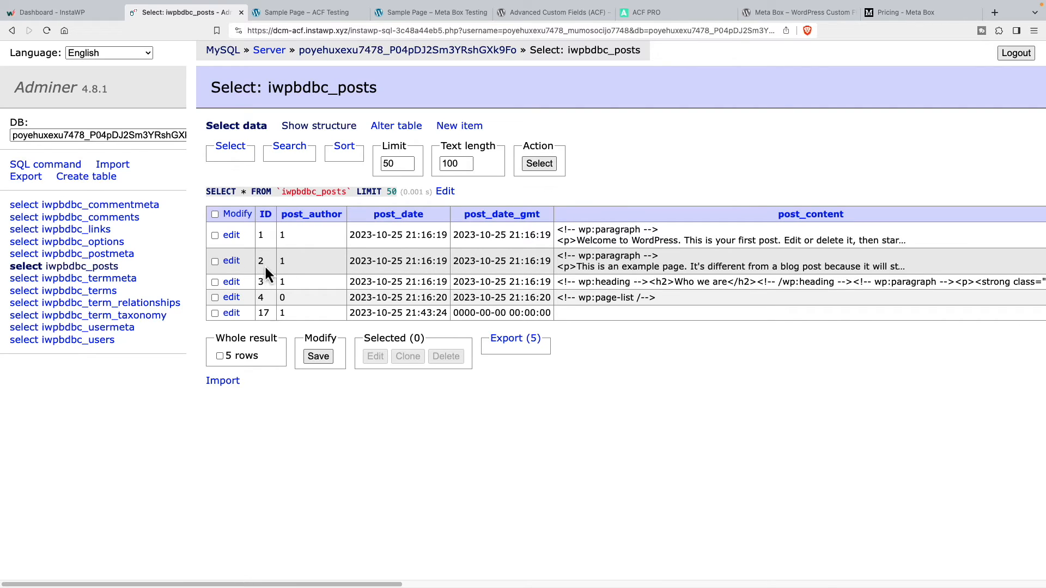
pyautogui.click(105, 259)
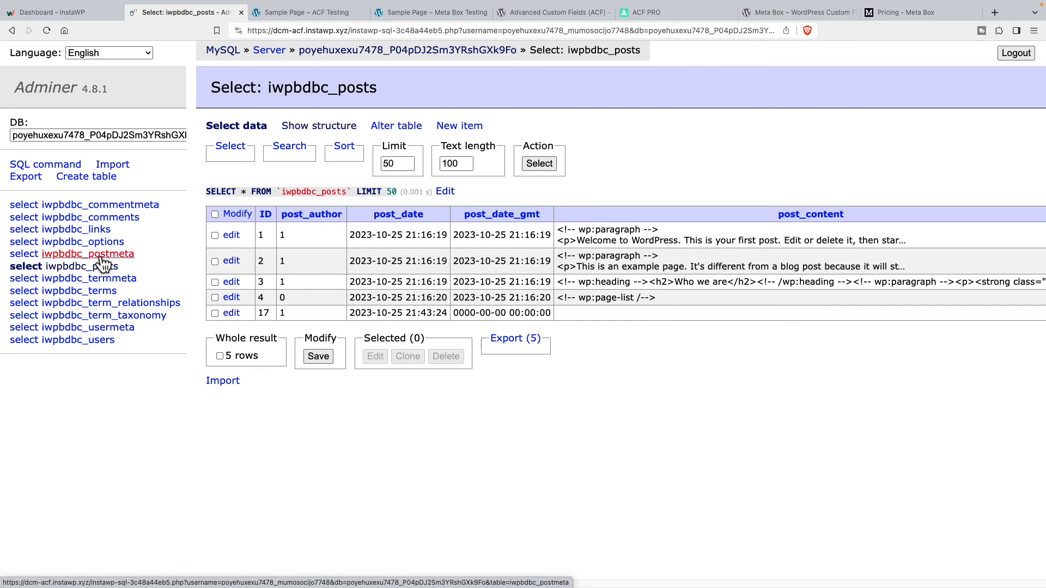
pyautogui.click(235, 129)
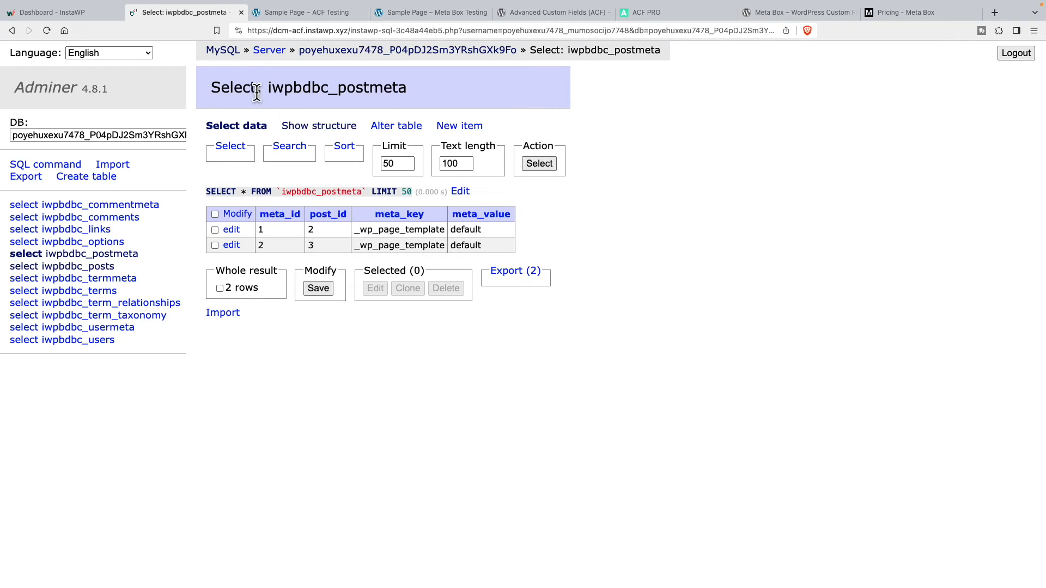
# - Open the dcm-metabox site's database from the InstaWP sites list and place it right after the Meta Box Testing Sample Page
pyautogui.click(81, 13)
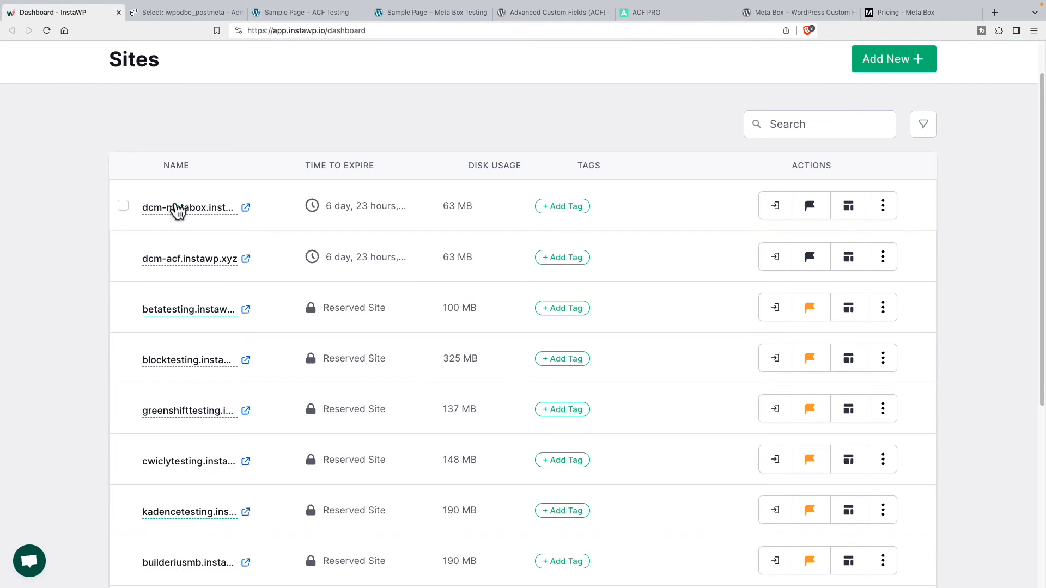
pyautogui.moveTo(171, 212)
pyautogui.click(192, 305)
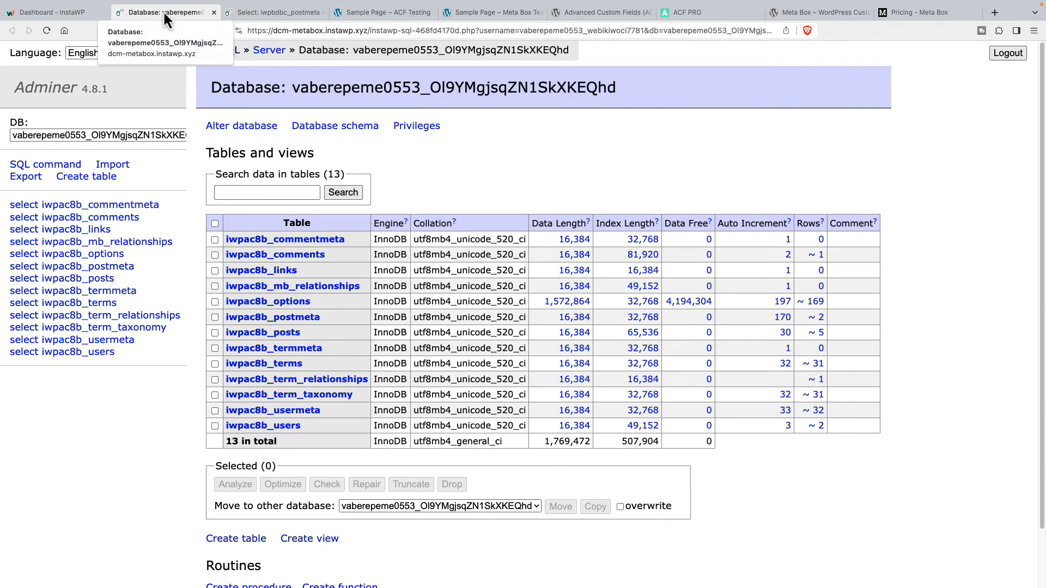
pyautogui.moveTo(163, 11); pyautogui.dragTo(490, 12)
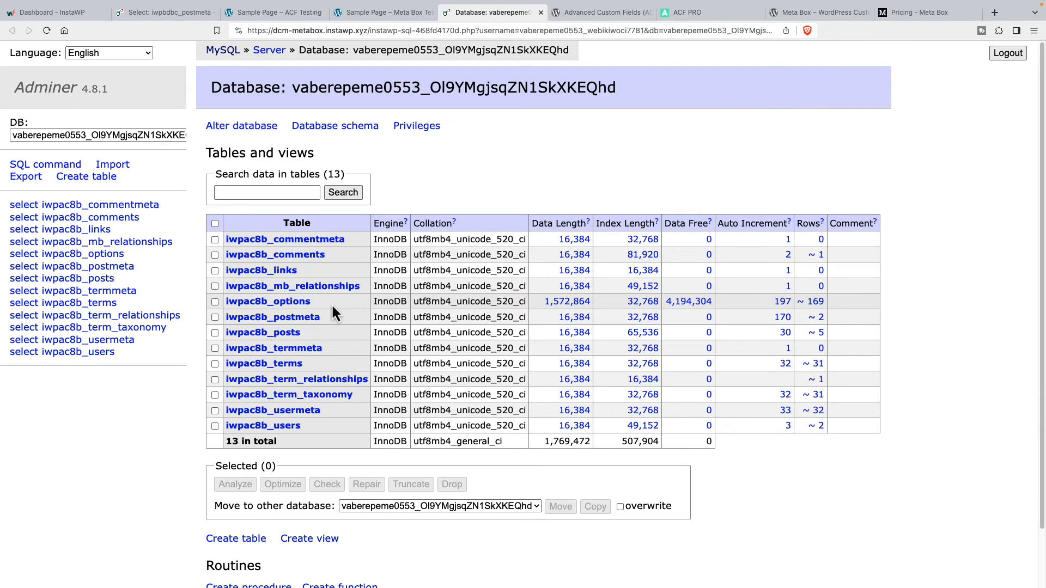
# - View the data in the Meta Box site's iwpac8b_posts and iwpac8b_postmeta tables
pyautogui.click(289, 338)
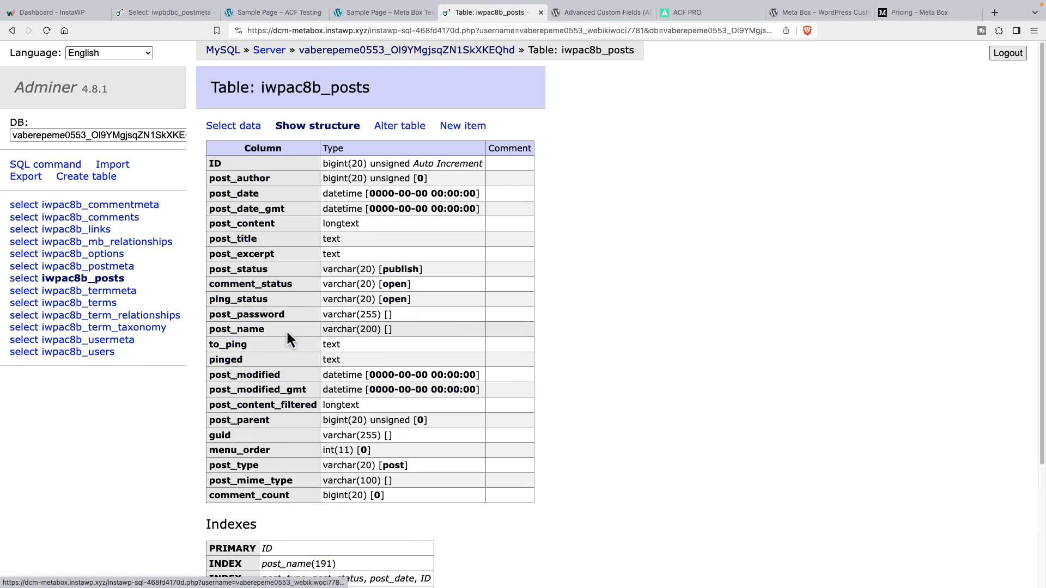
pyautogui.click(243, 128)
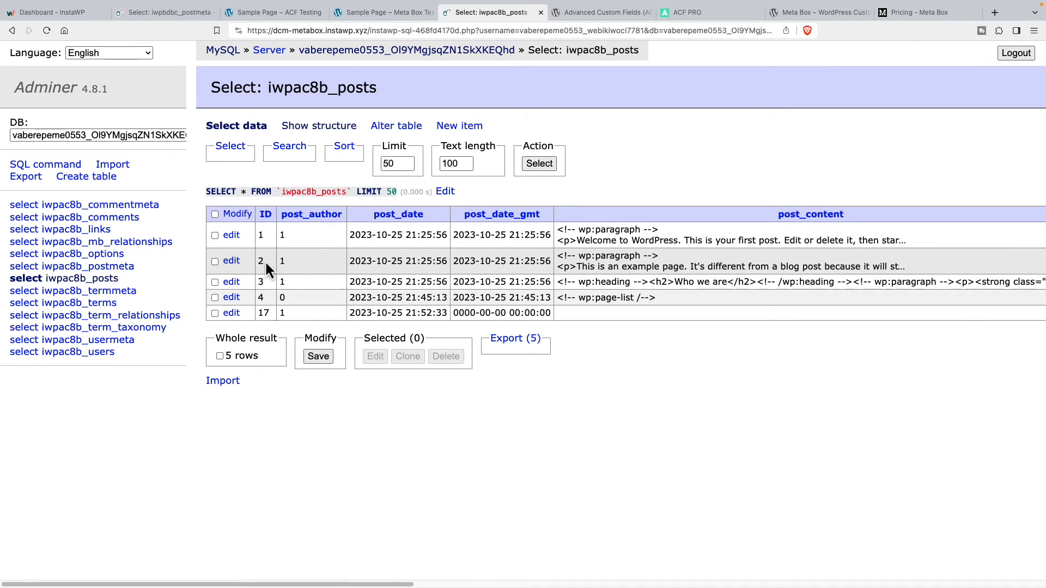
pyautogui.click(124, 270)
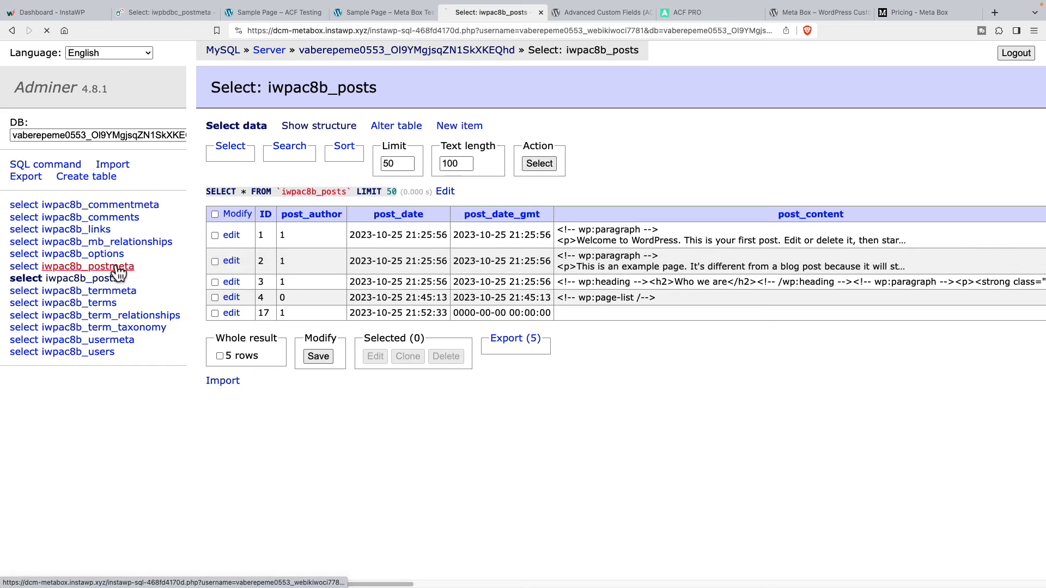
pyautogui.click(245, 129)
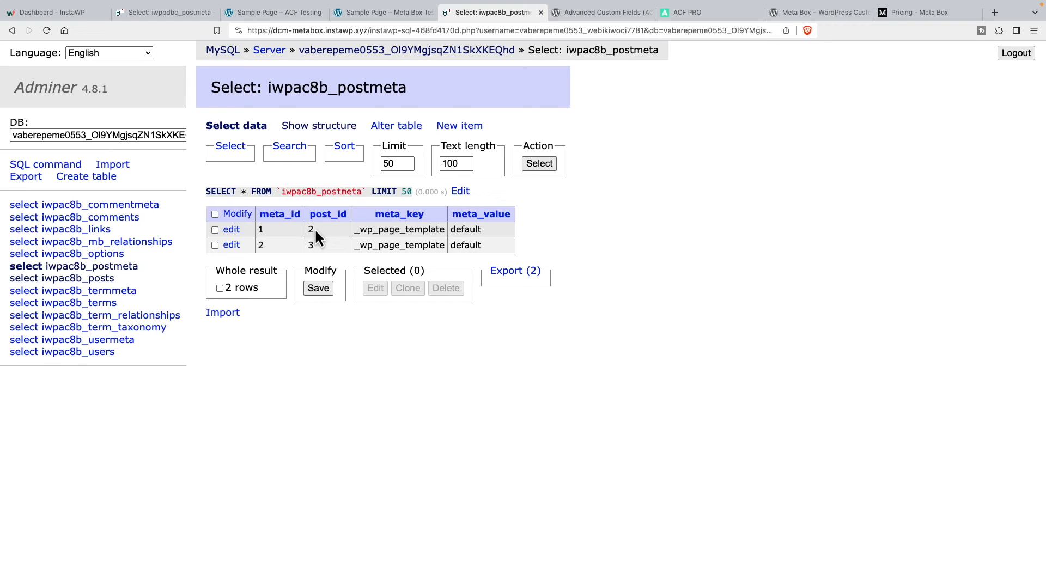
# - Go to the ACF Testing site's dashboard and start a new ACF field group titled "Test Field Group"
pyautogui.click(255, 13)
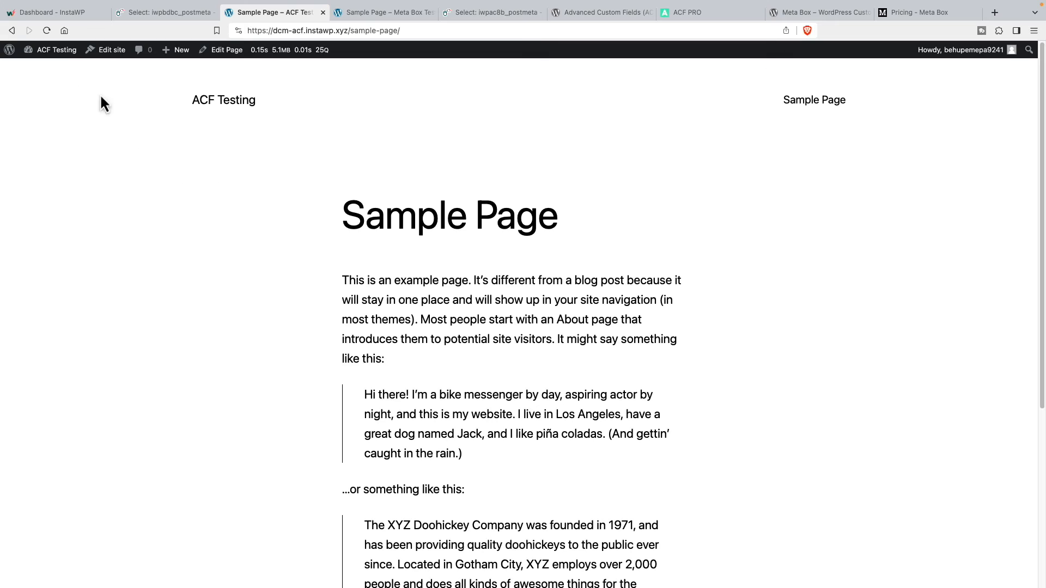
pyautogui.moveTo(54, 50)
pyautogui.click(38, 69)
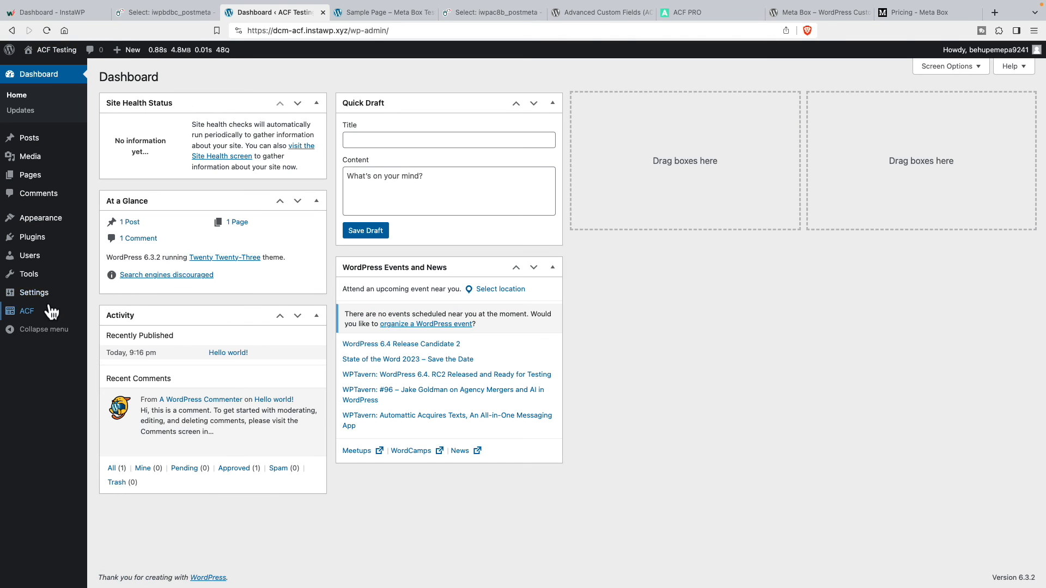
pyautogui.moveTo(32, 312)
pyautogui.click(97, 314)
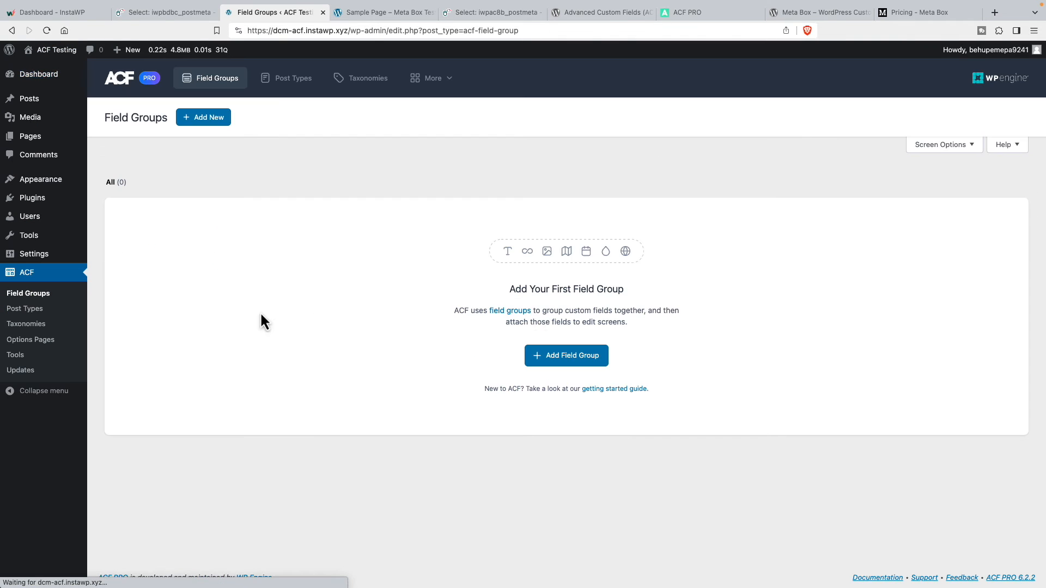
pyautogui.click(187, 121)
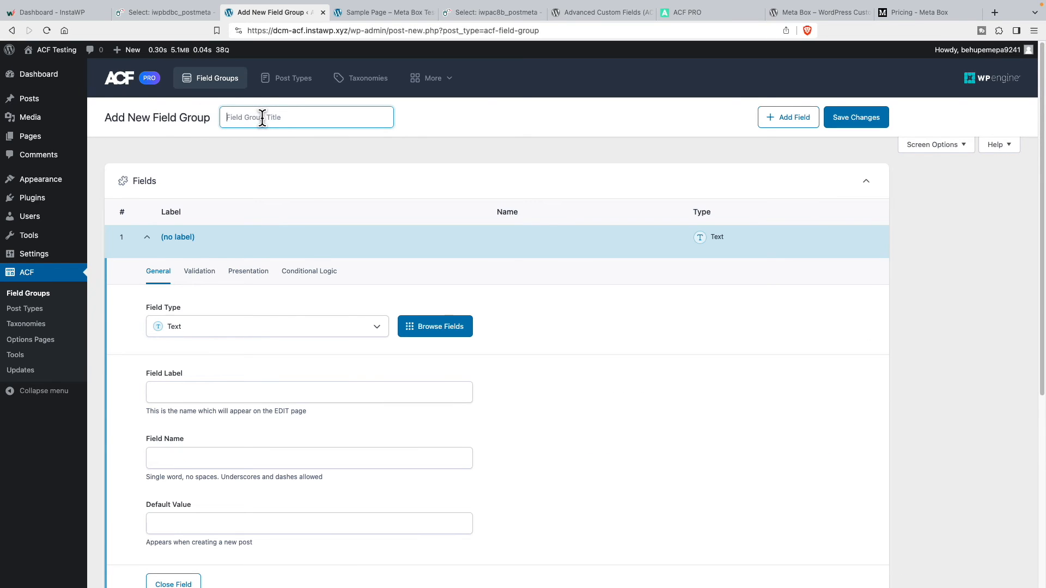
pyautogui.write('Test Field Group')
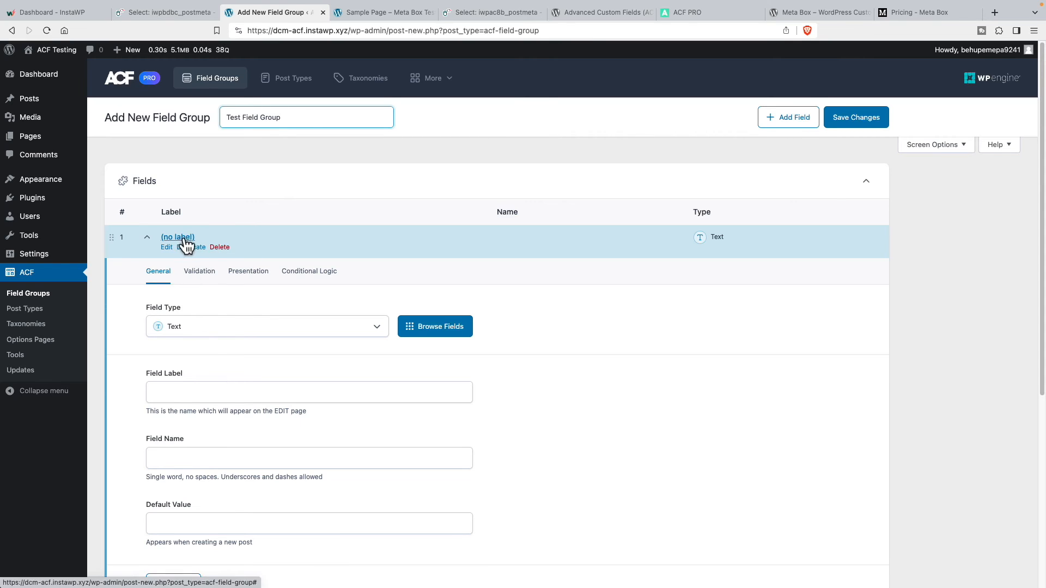
# - Label the group's text field "Test Field" with the name test_field, and review its validation, presentation and conditional logic options
pyautogui.click(182, 390)
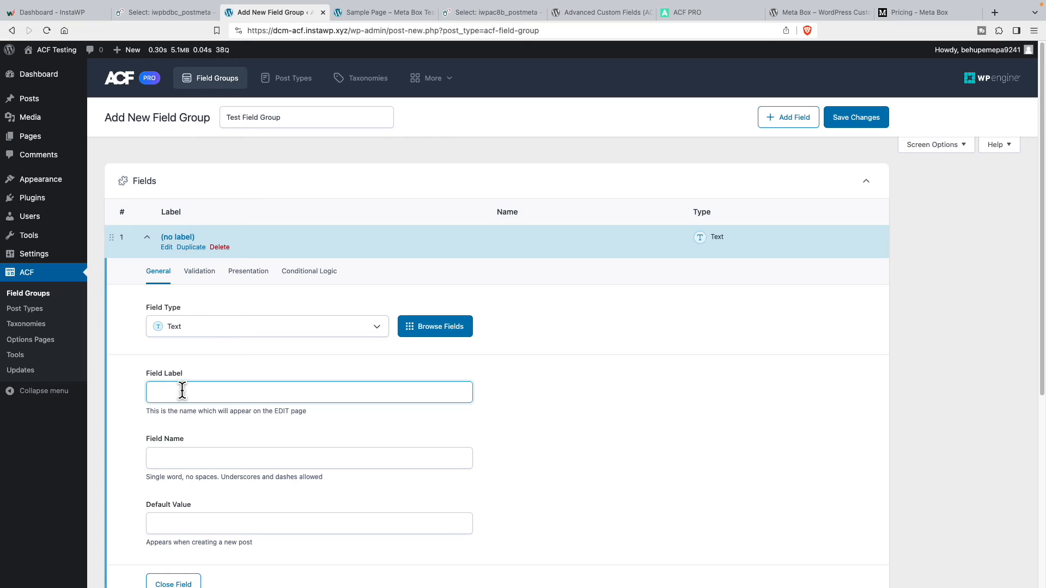
pyautogui.write('Test Field')
pyautogui.click(221, 459)
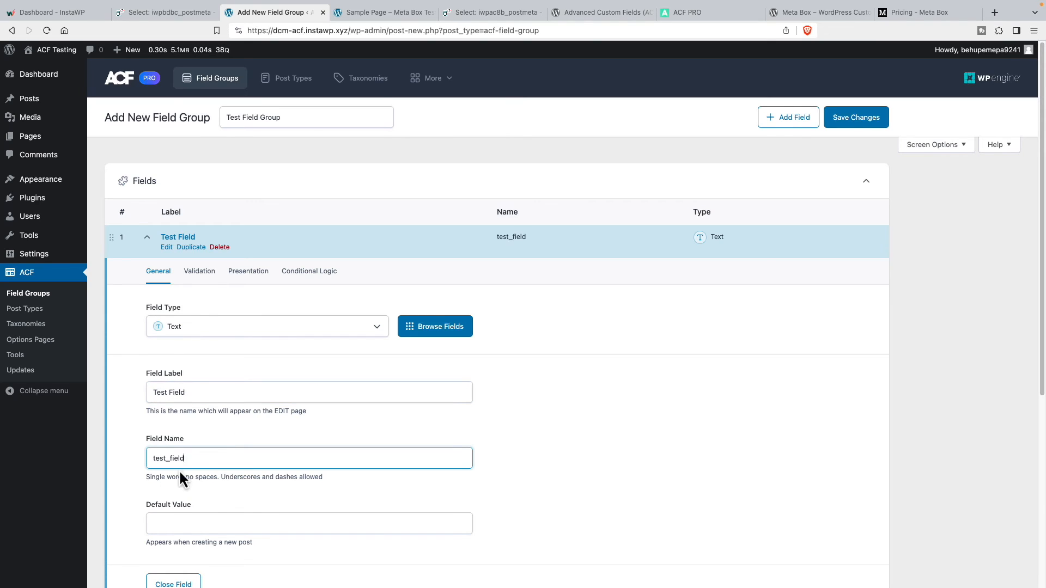
pyautogui.scroll(-1, 130, 434)
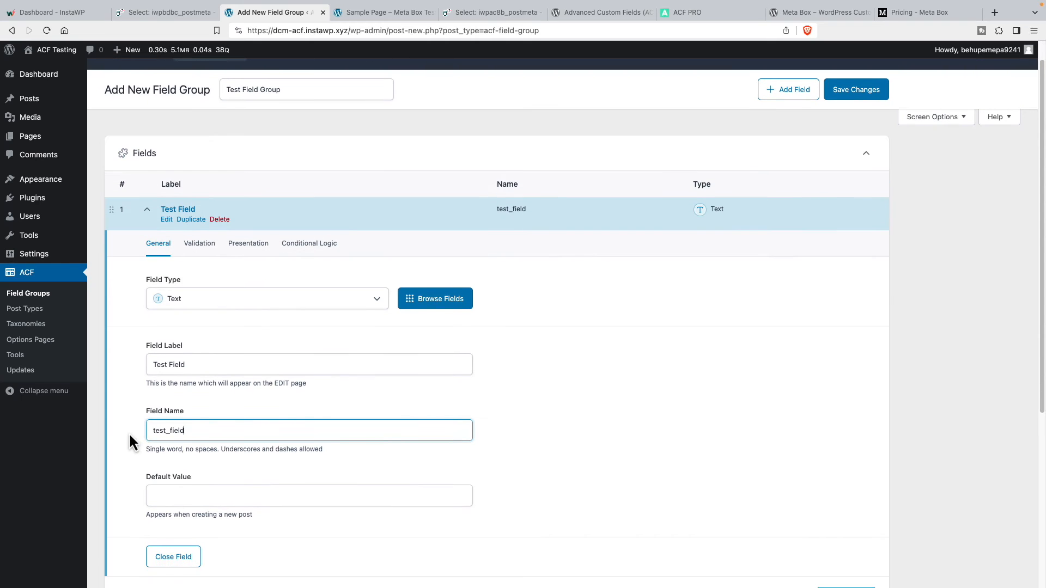
pyautogui.scroll(-2, 185, 491)
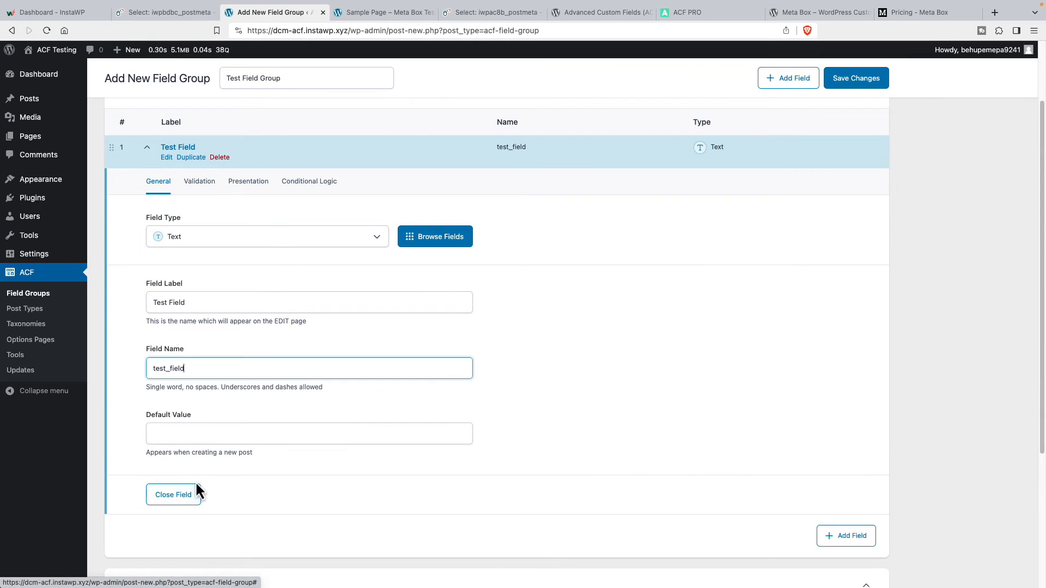
pyautogui.click(203, 182)
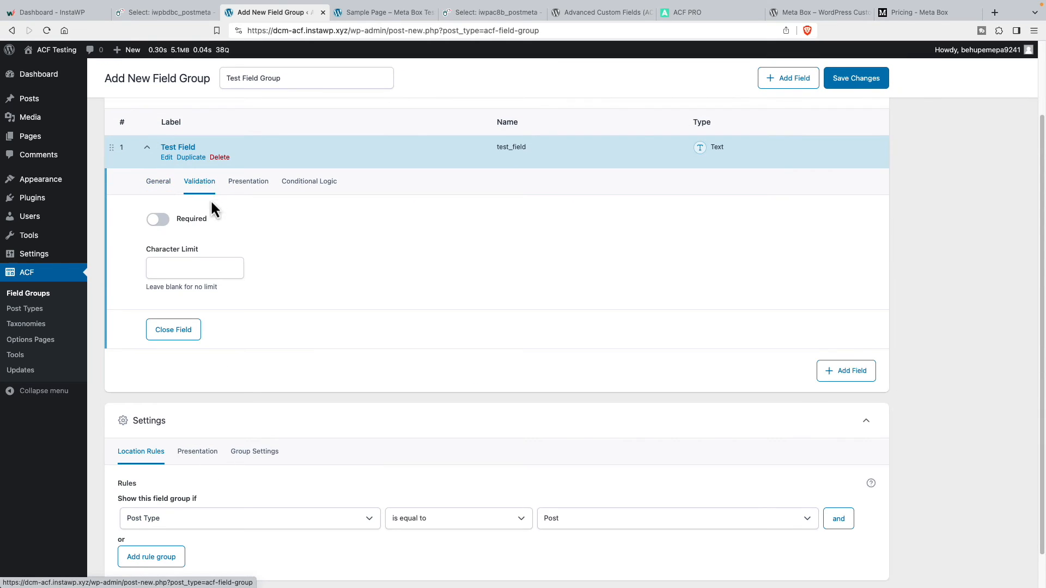
pyautogui.click(250, 185)
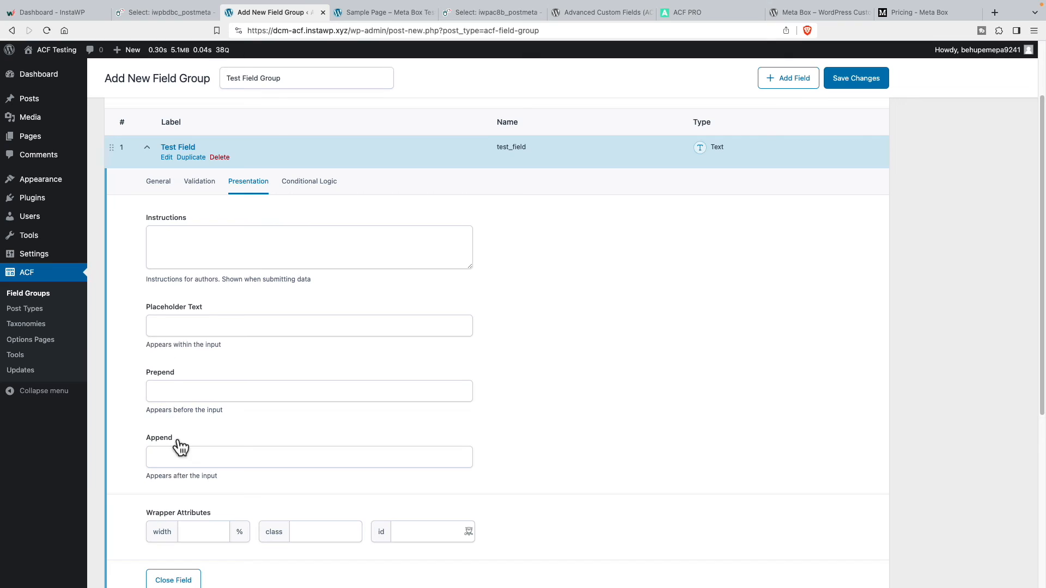
pyautogui.click(299, 183)
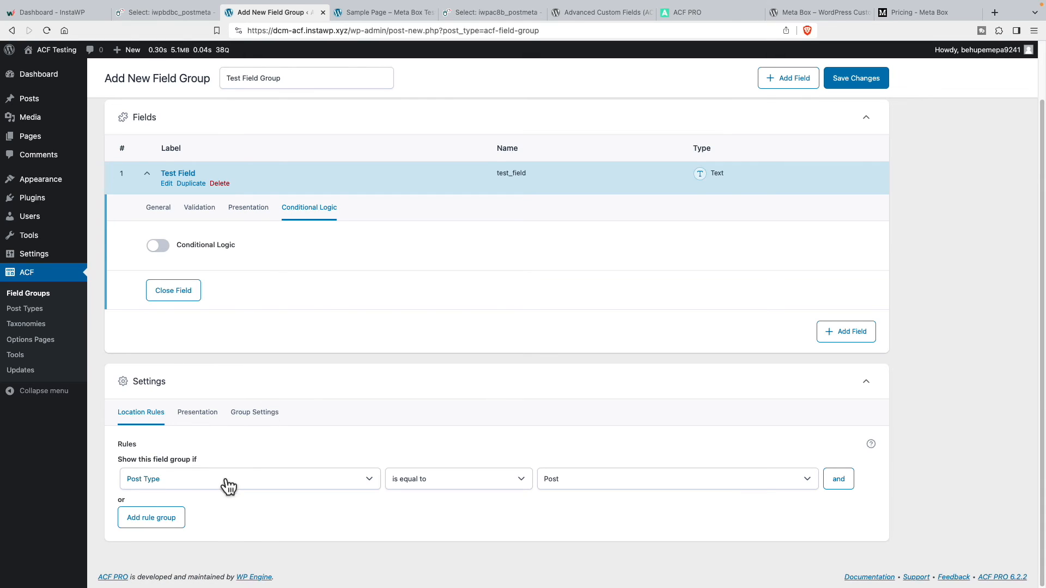
# - Set the location rule to show the field group when Post Type is equal to Page, and review the group's presentation options
pyautogui.click(565, 482)
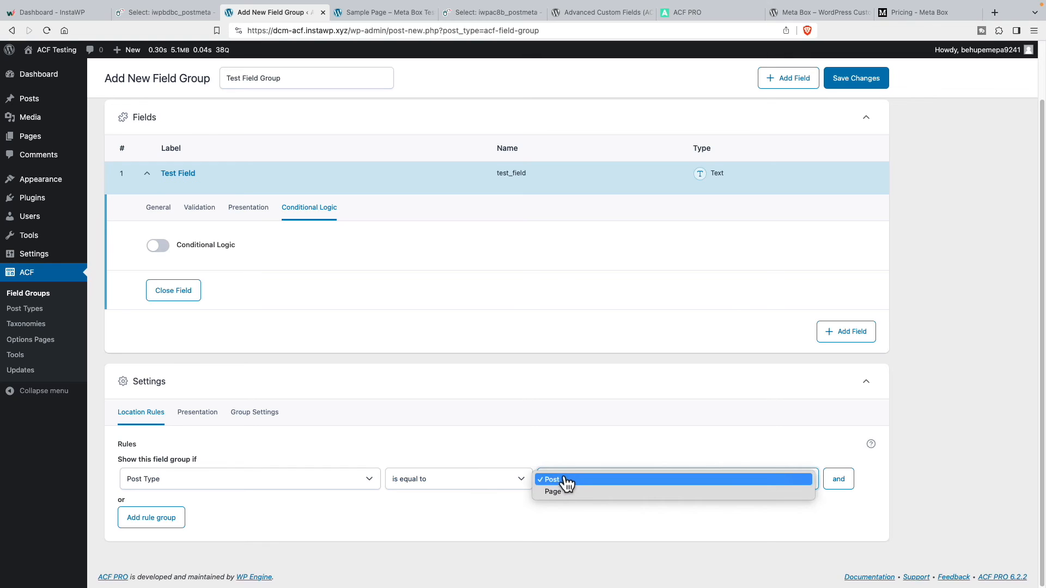
pyautogui.click(561, 493)
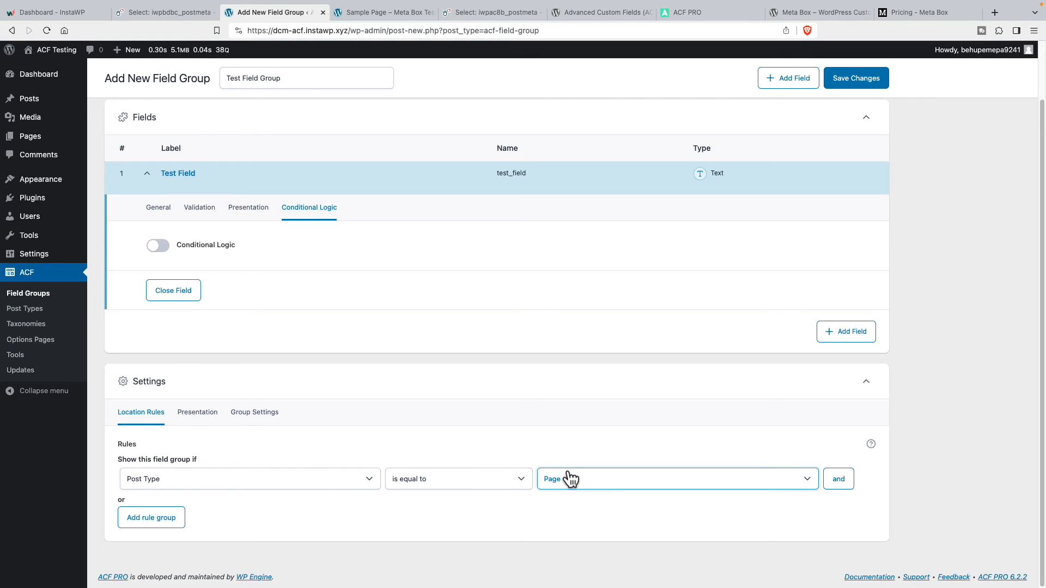
pyautogui.click(208, 415)
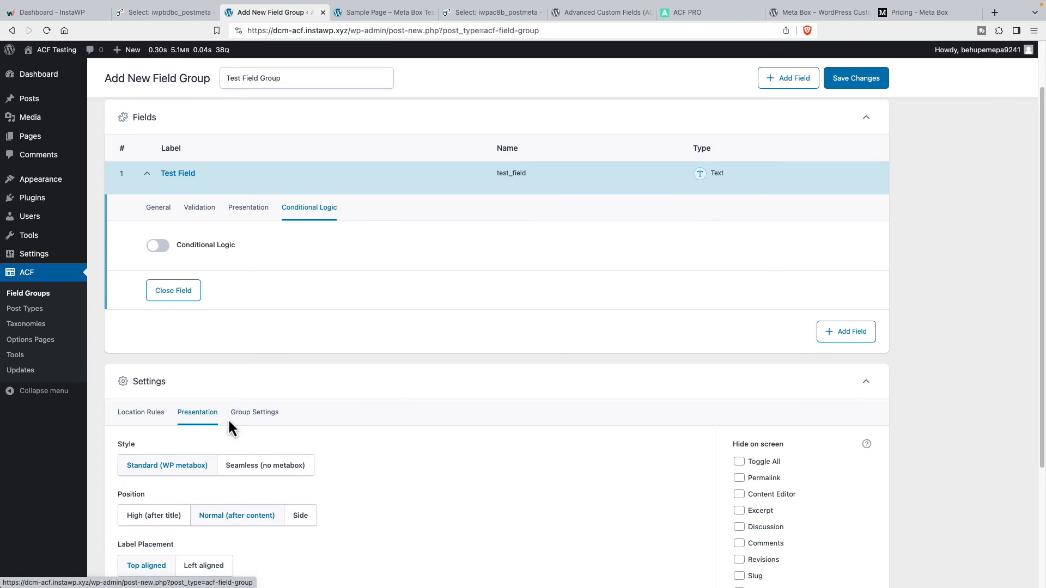
pyautogui.scroll(-3, 327, 436)
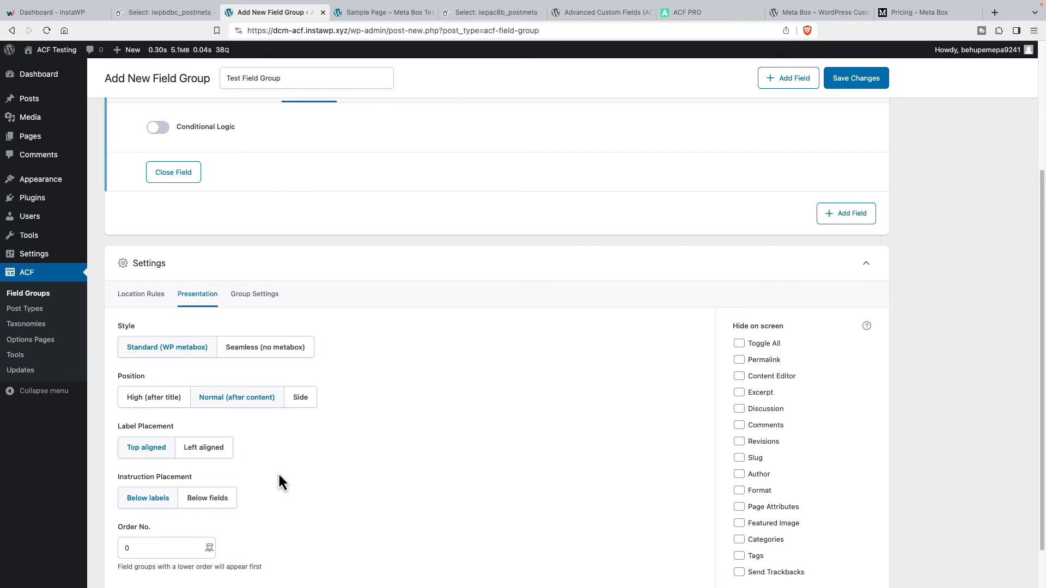
pyautogui.scroll(-2, 278, 473)
pyautogui.scroll(1, 278, 472)
# - Enable Show in REST API for the field group and save it
pyautogui.click(270, 266)
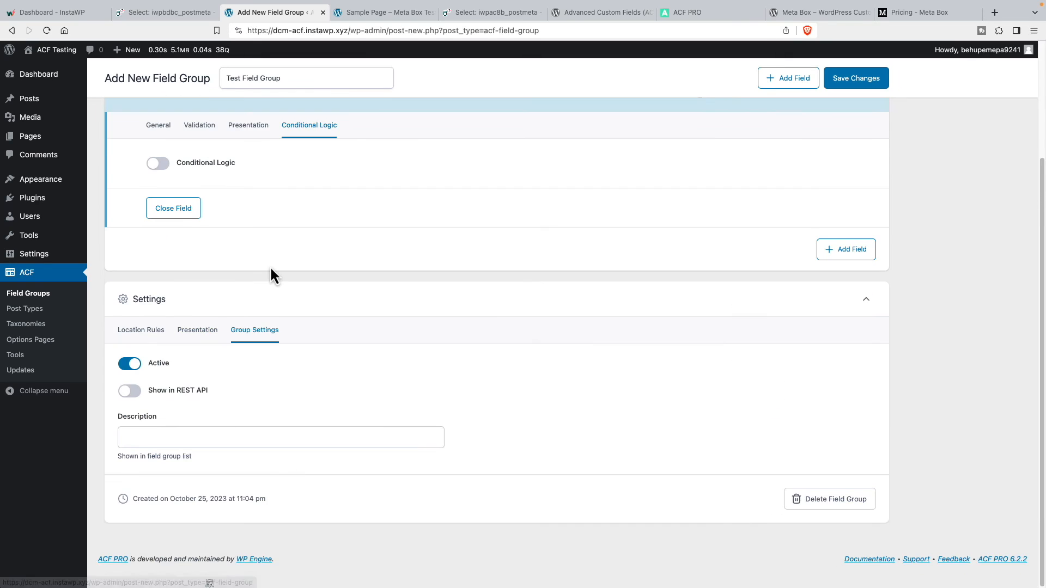
pyautogui.scroll(1, 199, 399)
pyautogui.click(141, 414)
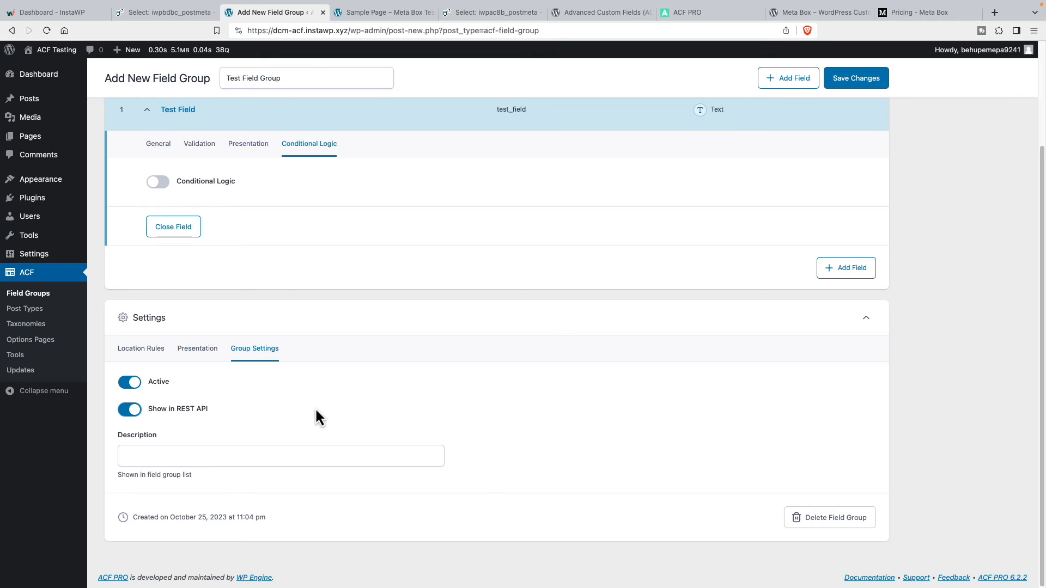
pyautogui.scroll(3, 386, 412)
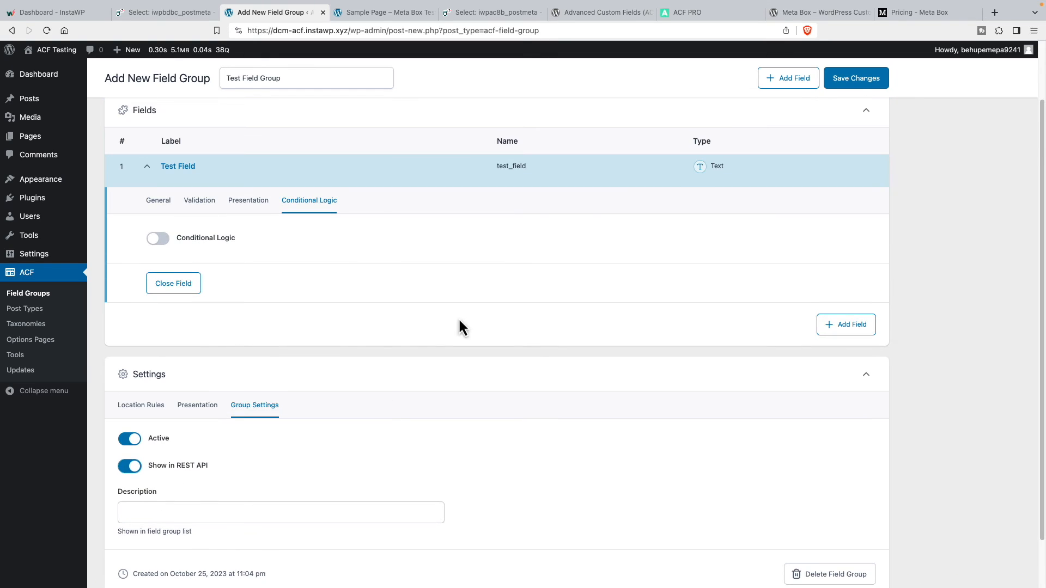
pyautogui.click(850, 81)
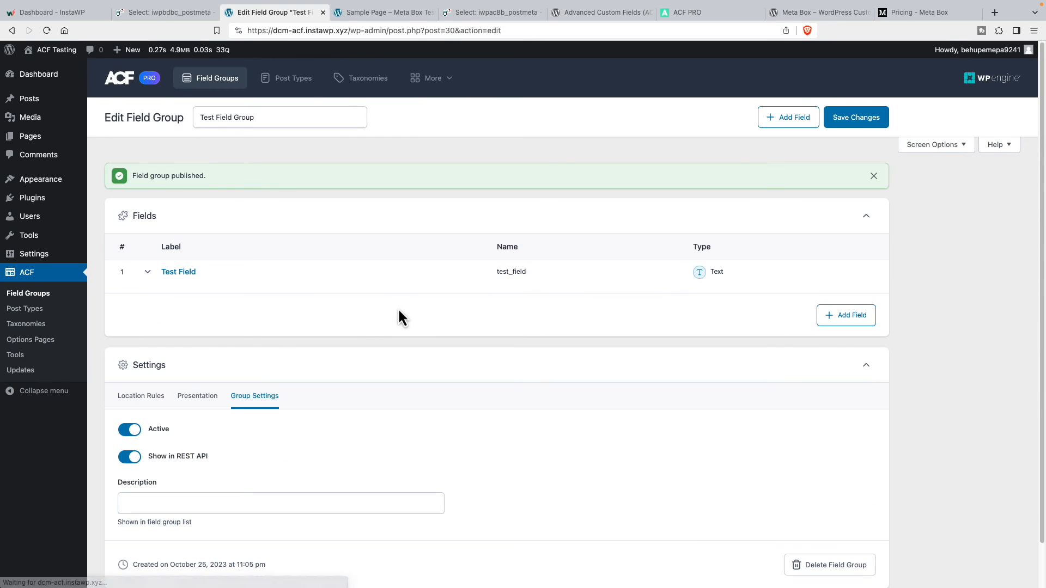
# - Open the ACF Testing site's Sample Page for editing and locate the Test Field below its content
pyautogui.moveTo(33, 143)
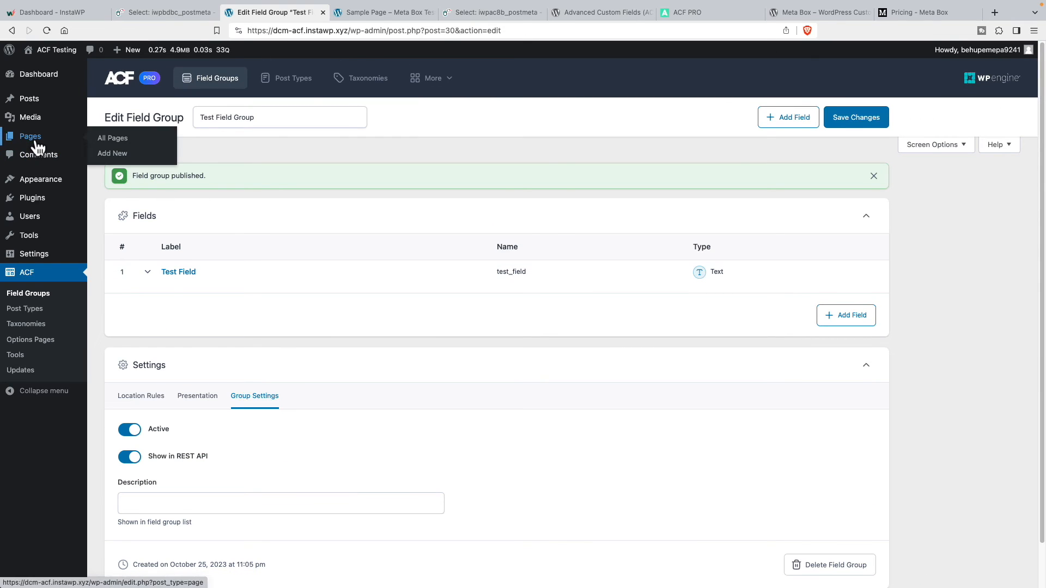
pyautogui.click(107, 136)
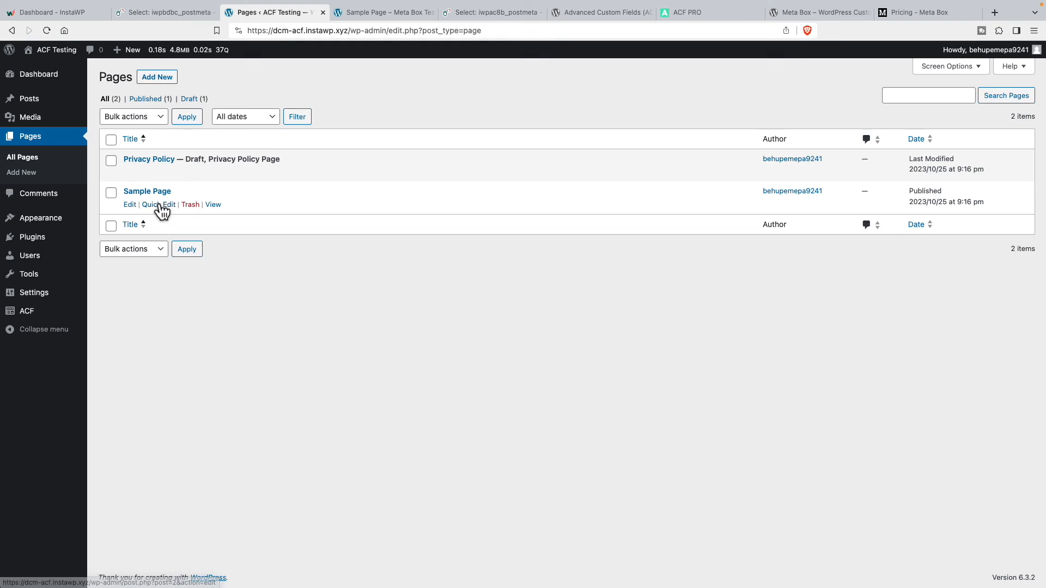
pyautogui.click(131, 206)
pyautogui.scroll(-3, 308, 353)
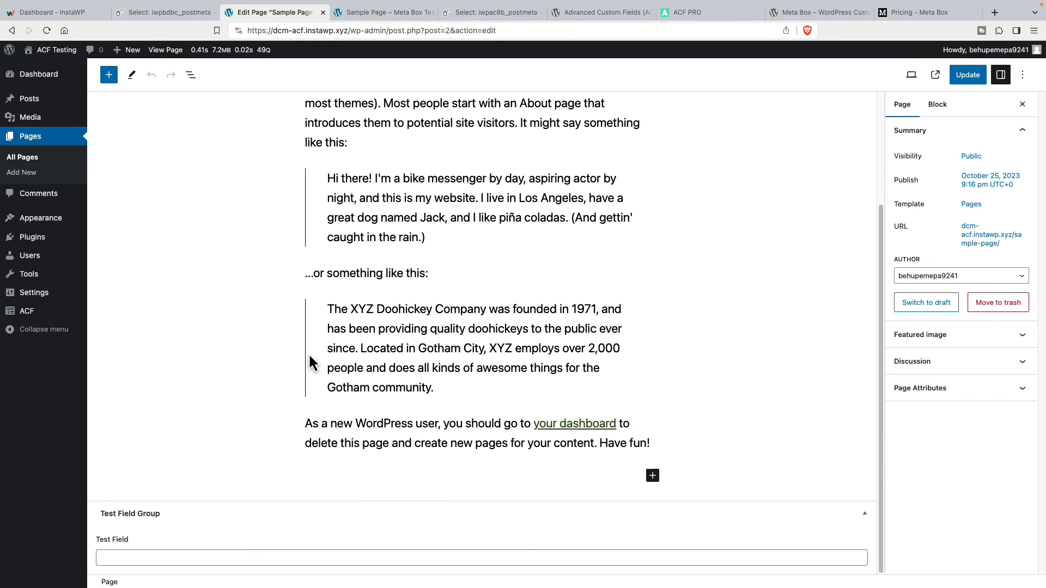
# - Save the Sample Page with "Wednesday" in its Test Field, and view the published page on the ACF Testing site
pyautogui.click(124, 556)
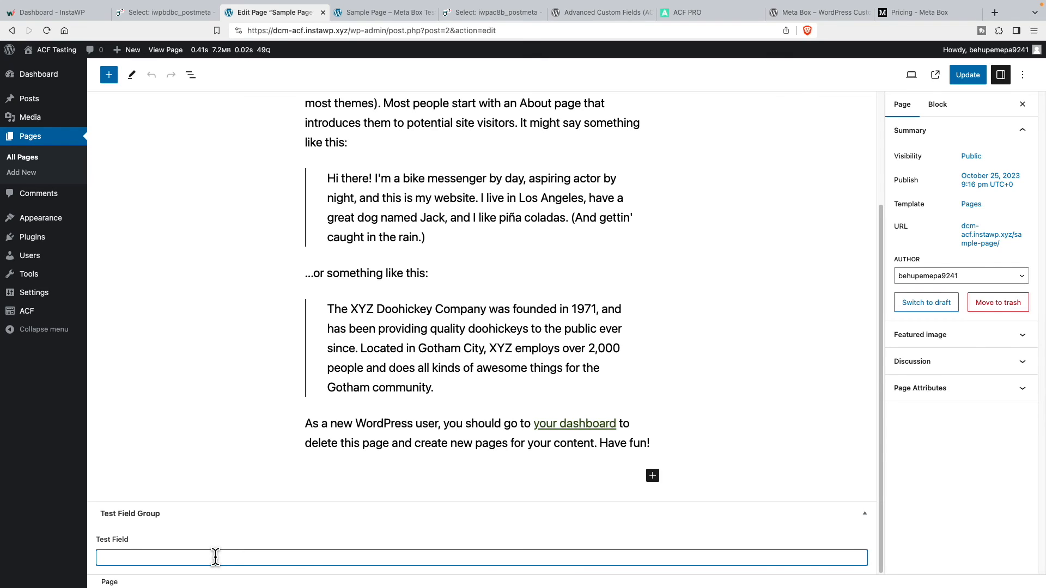
pyautogui.write('Wednesday')
pyautogui.click(968, 76)
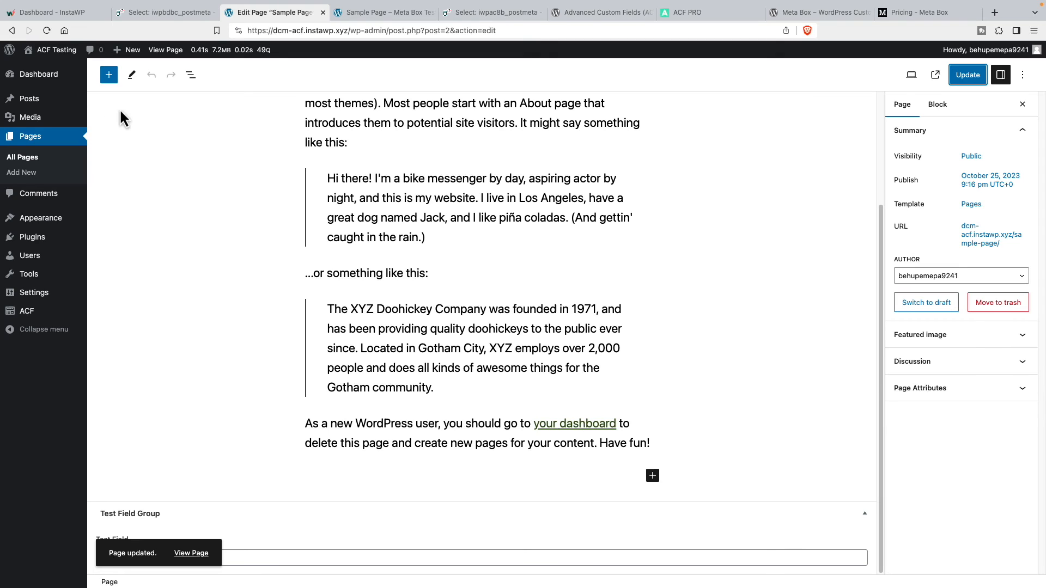
pyautogui.click(55, 51)
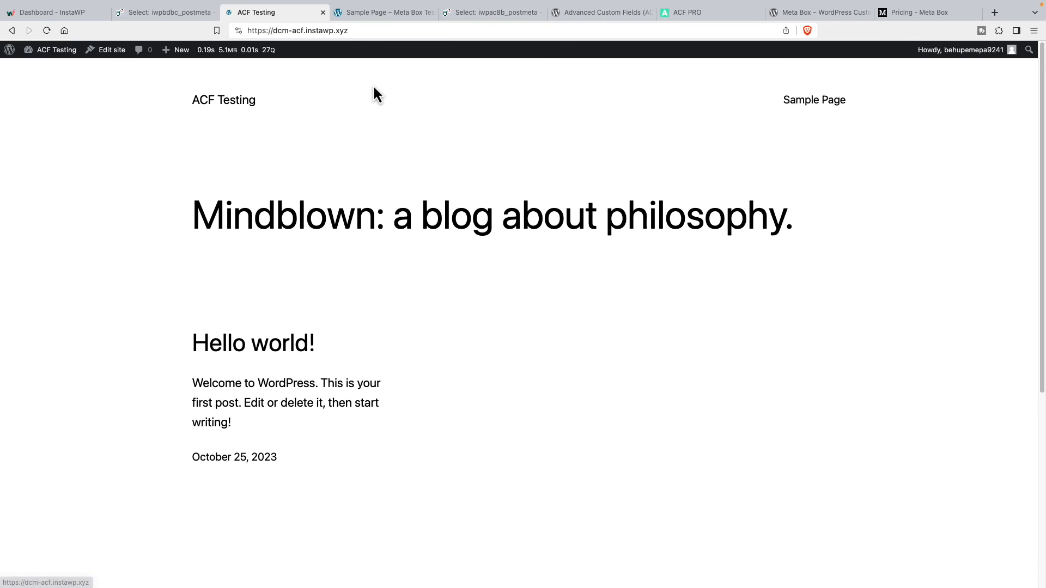
pyautogui.click(807, 106)
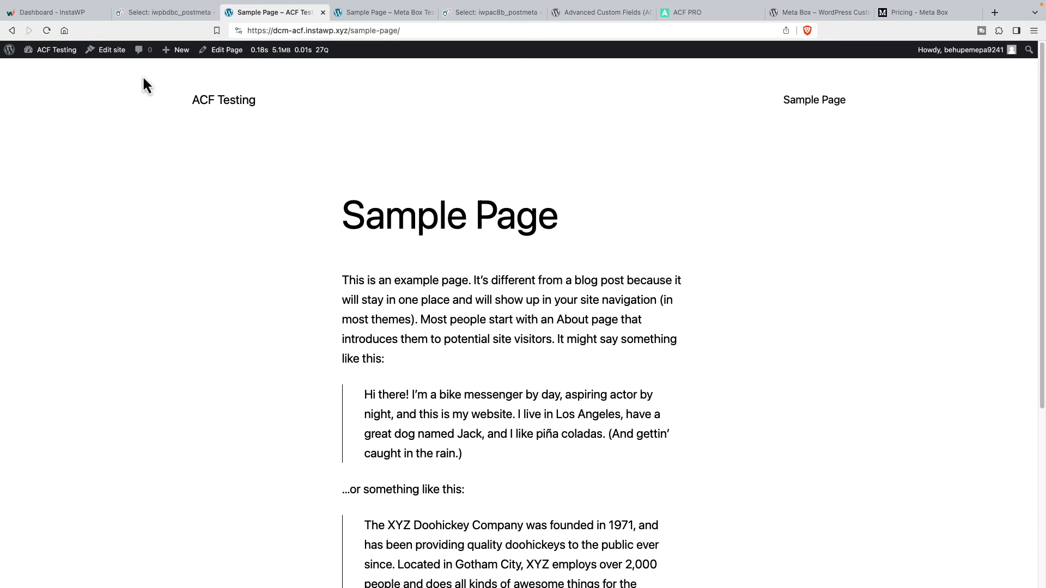
# - Reopen the Sample Page for editing and add a Shortcode block below its content containing [acf field="field_name" post_id="123"]
pyautogui.click(227, 51)
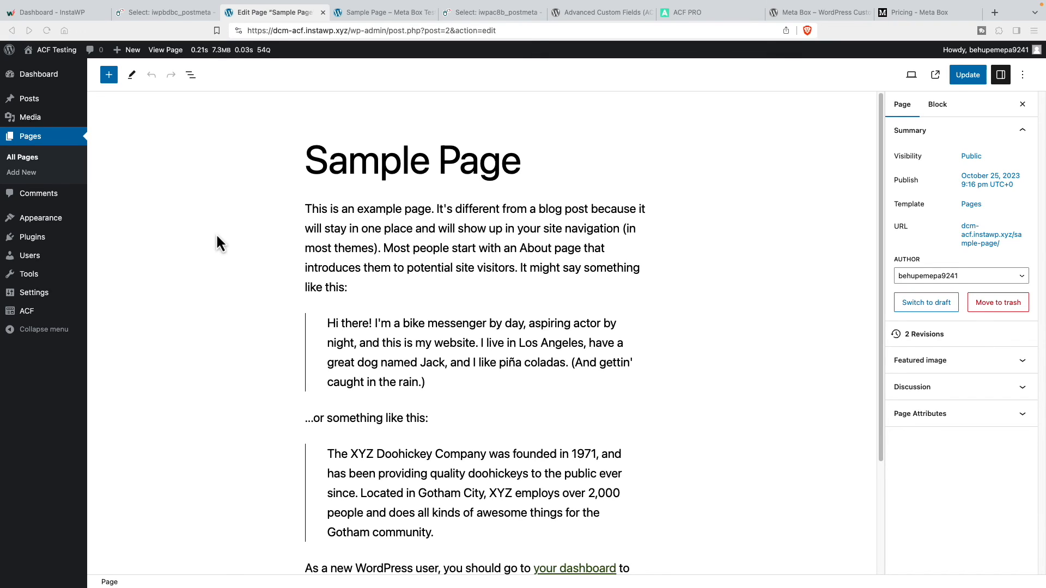
pyautogui.scroll(-1, 217, 236)
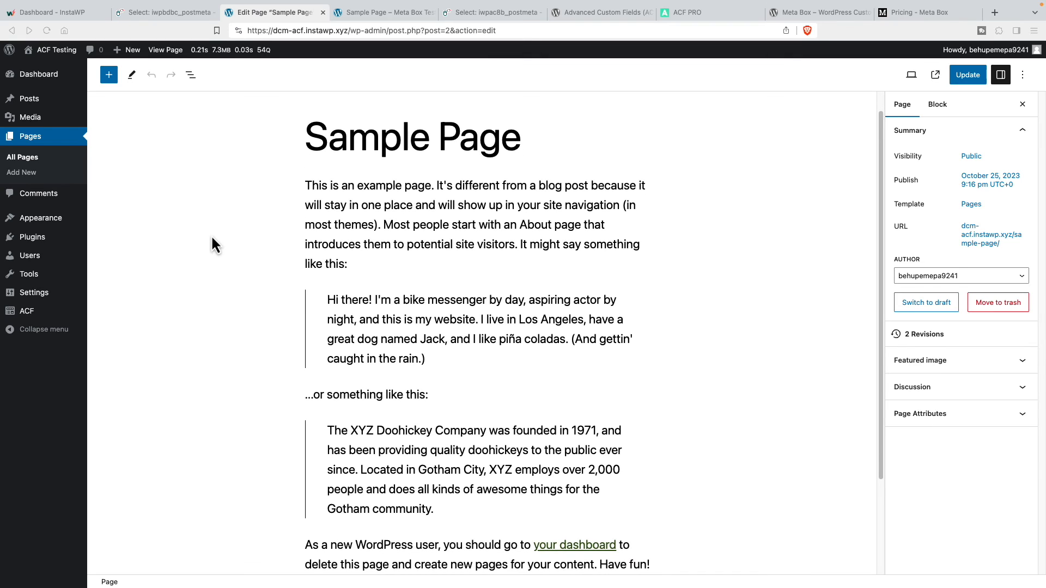
pyautogui.scroll(-5, 213, 237)
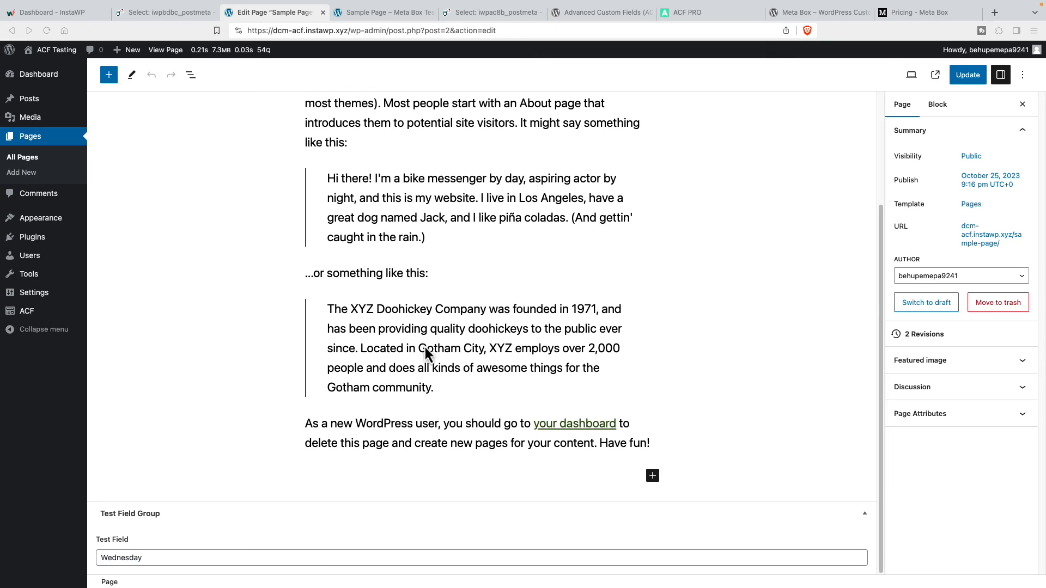
pyautogui.click(652, 476)
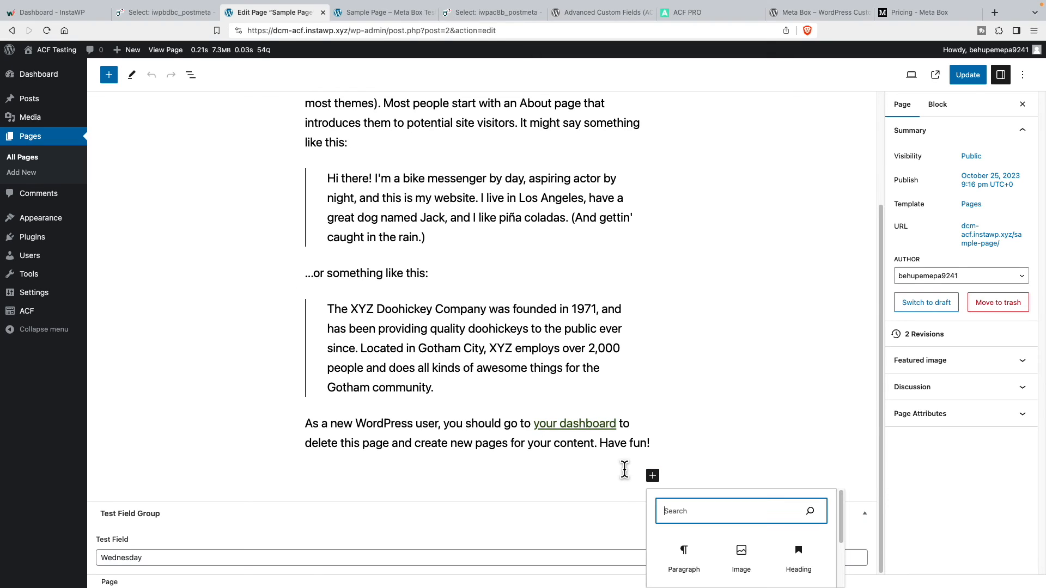
pyautogui.write('short')
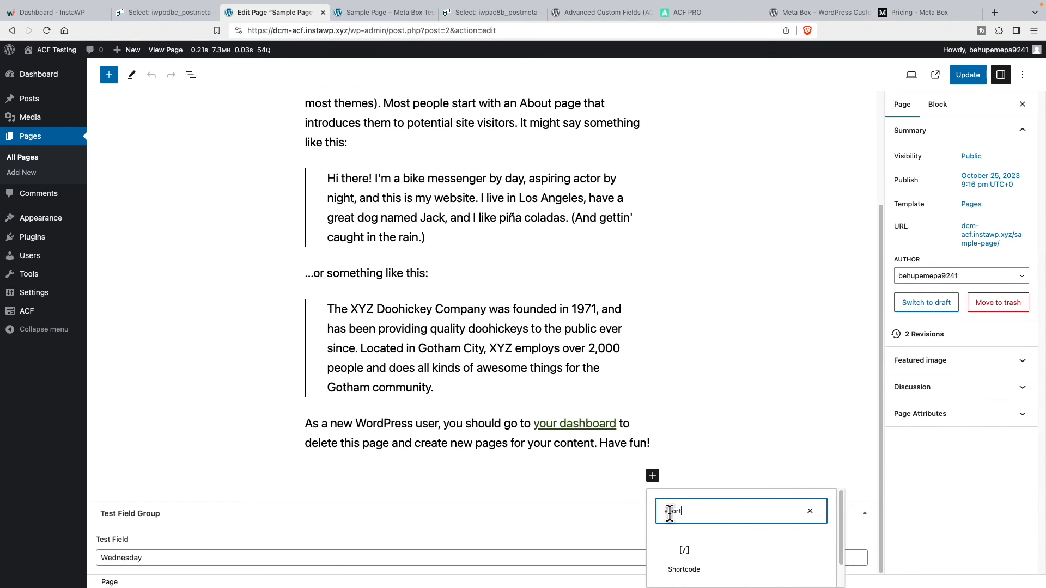
pyautogui.click(676, 497)
pyautogui.write('[acf field="field_name" post_id="123"]')
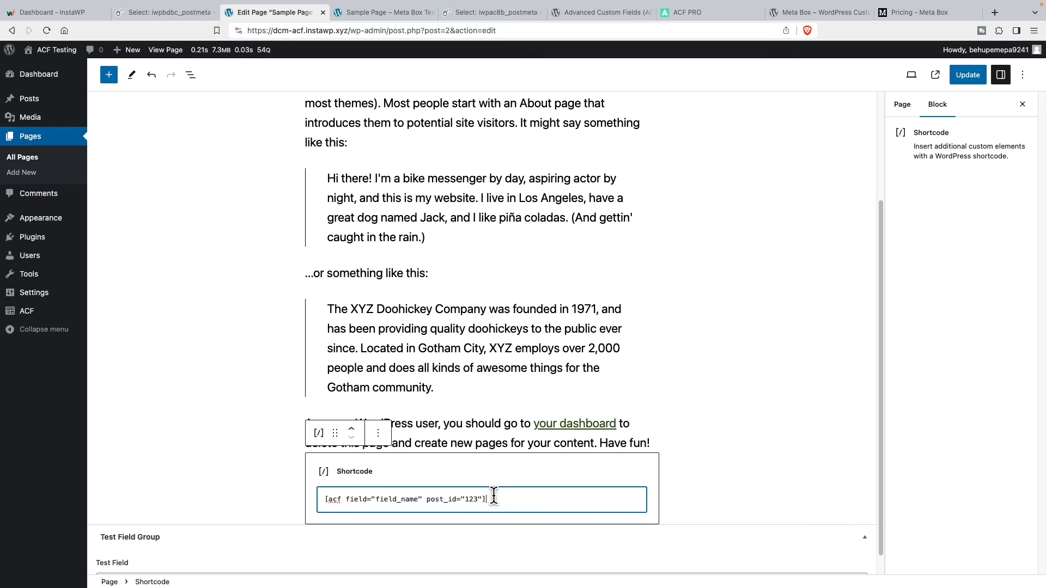
# - Change the shortcode to [acf field="test_field"], without a post_id attribute, and update the page
pyautogui.moveTo(424, 499); pyautogui.dragTo(483, 499)
pyautogui.press('BackSpace')
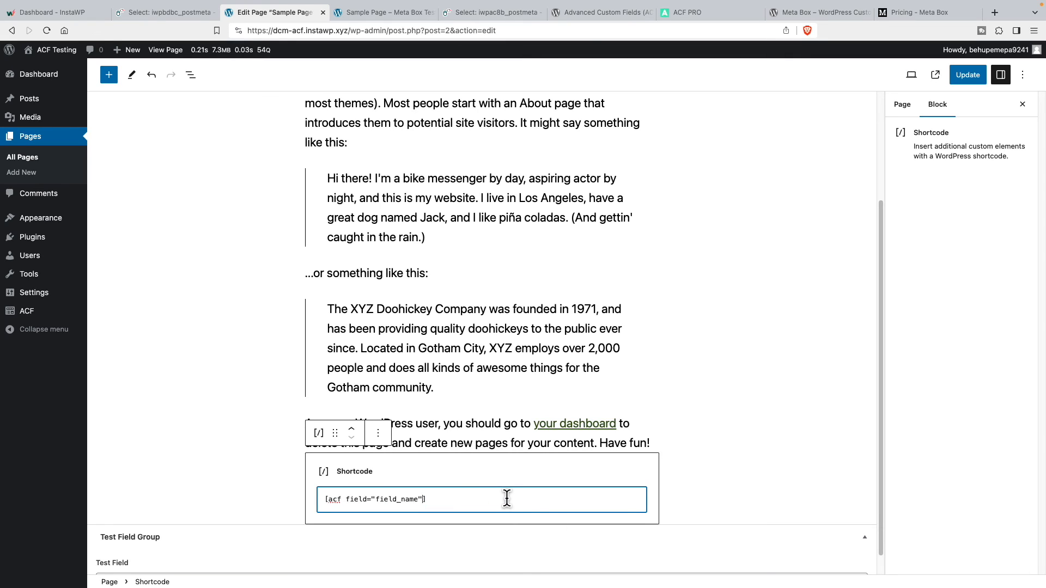
pyautogui.moveTo(376, 499); pyautogui.dragTo(418, 499)
pyautogui.write('test')
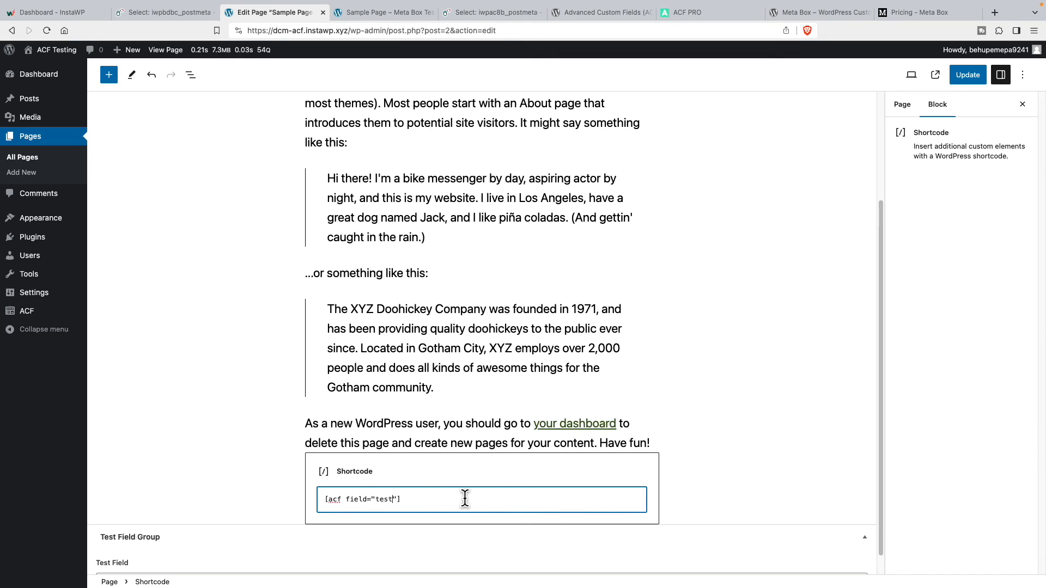
pyautogui.write('_field')
pyautogui.click(969, 76)
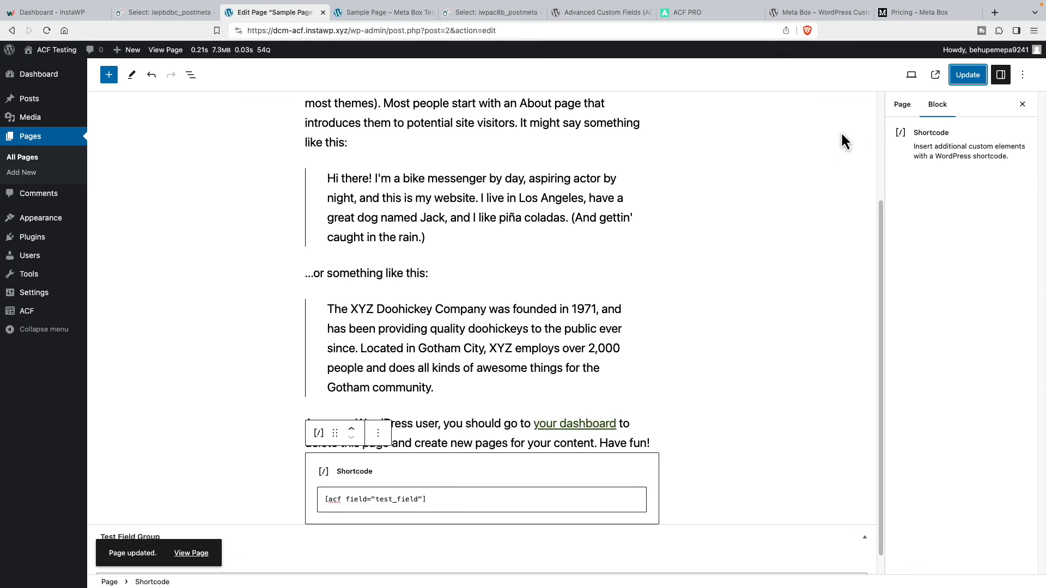
# - View the published Sample Page on the ACF Testing site and check the shortcode's output below the content
pyautogui.click(41, 66)
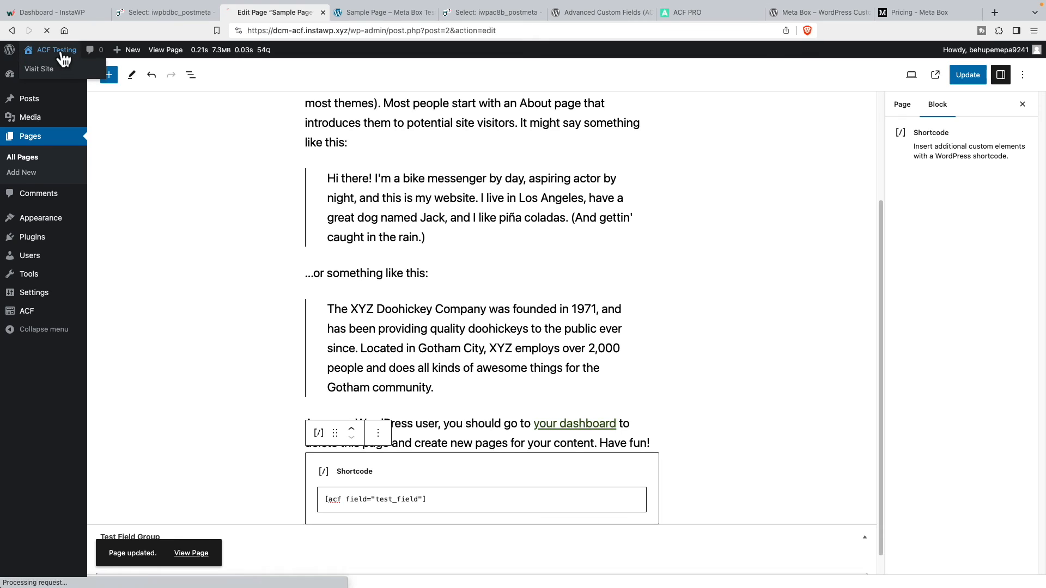
pyautogui.click(809, 104)
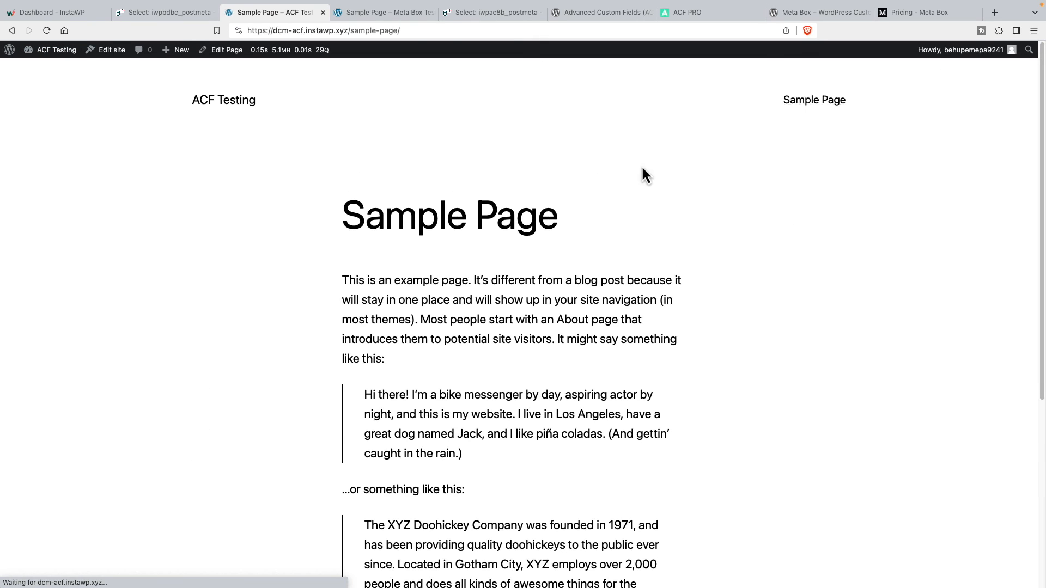
pyautogui.scroll(-5, 495, 281)
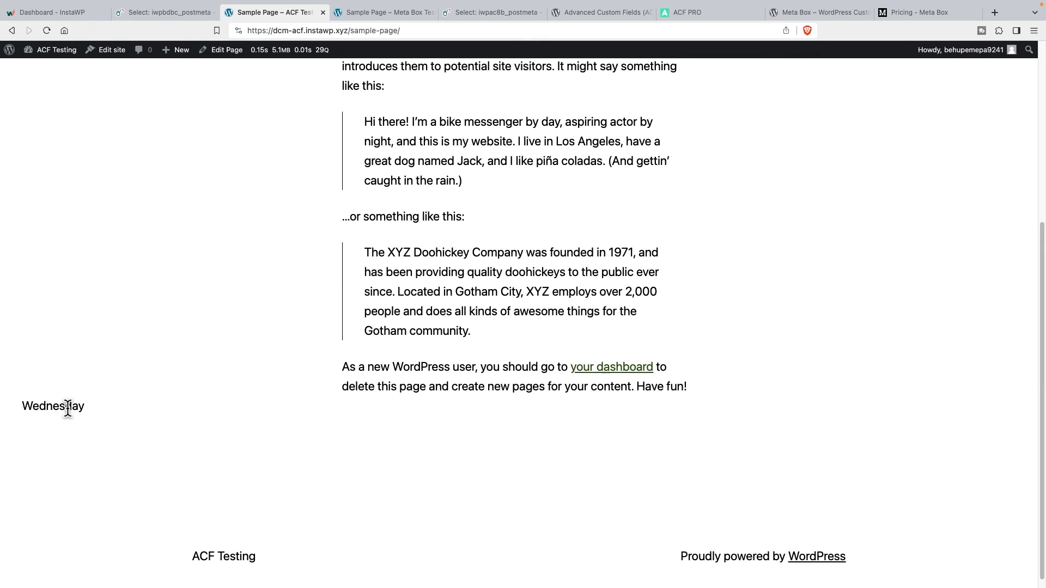
pyautogui.scroll(5, 159, 361)
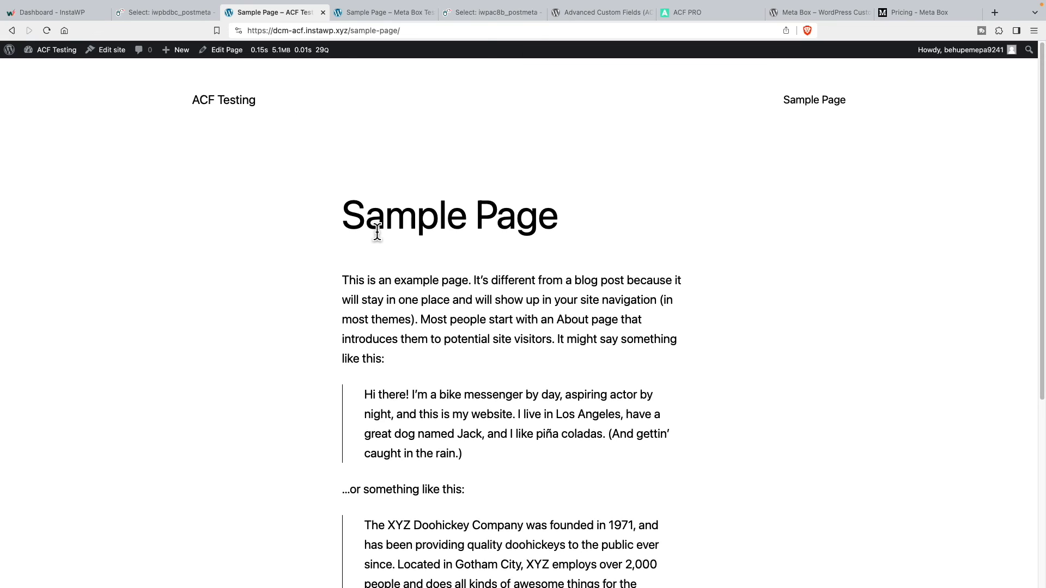
# - Switch to the Meta Box Testing site's dashboard and start a new Meta Box field group titled "Test Fields"
pyautogui.click(381, 14)
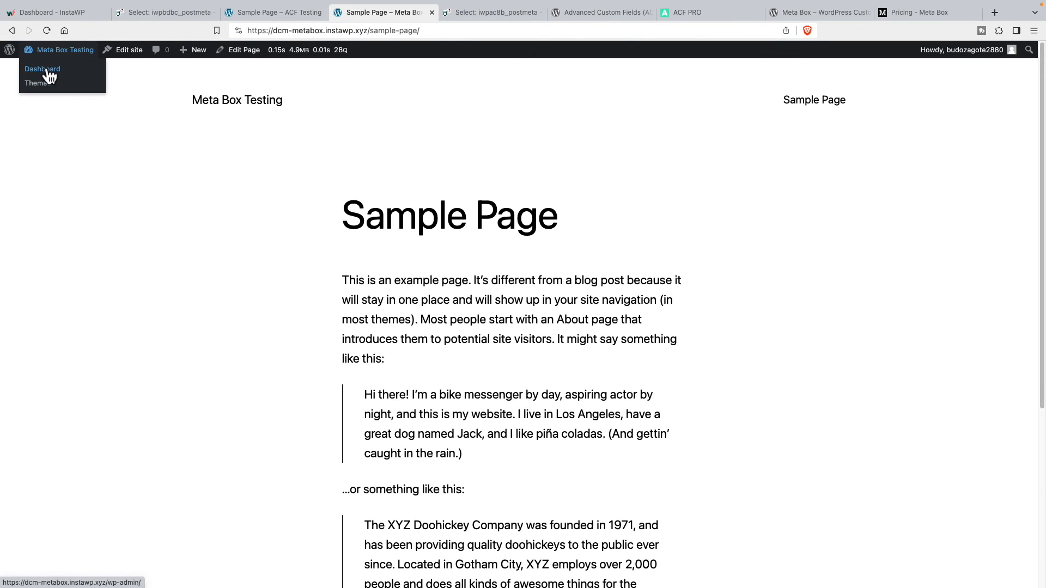
pyautogui.click(47, 75)
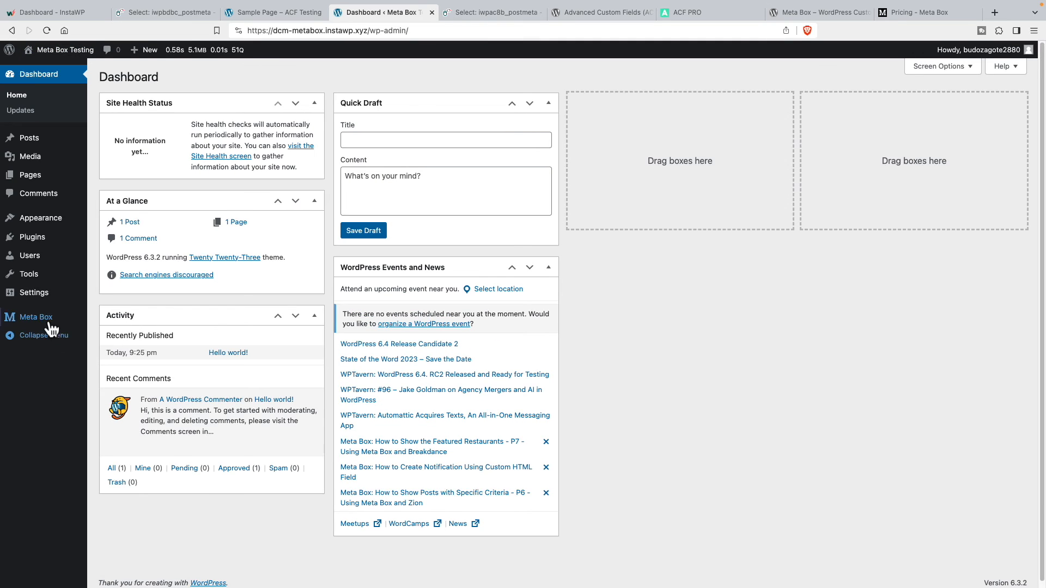
pyautogui.moveTo(72, 323)
pyautogui.click(116, 366)
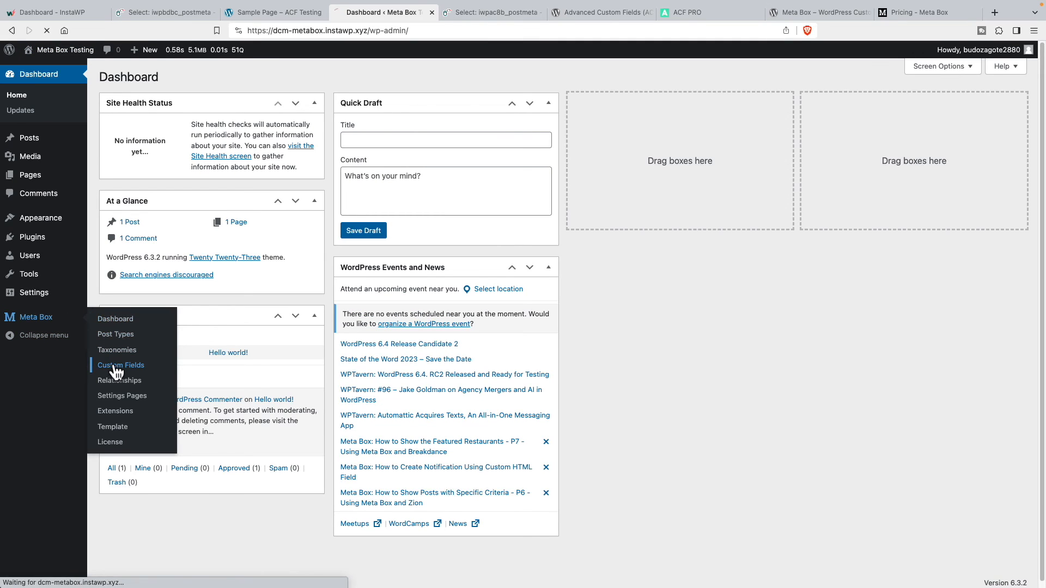
pyautogui.click(192, 79)
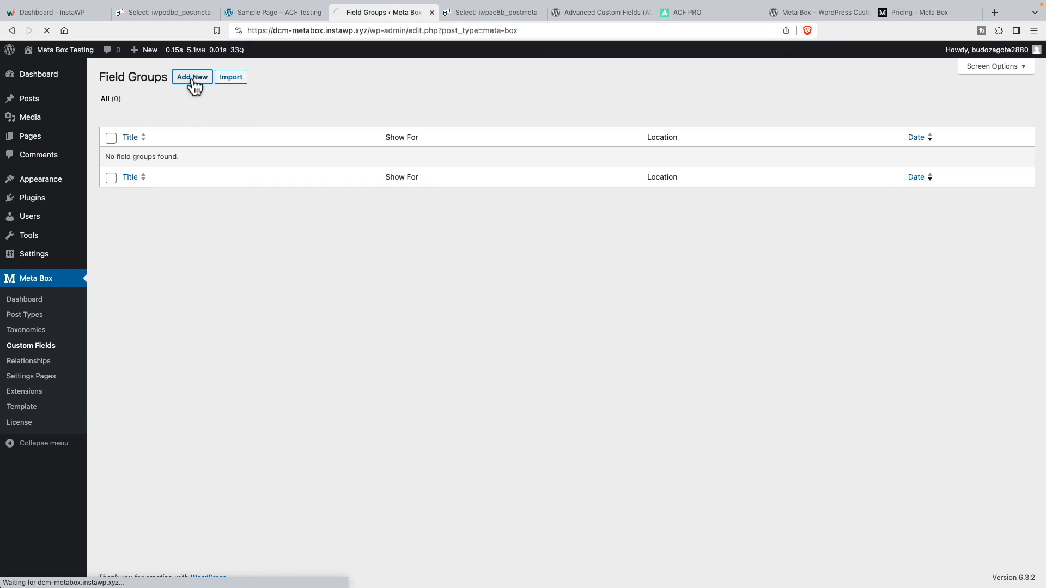
pyautogui.write('Test F')
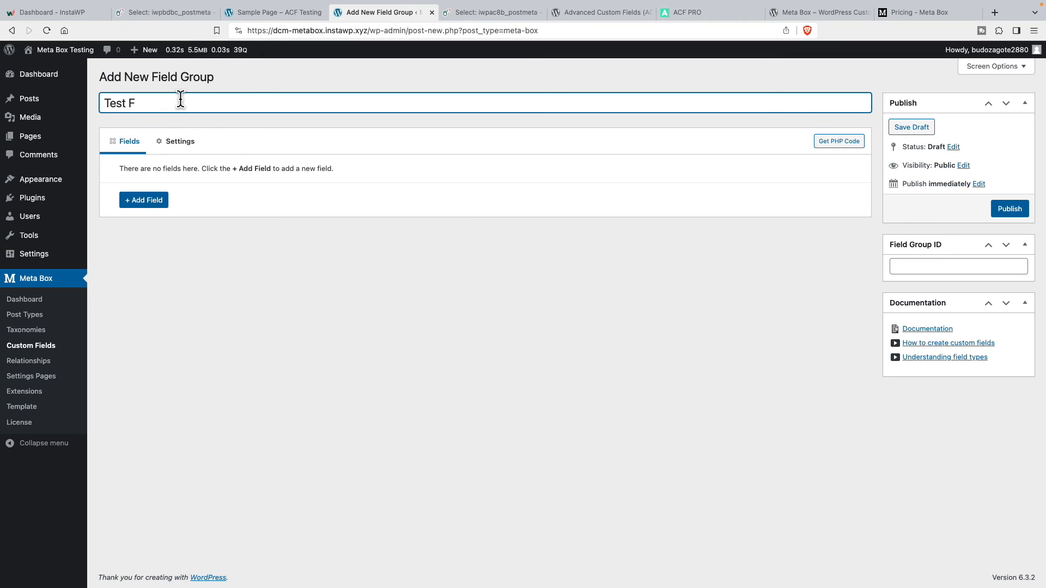
pyautogui.write('ields')
# - Add a Text field labelled "Test Field" with the ID test_field to the group, and review its general options
pyautogui.click(167, 199)
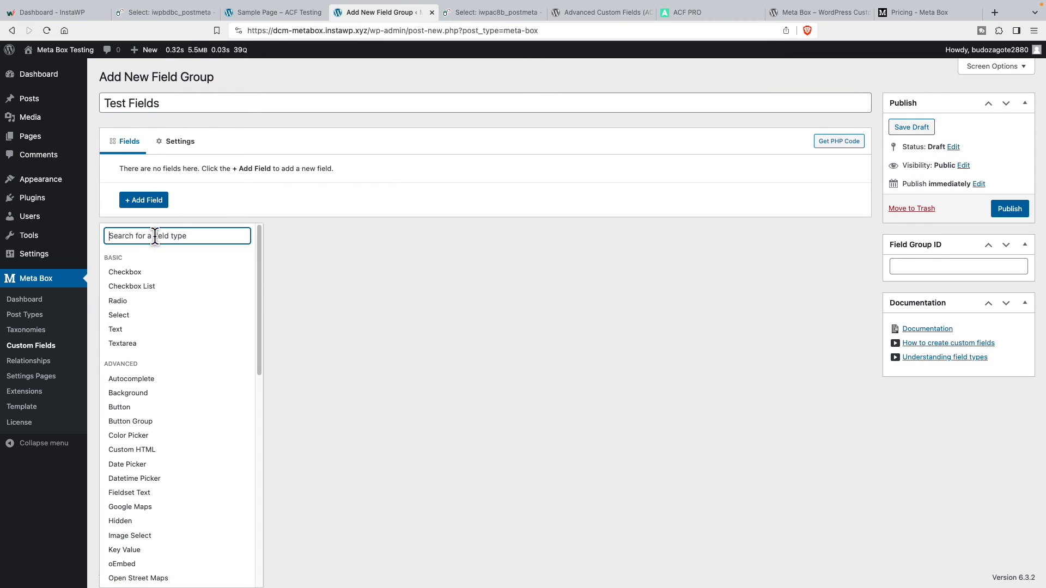
pyautogui.click(117, 330)
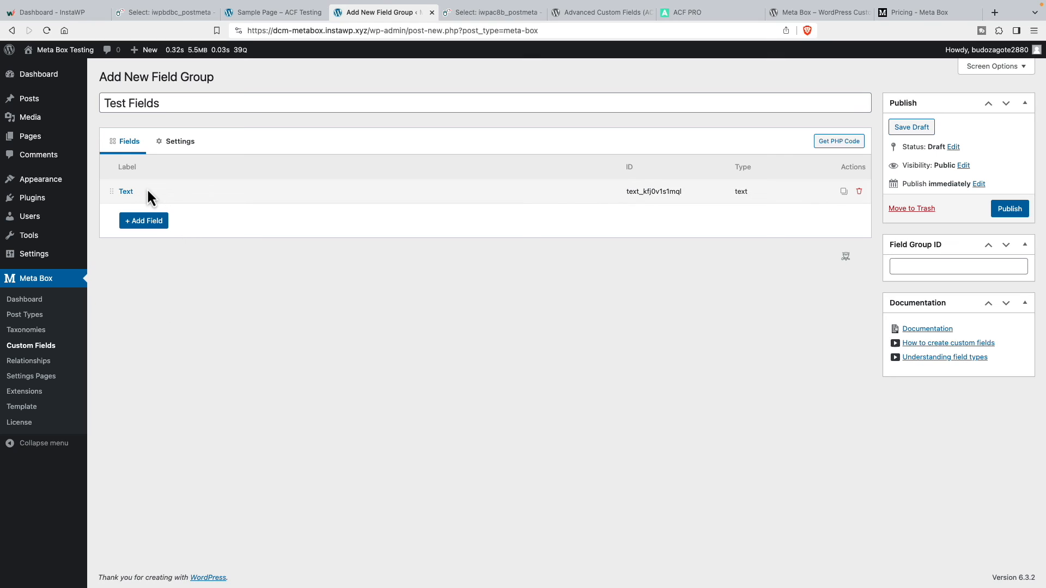
pyautogui.click(182, 192)
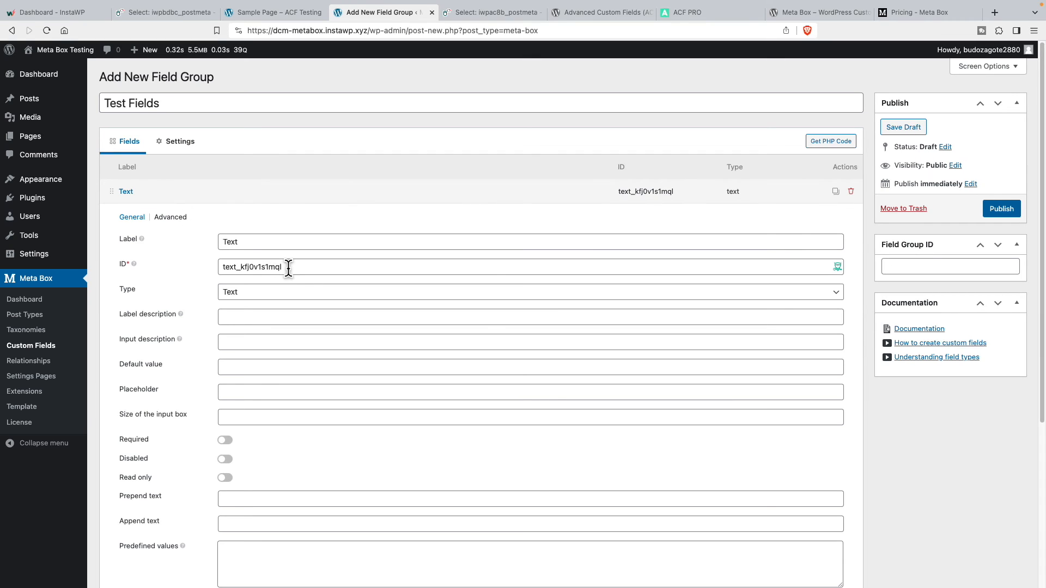
pyautogui.doubleClick(247, 242)
pyautogui.write('Test ')
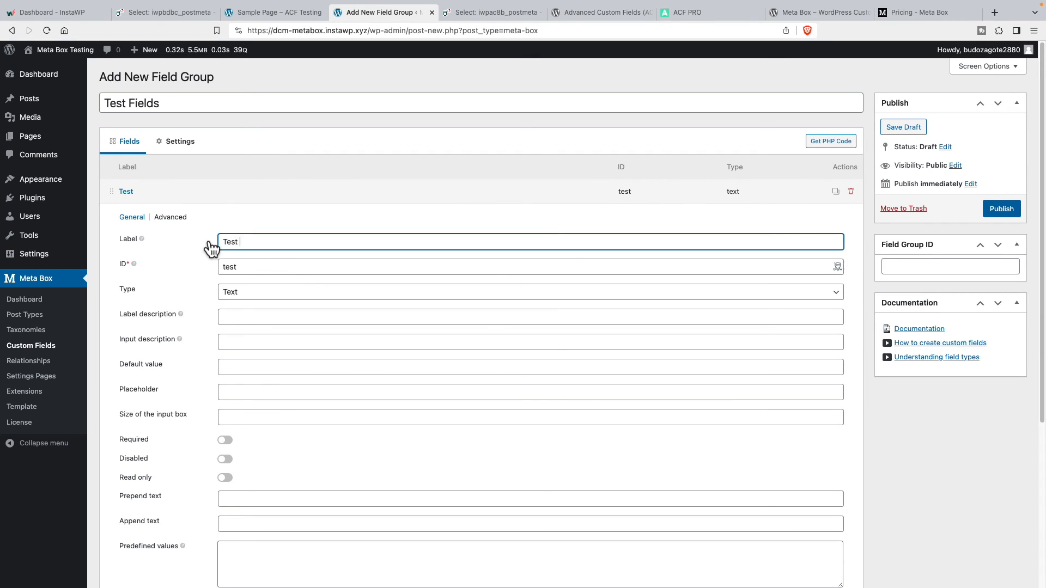
pyautogui.write('Field')
pyautogui.click(299, 266)
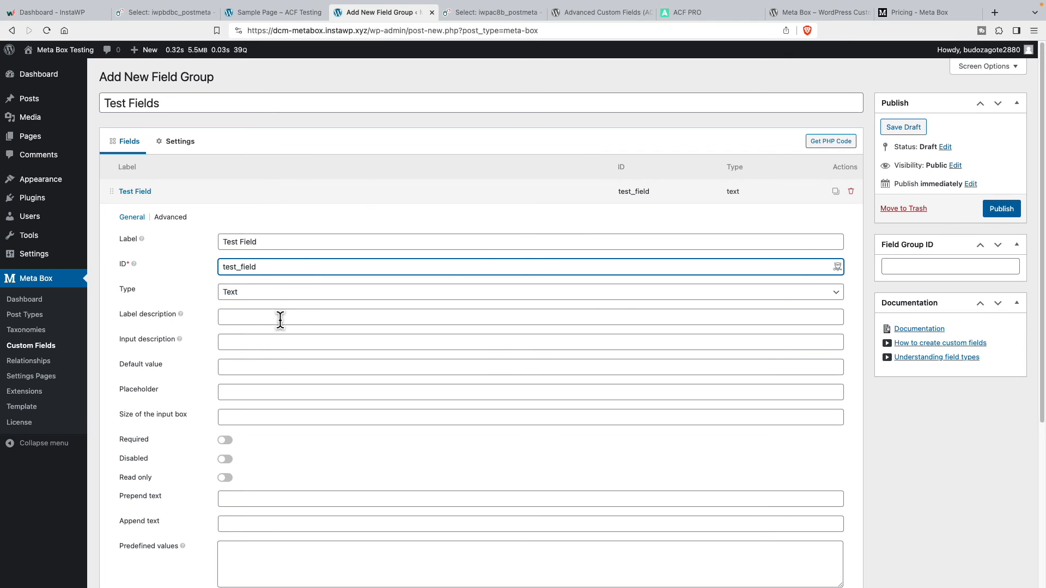
pyautogui.scroll(-1, 281, 322)
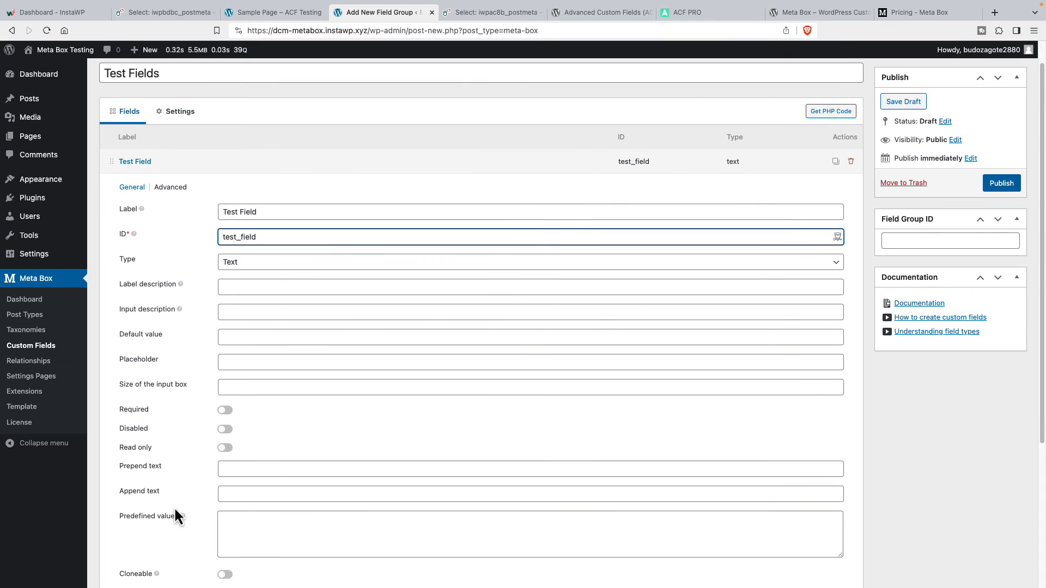
pyautogui.scroll(-3, 202, 374)
pyautogui.scroll(-3, 197, 369)
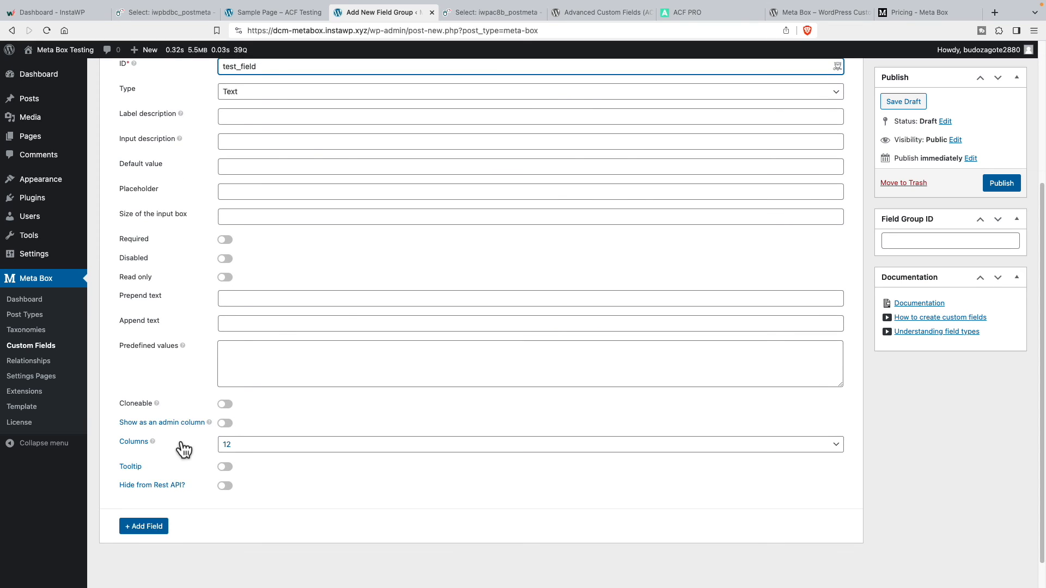
pyautogui.scroll(6, 183, 446)
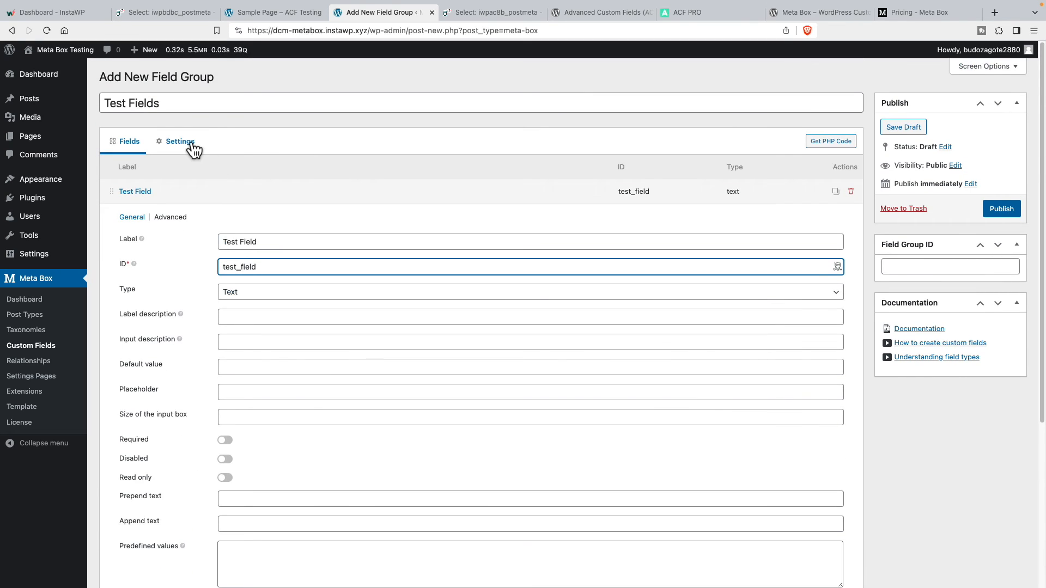
# - Set the field group's location to the post type Page instead of Post, and publish the group
pyautogui.click(192, 145)
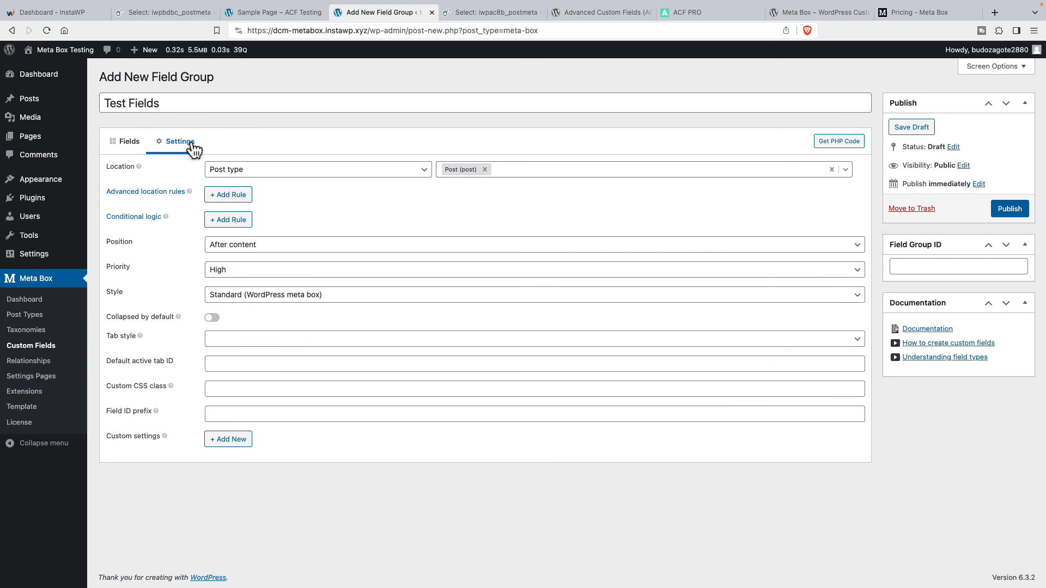
pyautogui.click(485, 169)
pyautogui.click(489, 170)
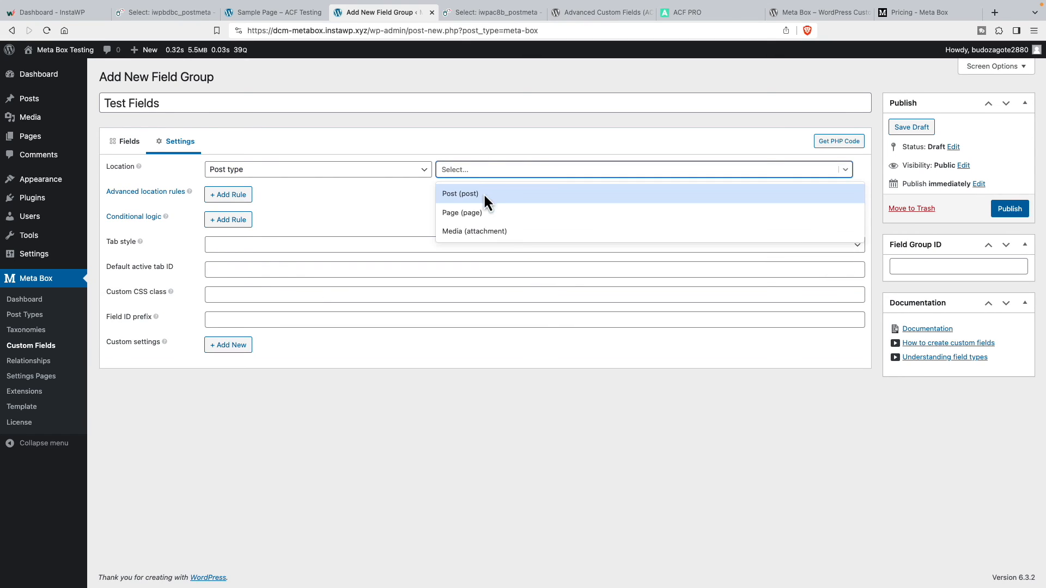
pyautogui.click(476, 214)
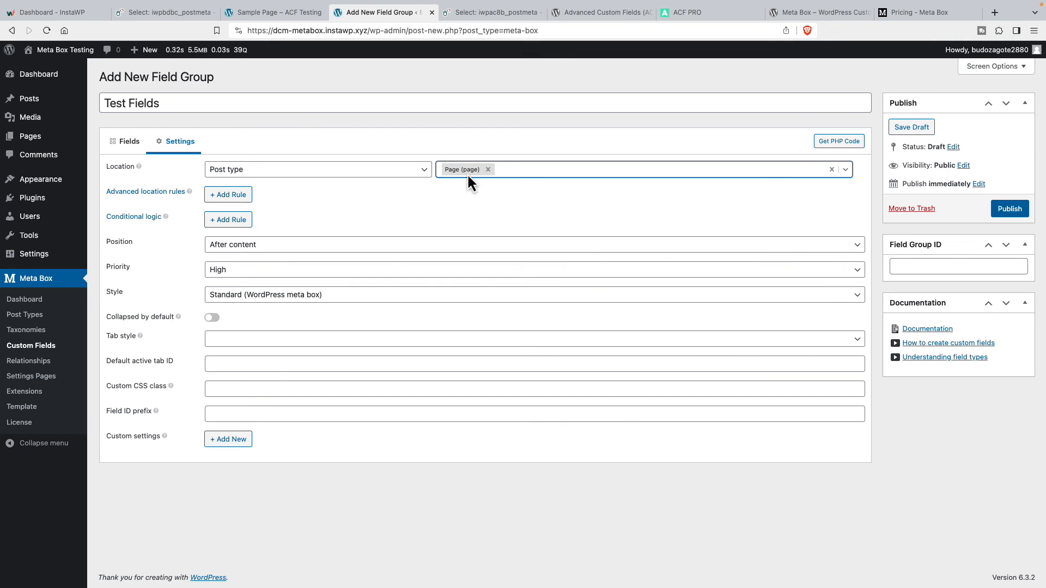
pyautogui.click(1004, 210)
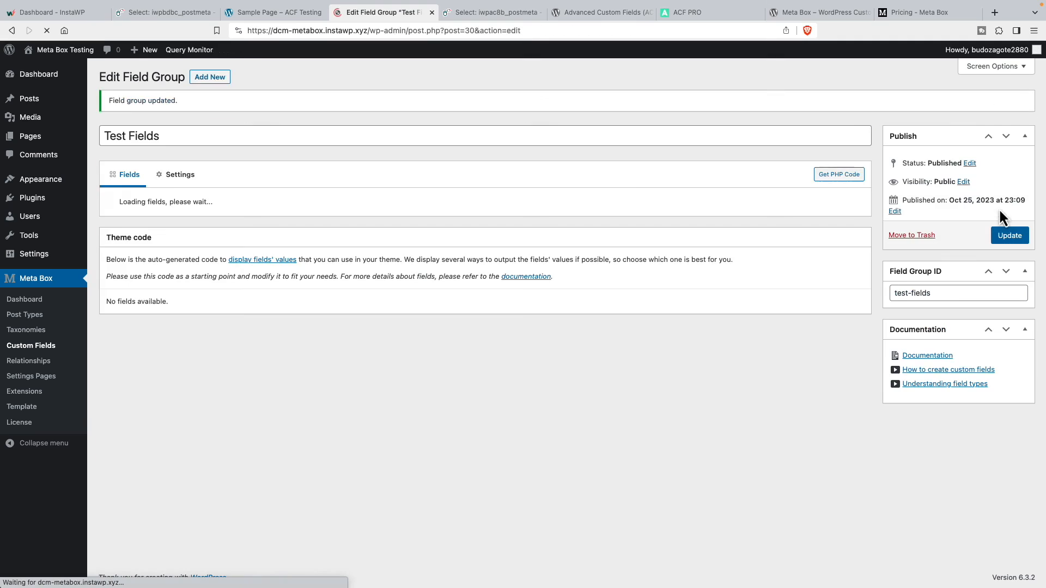
# - Open the Meta Box Testing site's Sample Page for editing, set Test Field to "Wednesday", and update the page
pyautogui.click(34, 137)
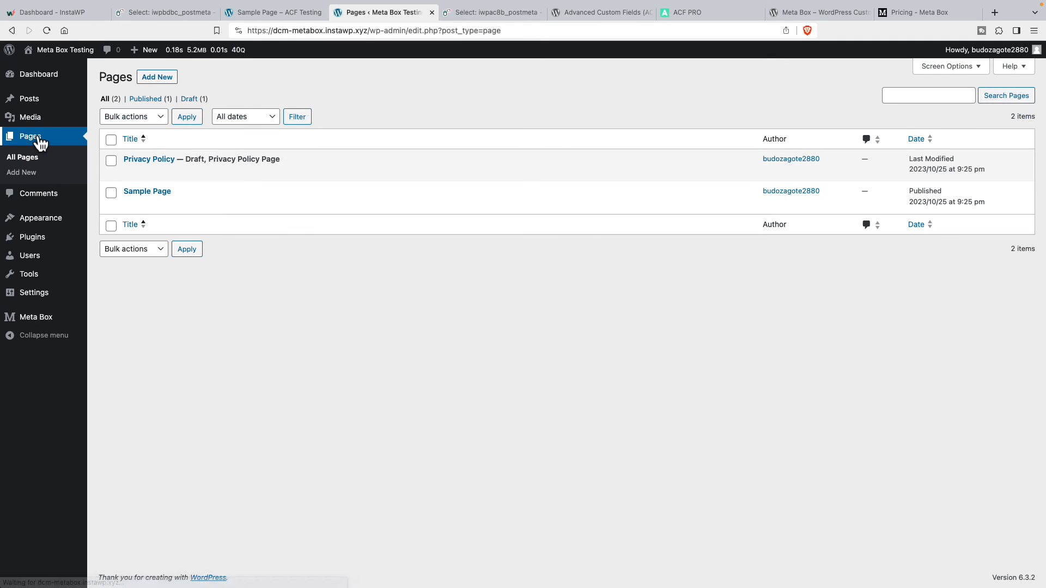
pyautogui.click(145, 194)
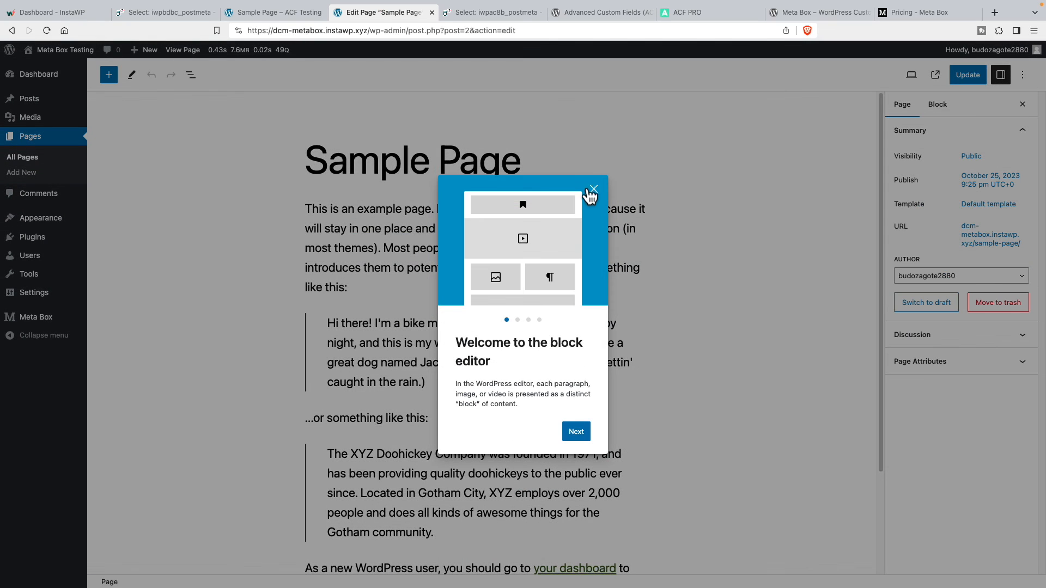
pyautogui.click(591, 191)
pyautogui.scroll(-3, 532, 250)
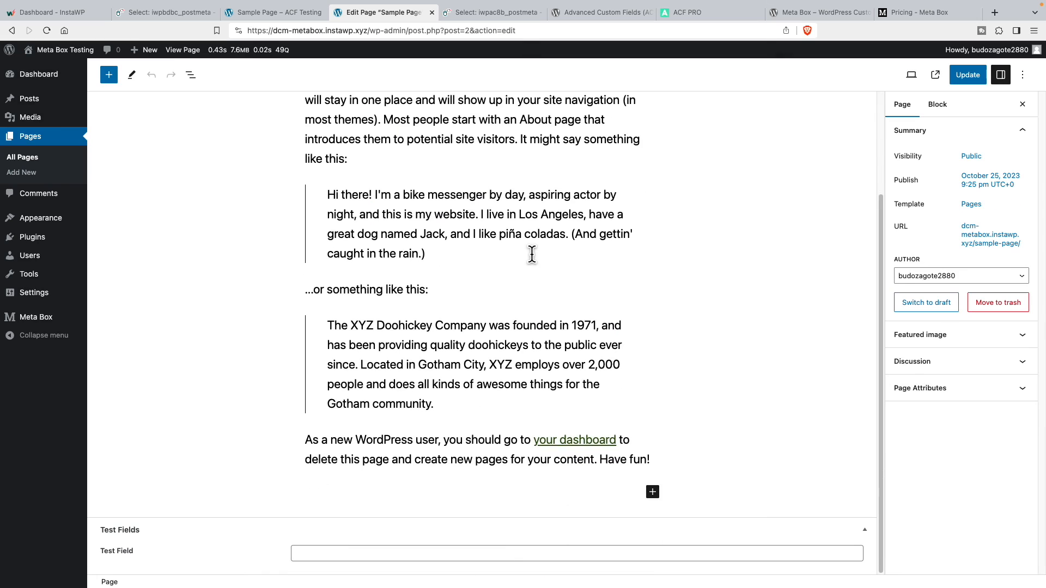
pyautogui.click(318, 553)
pyautogui.write('Wednesday')
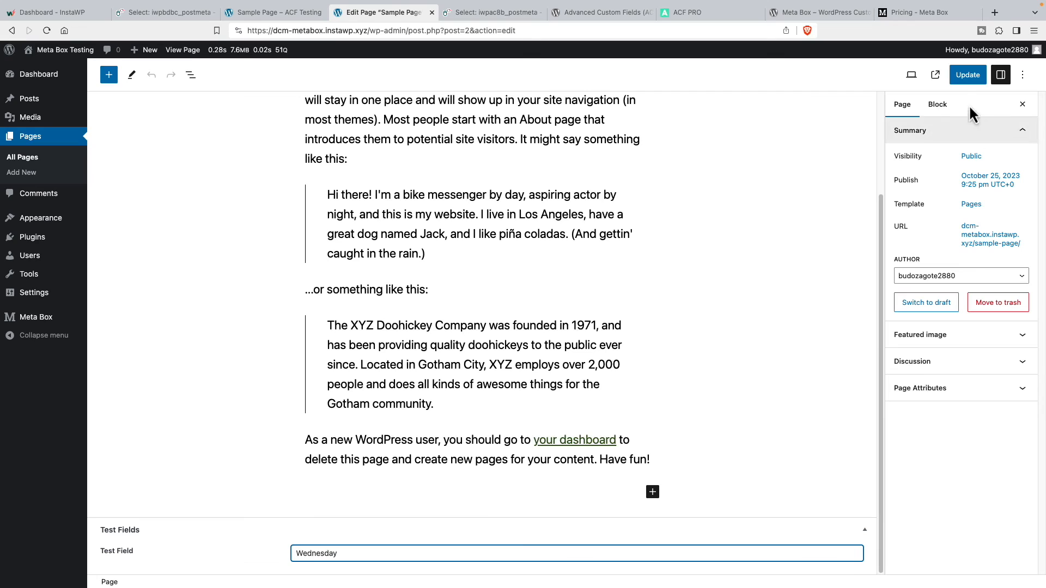
pyautogui.click(968, 76)
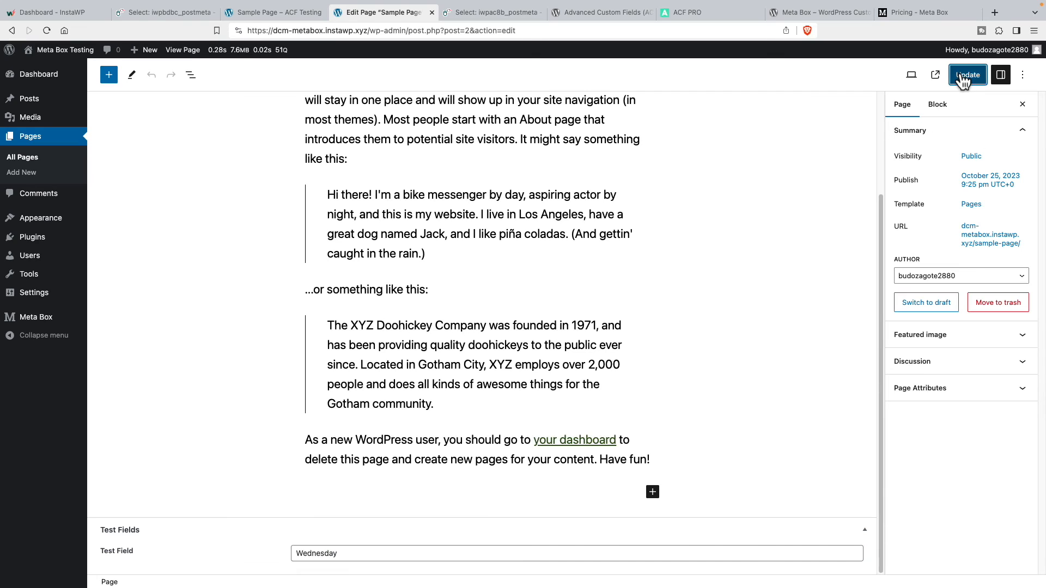
# - View the published Sample Page on the Meta Box Testing site, and return to its editor
pyautogui.click(65, 55)
pyautogui.click(820, 103)
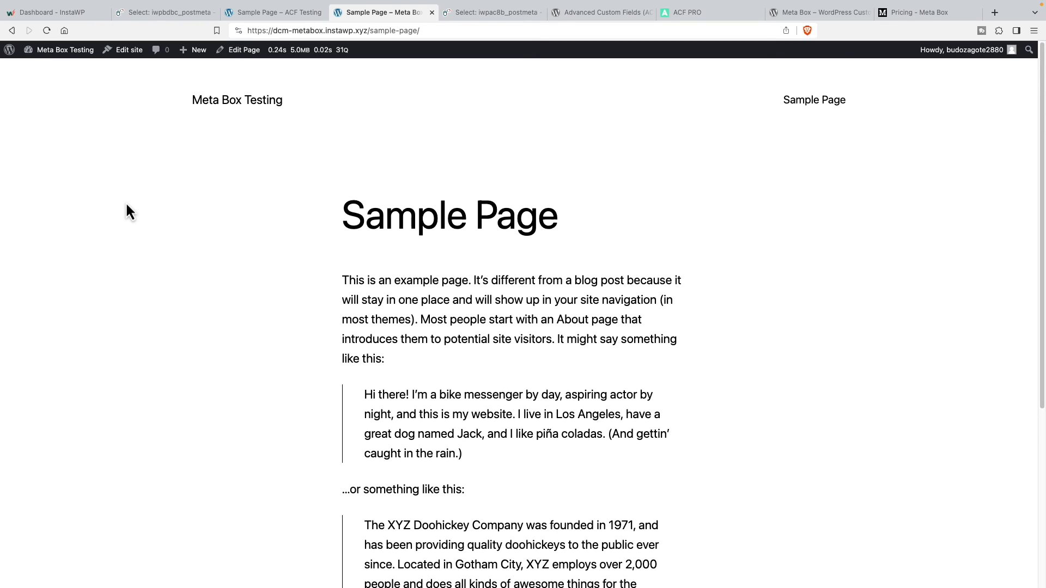
pyautogui.click(12, 34)
pyautogui.click(13, 34)
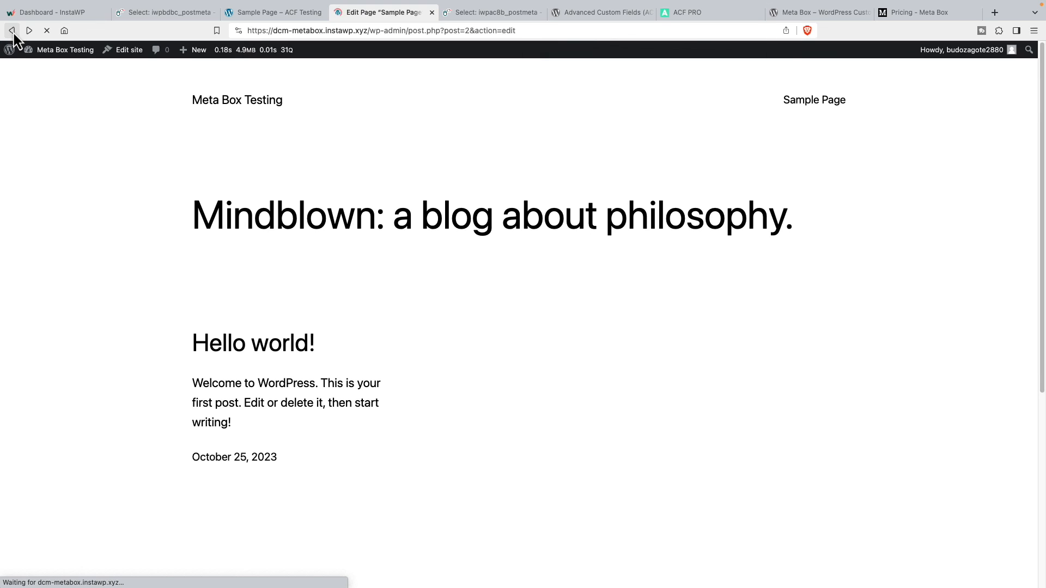
# - Insert a Shortcode block below the last paragraph of the Sample Page
pyautogui.scroll(-3, 317, 287)
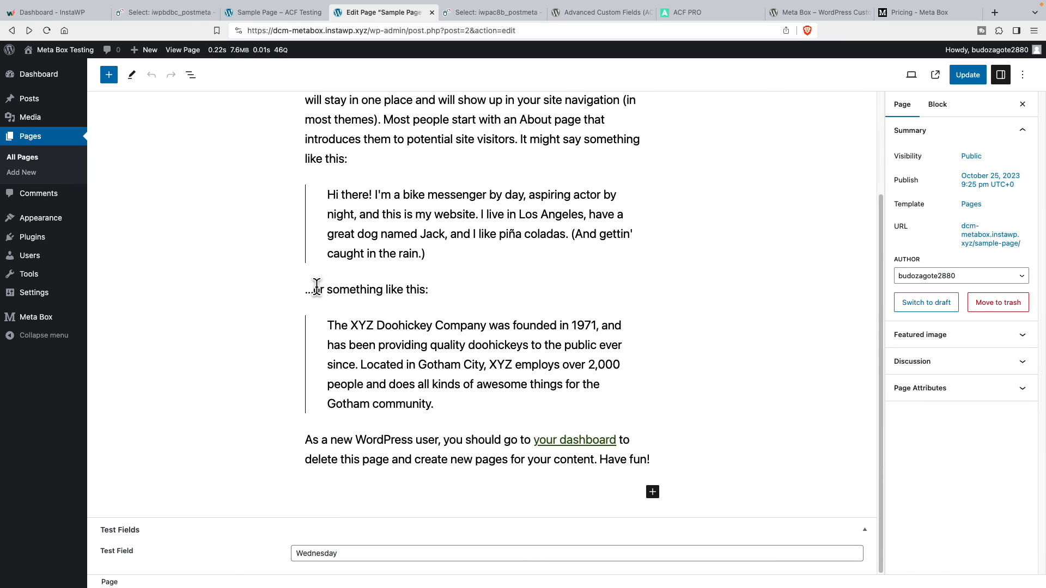
pyautogui.click(653, 492)
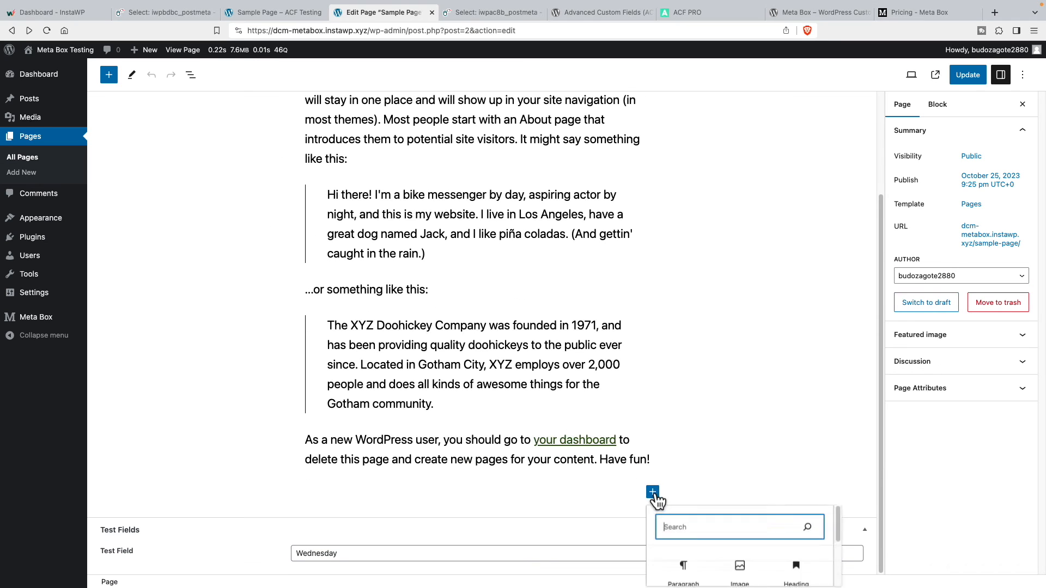
pyautogui.write('shortcode')
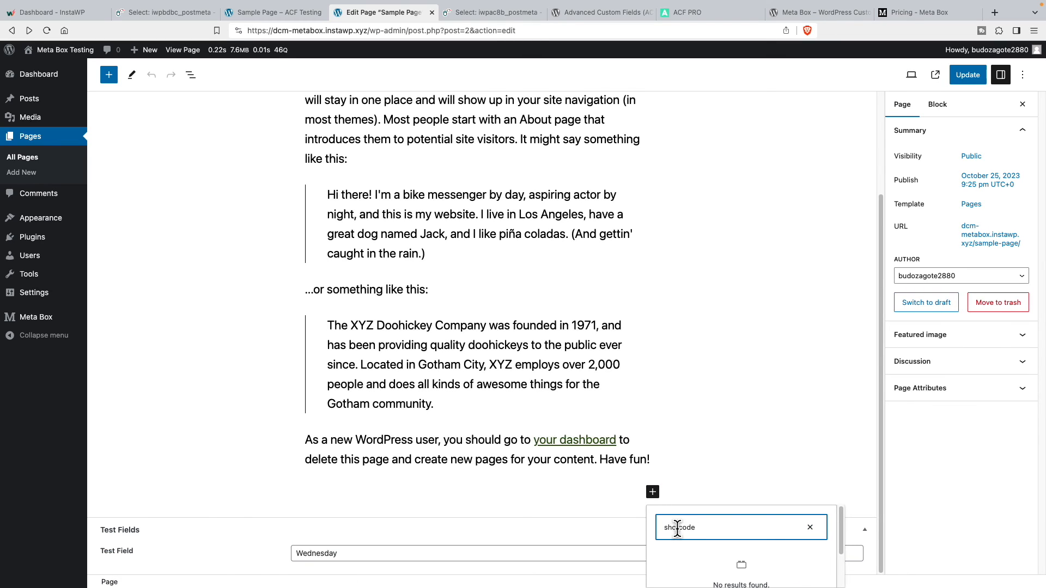
pyautogui.click(677, 528)
pyautogui.write('rt')
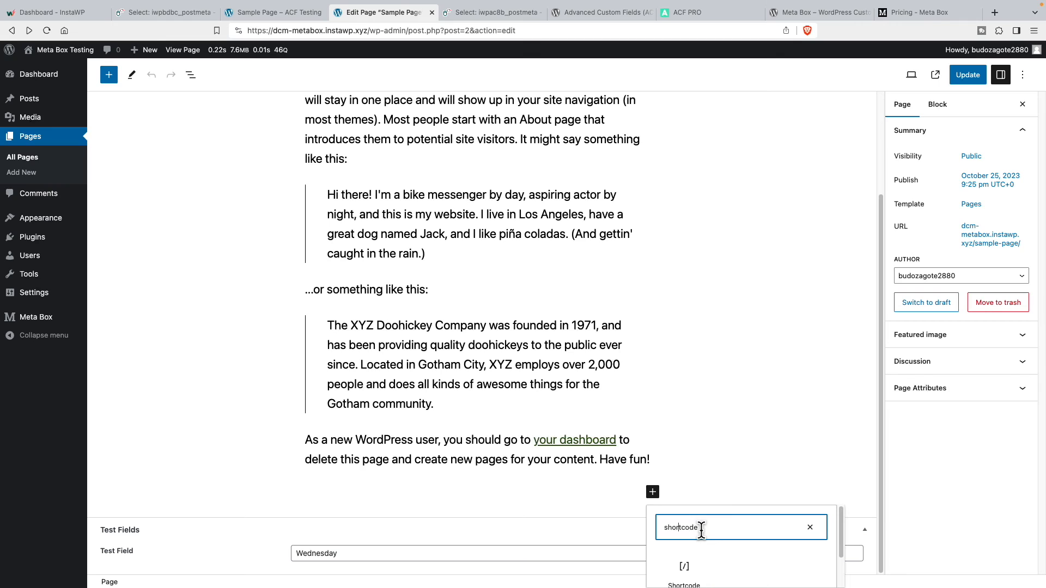
pyautogui.click(690, 578)
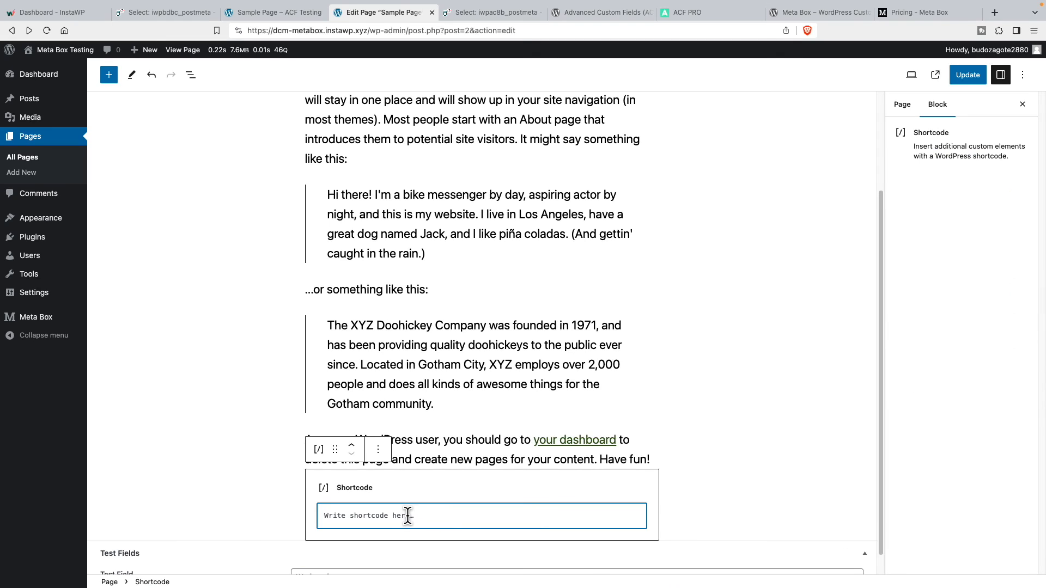
# - Enter the shortcode [rwmb_meta id="test_field"] in the block, update the page, and open the published Sample Page
pyautogui.write('[rwmb_meta id="field_id" object_id="15"]')
pyautogui.moveTo(425, 517); pyautogui.dragTo(492, 517)
pyautogui.press('BackSpace')
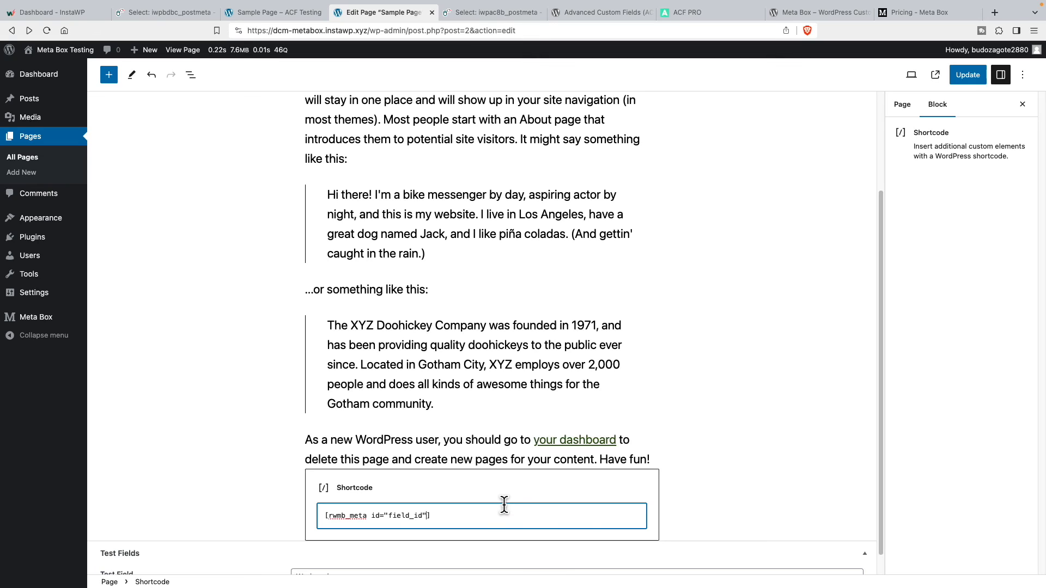
pyautogui.moveTo(388, 516); pyautogui.dragTo(423, 516)
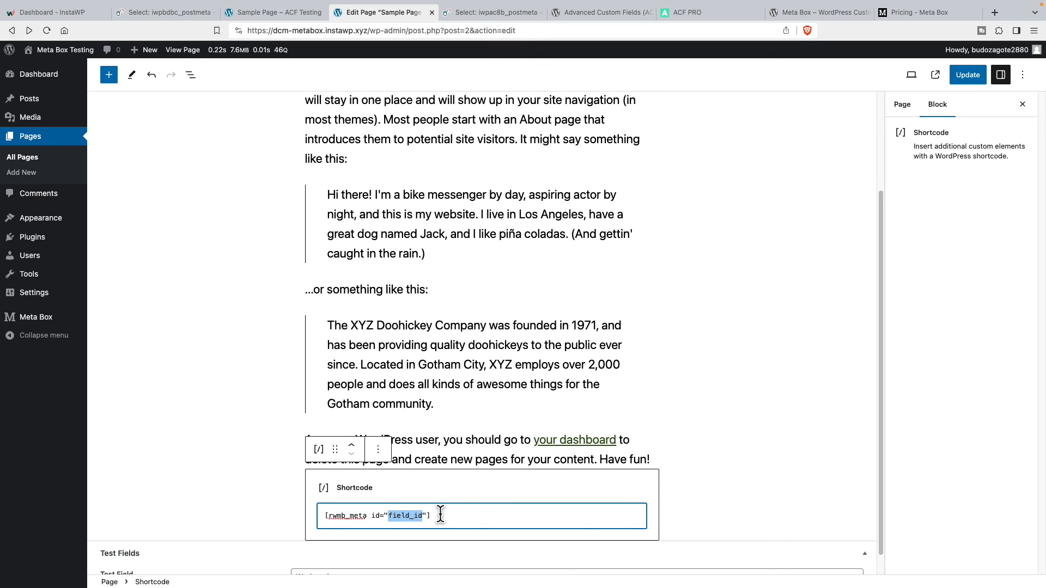
pyautogui.write('test')
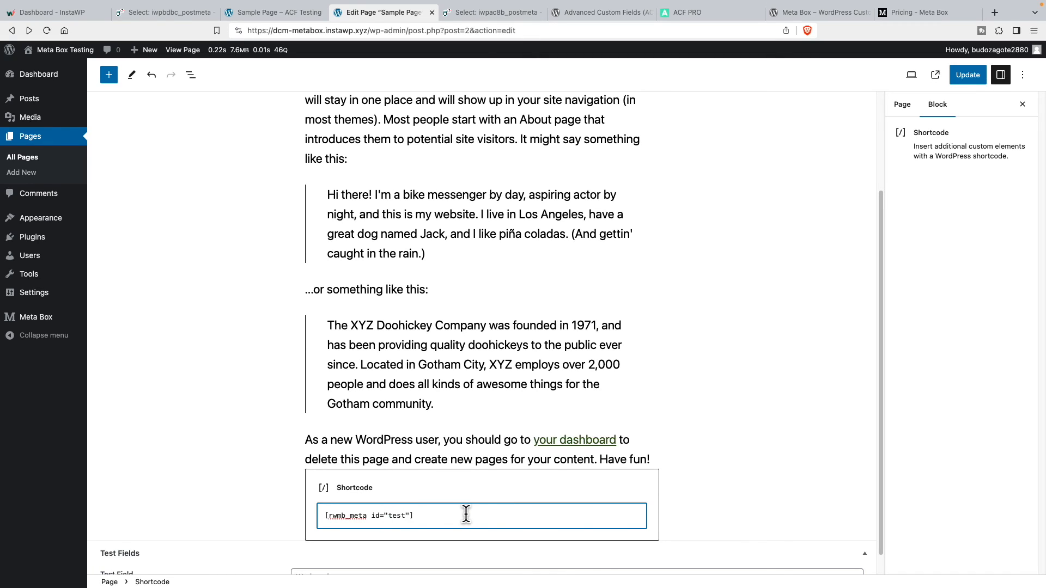
pyautogui.write('_field')
pyautogui.click(966, 76)
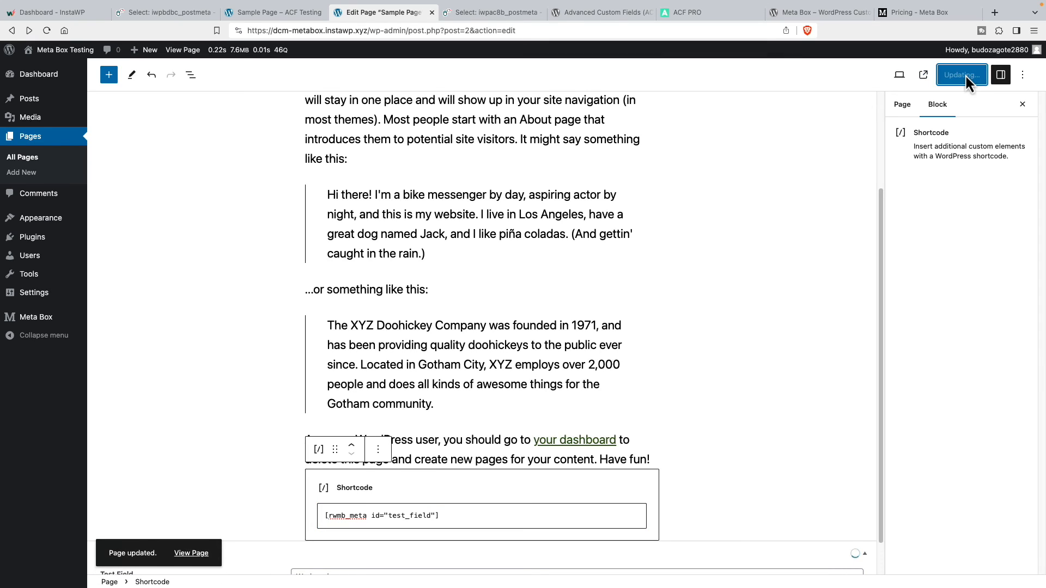
pyautogui.click(73, 51)
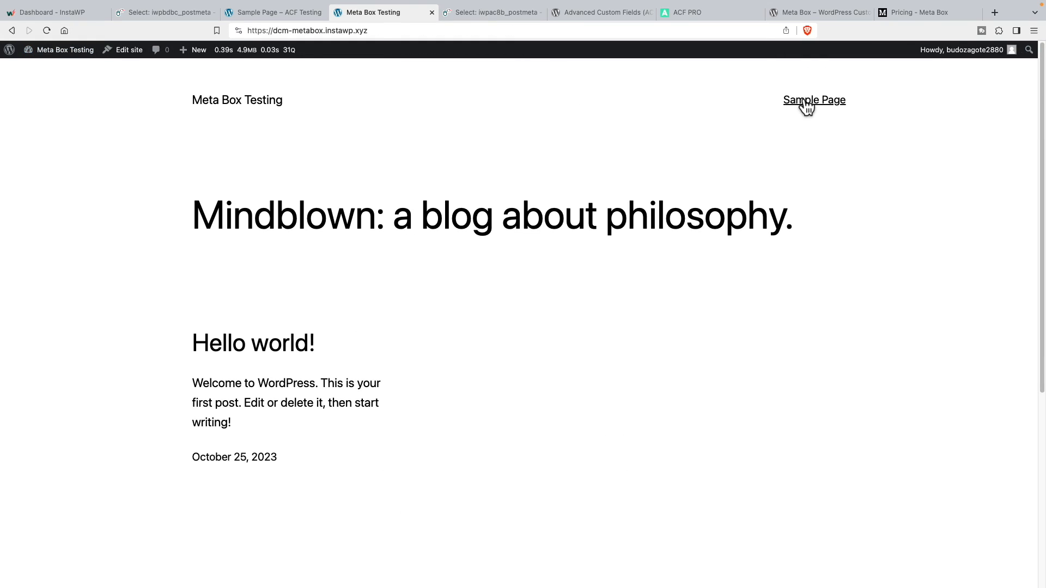
pyautogui.click(804, 105)
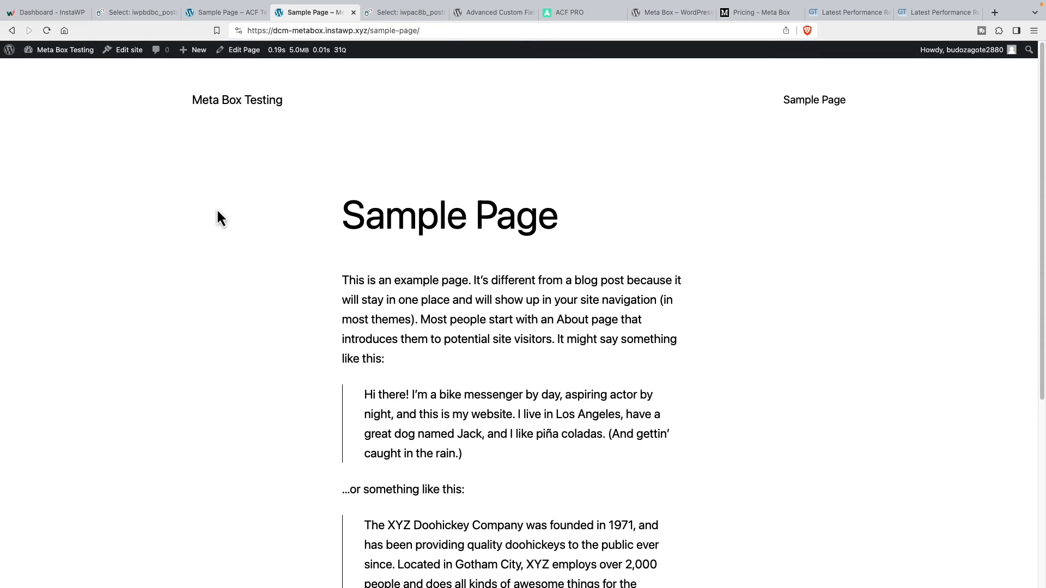
# - Switch to the ACF site's Adminer and inspect the posts and postmeta table data, focusing on the test_field entries for post ID 2
pyautogui.click(117, 12)
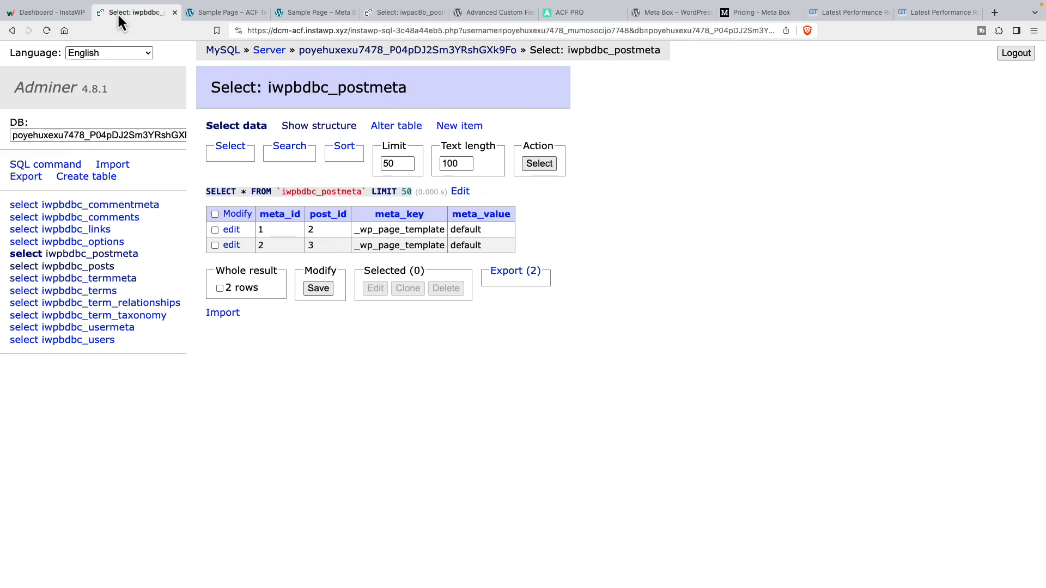
pyautogui.click(97, 267)
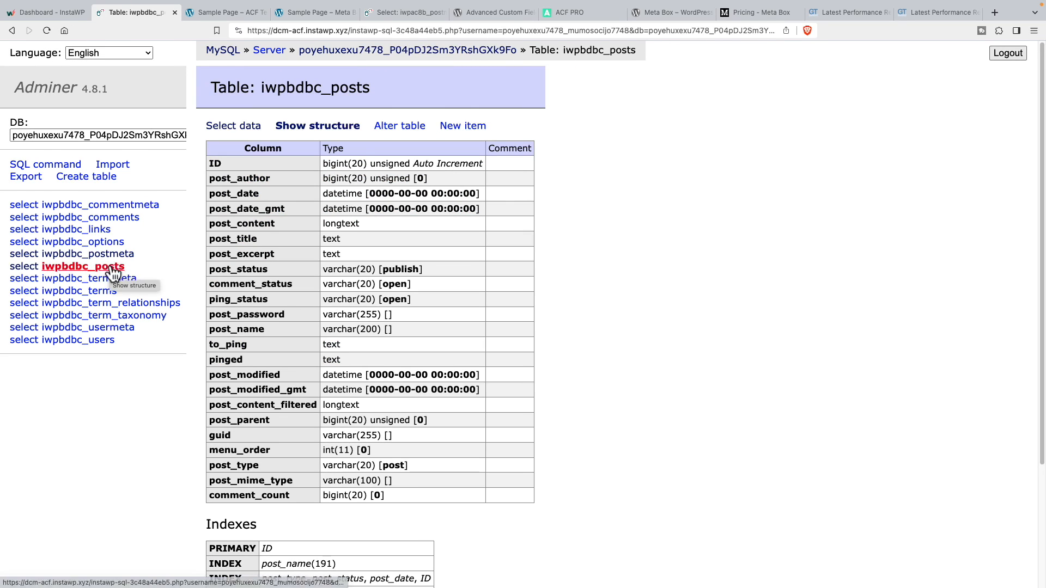
pyautogui.click(225, 128)
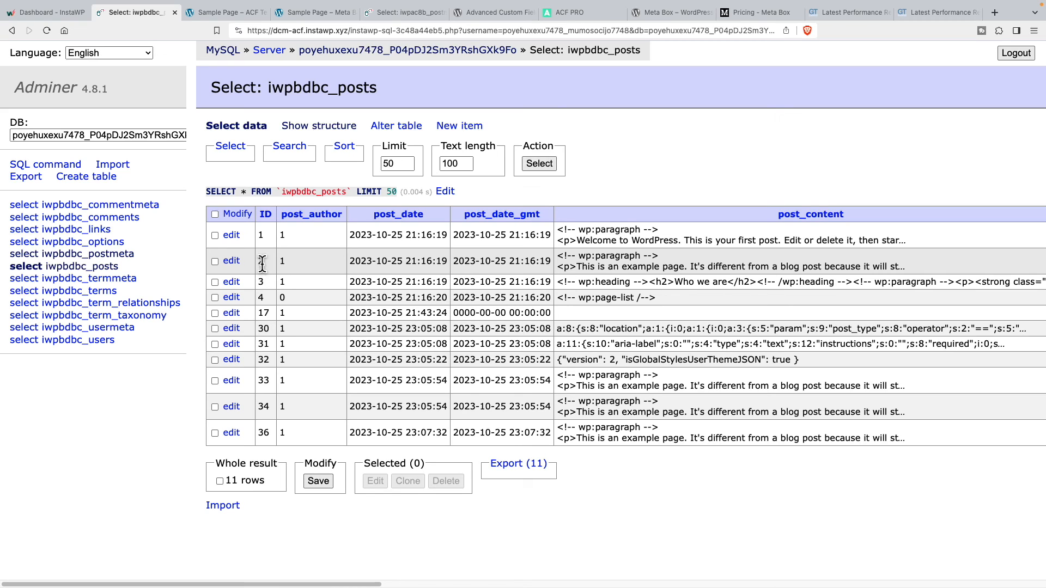
pyautogui.click(112, 256)
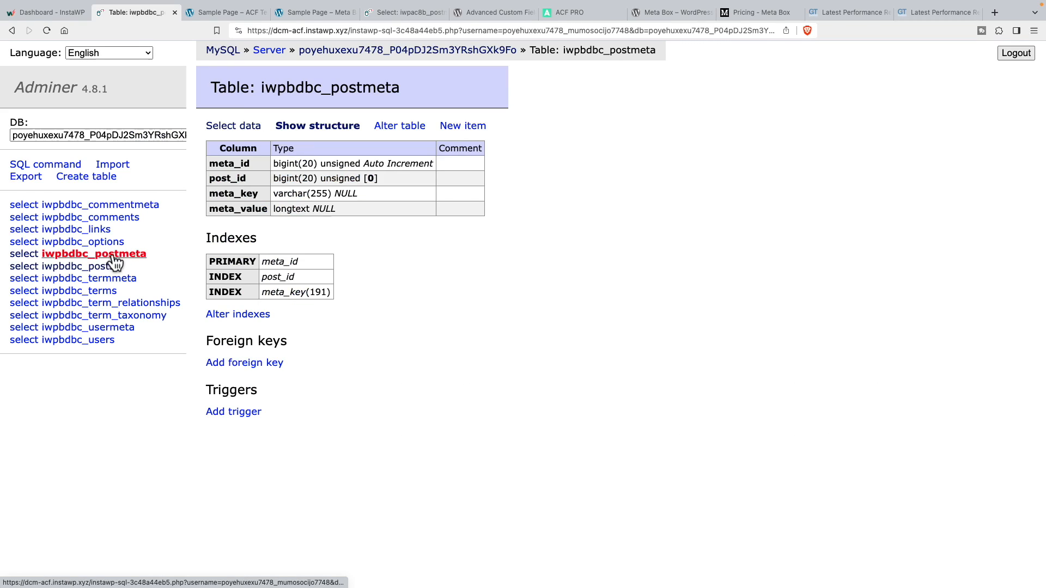
pyautogui.click(231, 128)
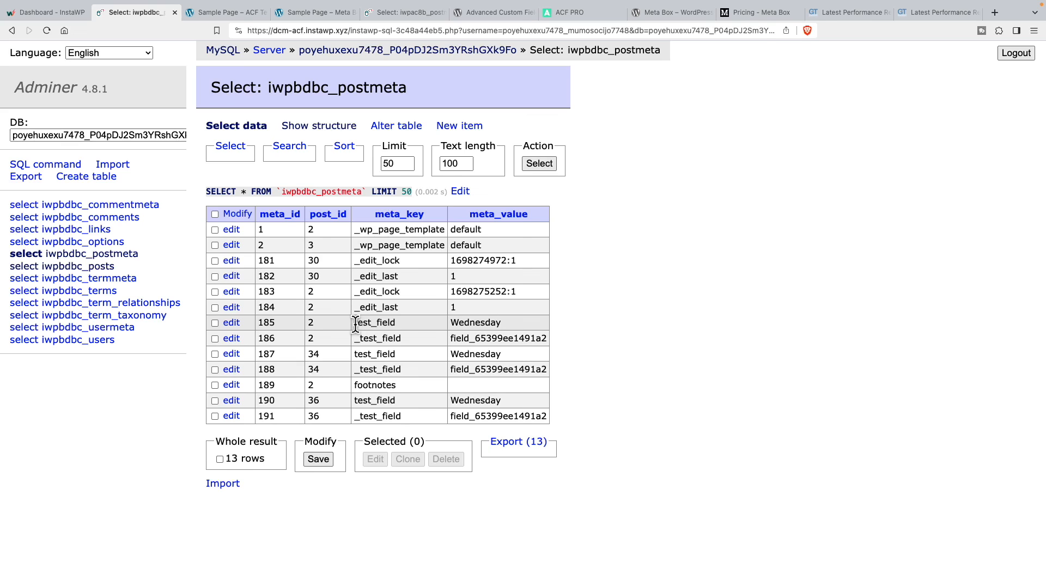
pyautogui.moveTo(353, 323); pyautogui.dragTo(433, 333)
pyautogui.click(405, 331)
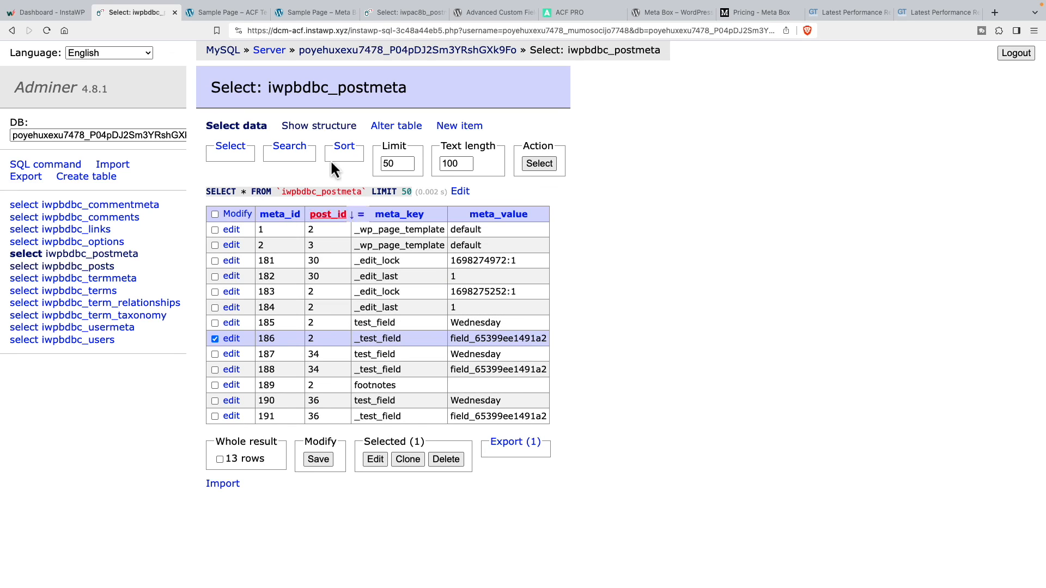
# - Switch to the Meta Box site's Adminer and inspect the posts and postmeta table data, focusing on the test_field entry for post ID 2
pyautogui.click(388, 13)
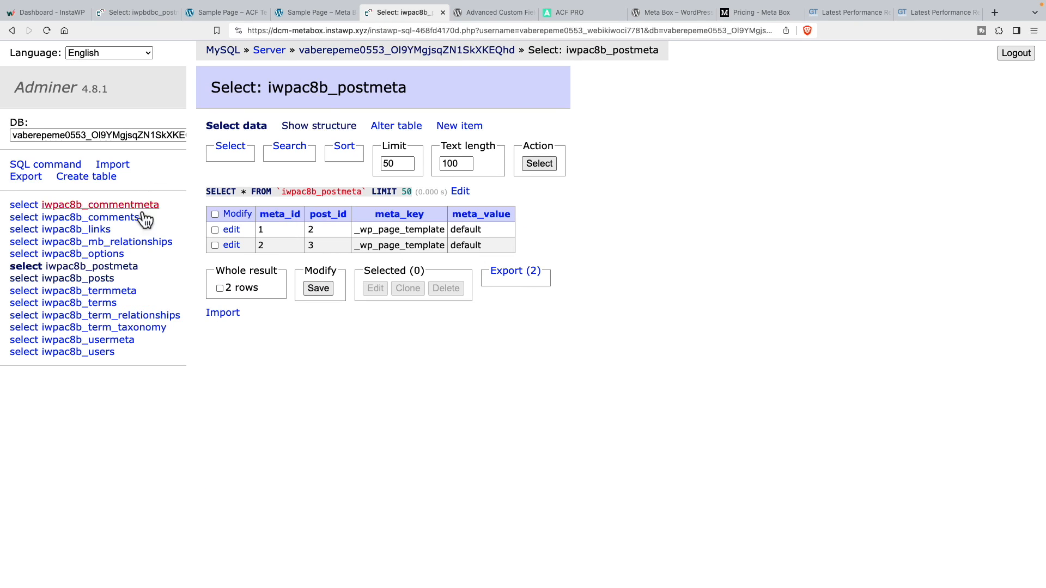
pyautogui.click(105, 280)
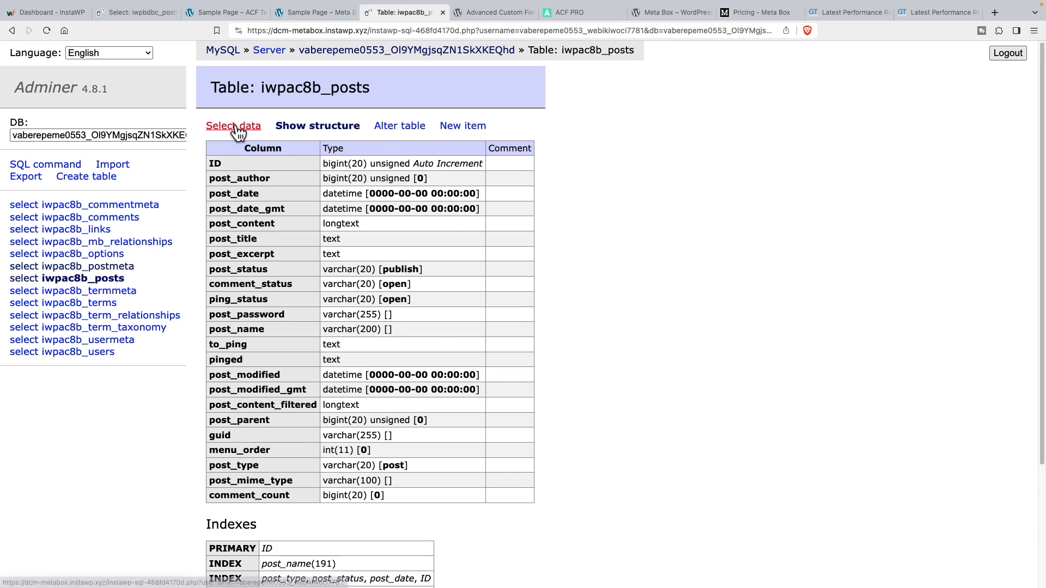
pyautogui.click(235, 130)
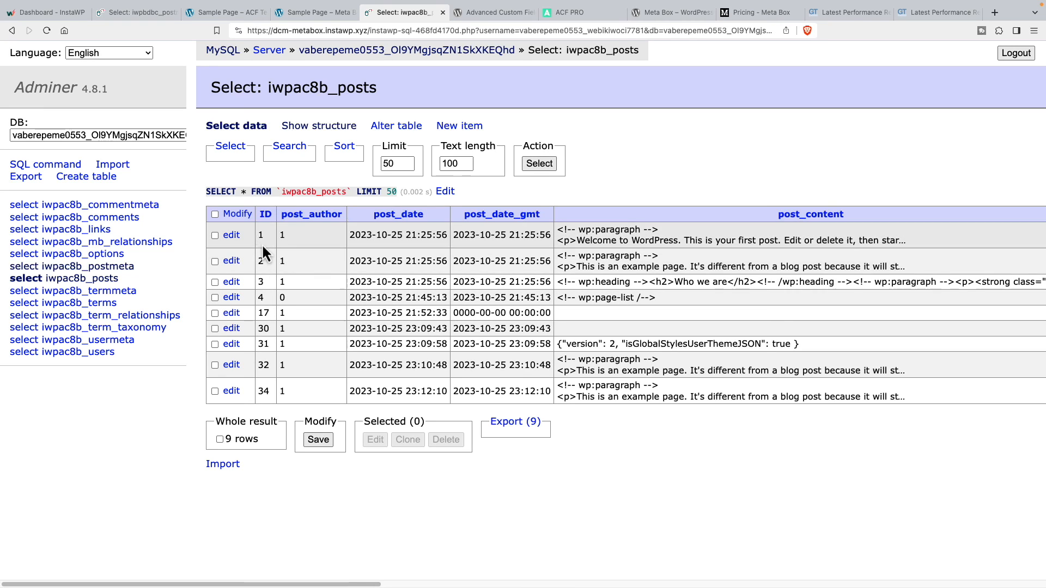
pyautogui.click(116, 267)
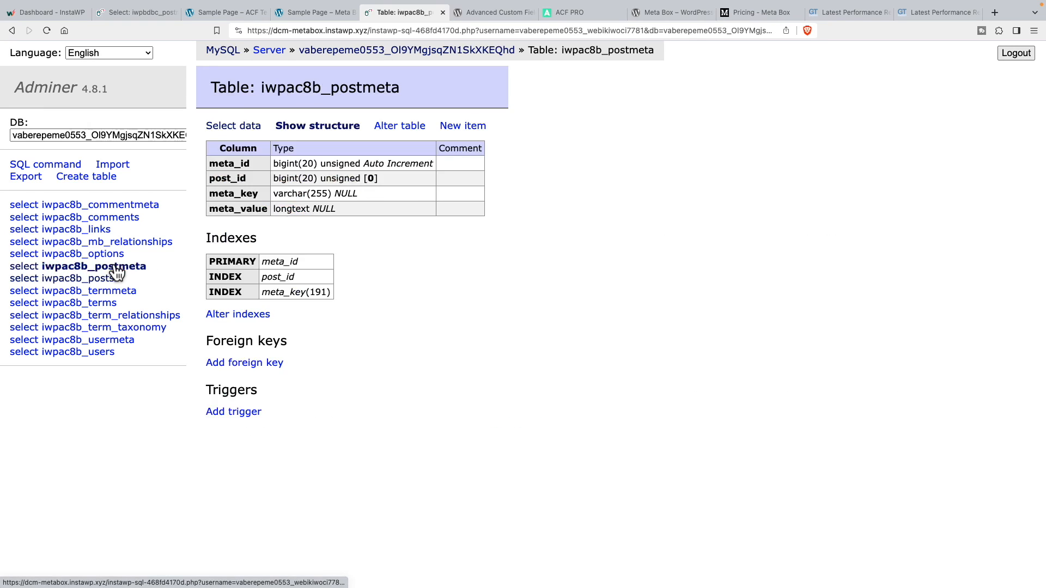
pyautogui.click(233, 131)
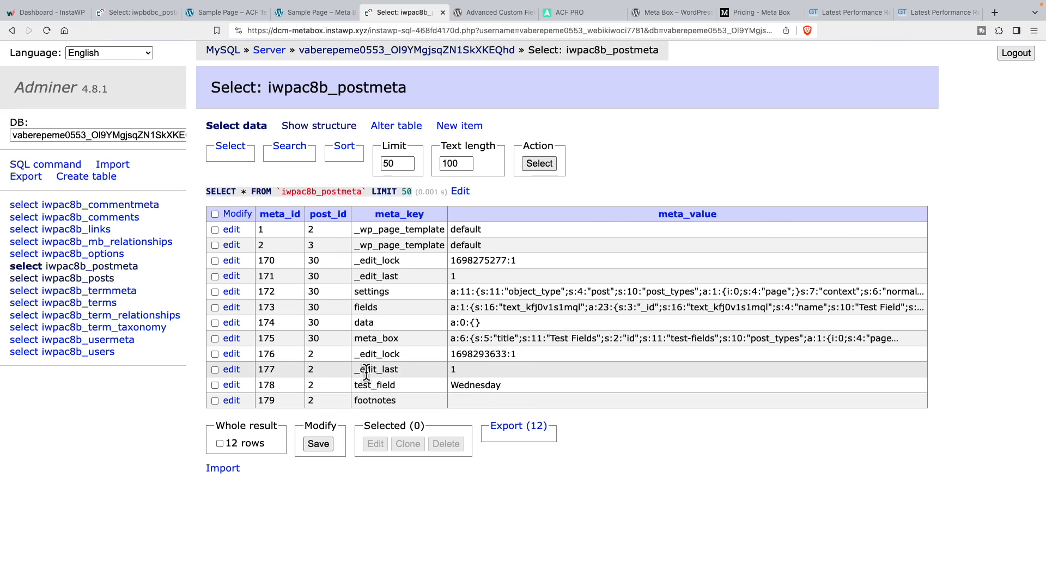
pyautogui.moveTo(308, 386); pyautogui.dragTo(470, 385)
pyautogui.click(465, 384)
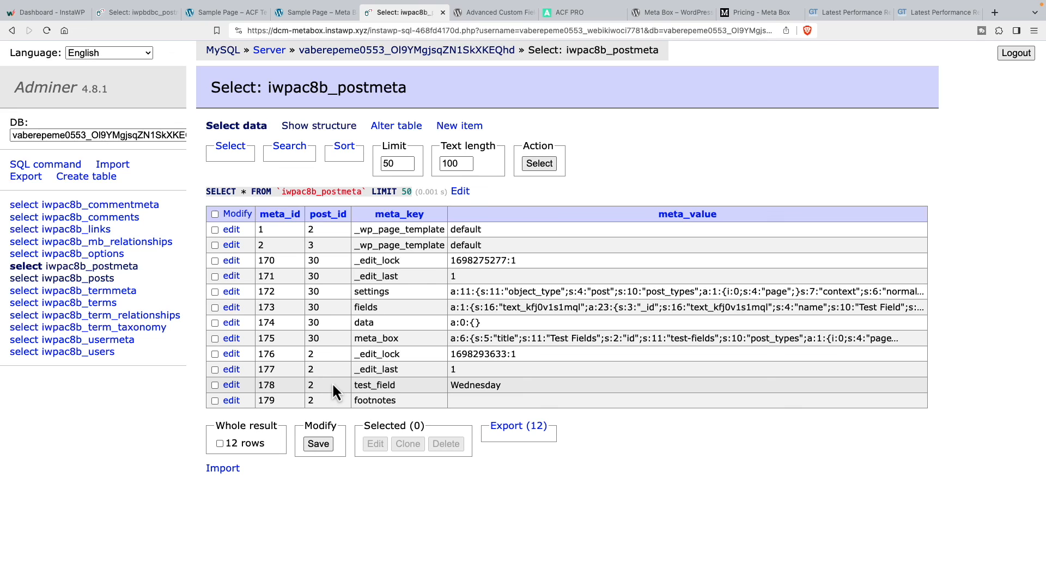
# - Return to the published Sample Page on the Meta Box Testing site and check the shortcode's output below the content
pyautogui.click(308, 12)
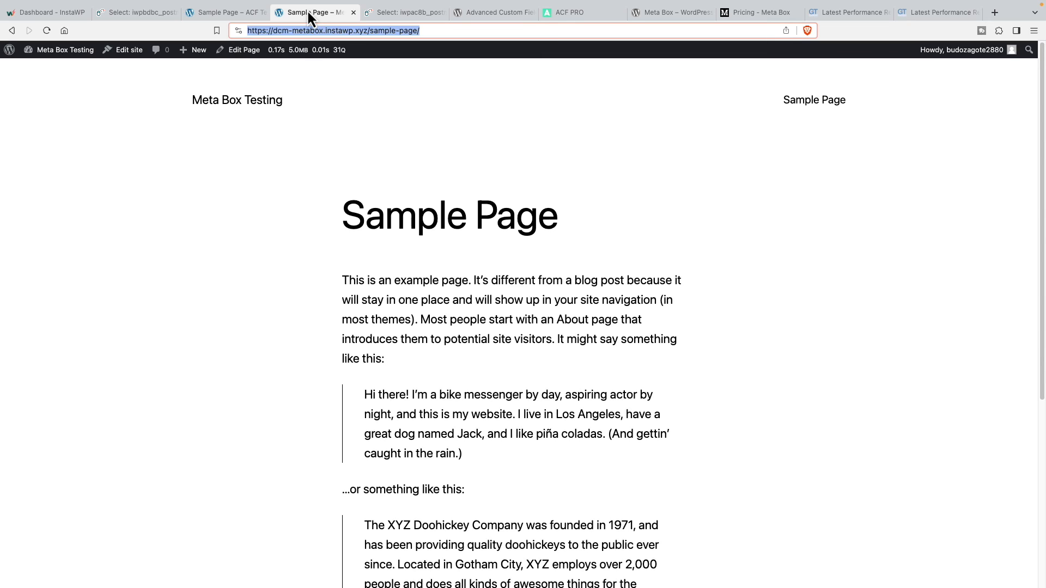
pyautogui.click(293, 87)
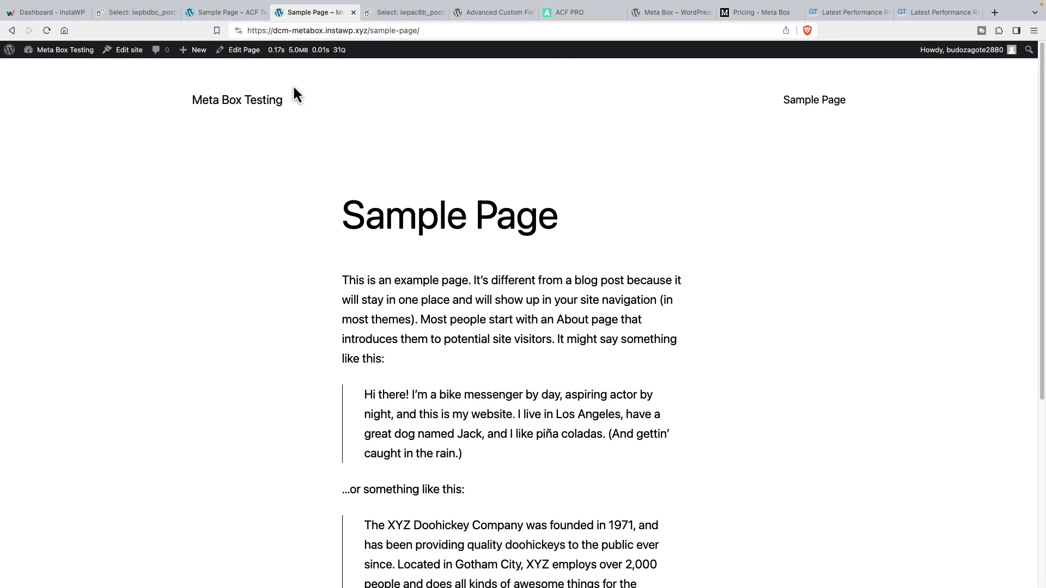
pyautogui.scroll(-5, 303, 212)
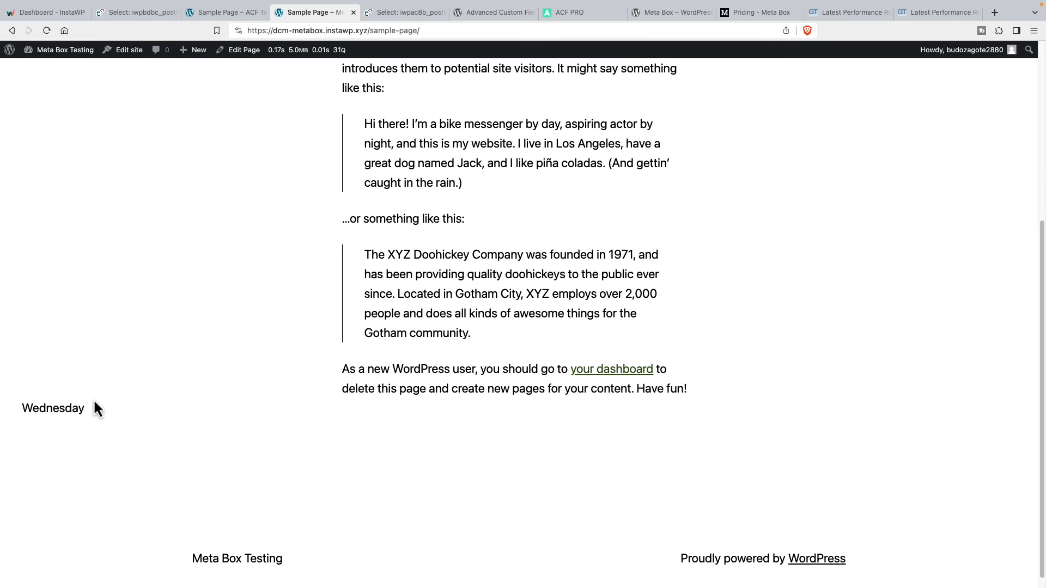
pyautogui.scroll(5, 111, 401)
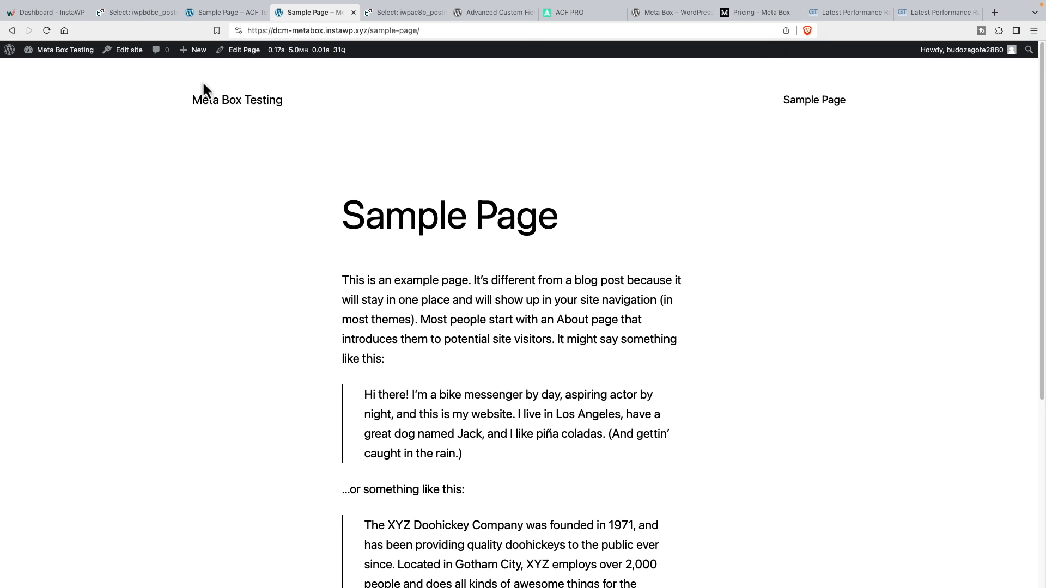
# - Open the Meta Box extensions list in the site's admin and disable MB Admin Columns, MB Blocks, MB Comment Meta and MB Custom Post Type
pyautogui.moveTo(73, 52)
pyautogui.click(54, 69)
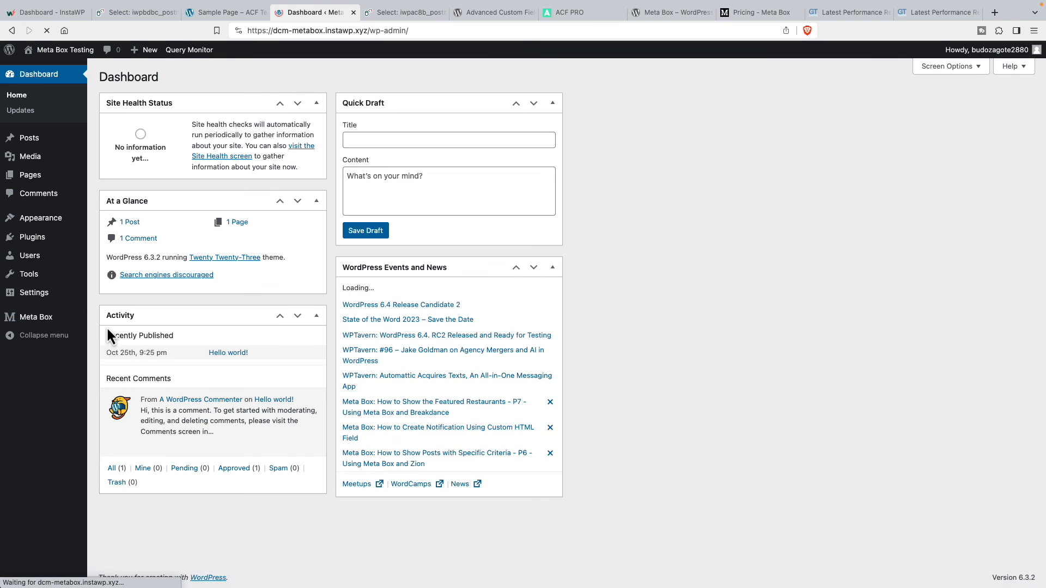
pyautogui.moveTo(54, 321)
pyautogui.click(115, 412)
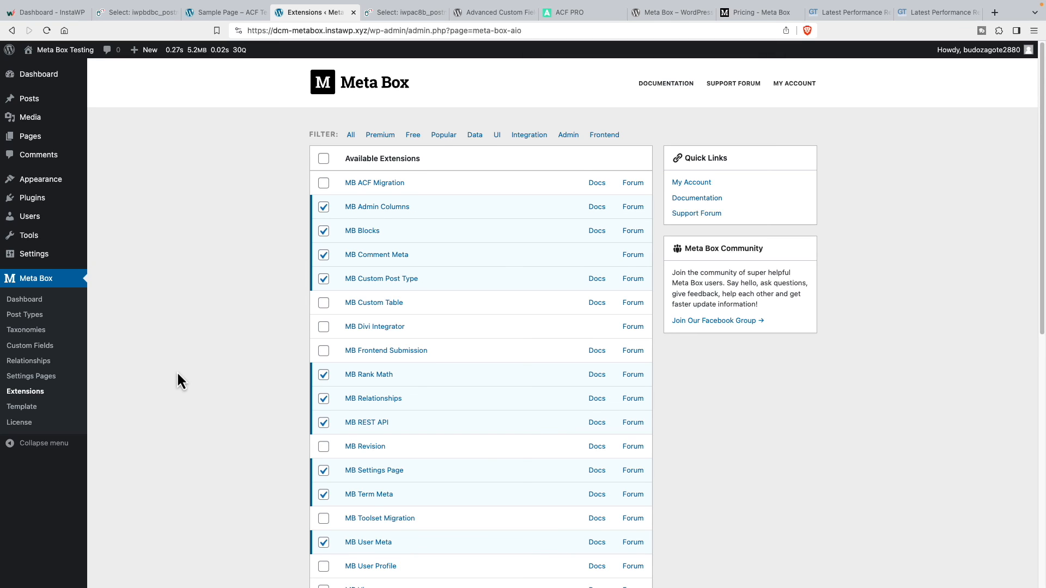
pyautogui.click(323, 207)
pyautogui.click(324, 232)
pyautogui.click(323, 256)
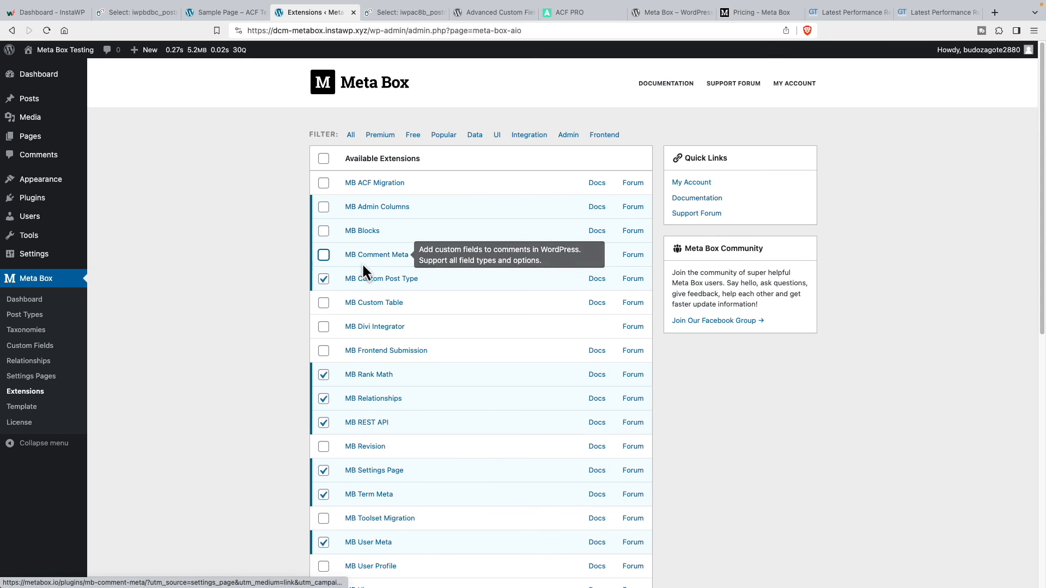
pyautogui.click(324, 279)
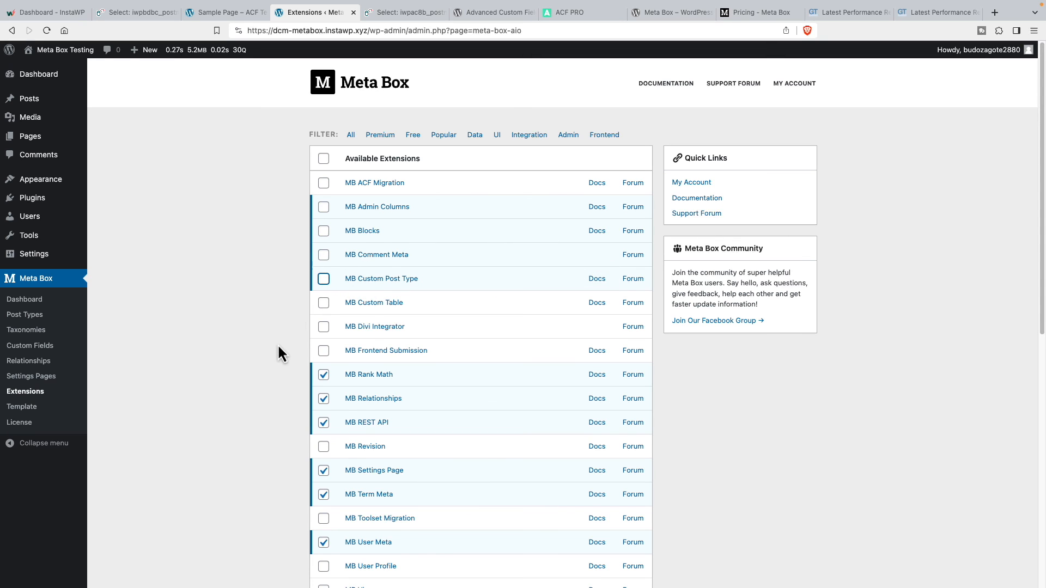
# - Disable the MB Rank Math, MB Relationships, MB Settings Page, MB Term Meta and MB User Meta extensions
pyautogui.scroll(-1, 276, 346)
pyautogui.click(324, 343)
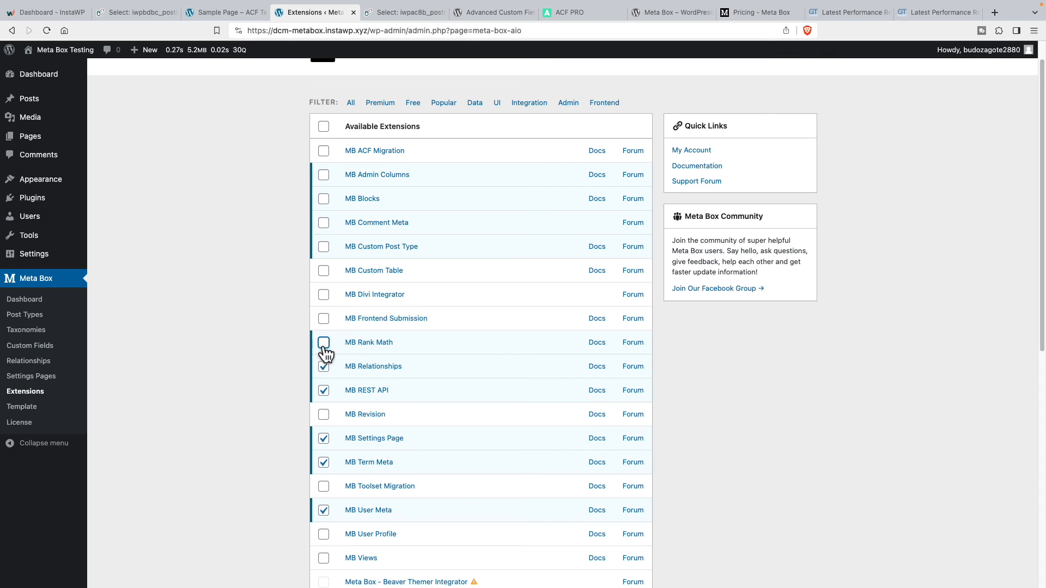
pyautogui.click(324, 367)
pyautogui.scroll(-5, 270, 367)
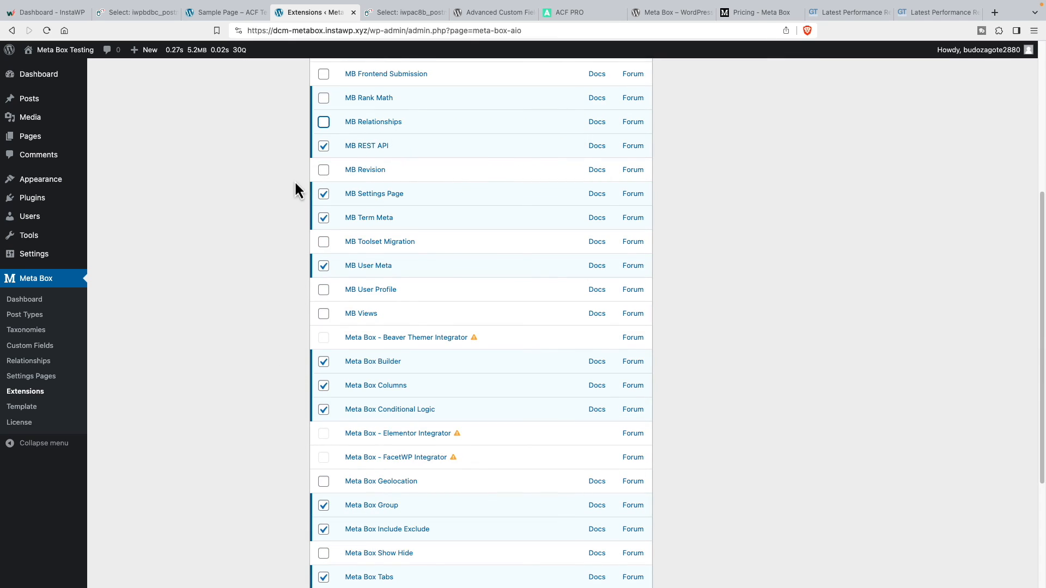
pyautogui.click(325, 194)
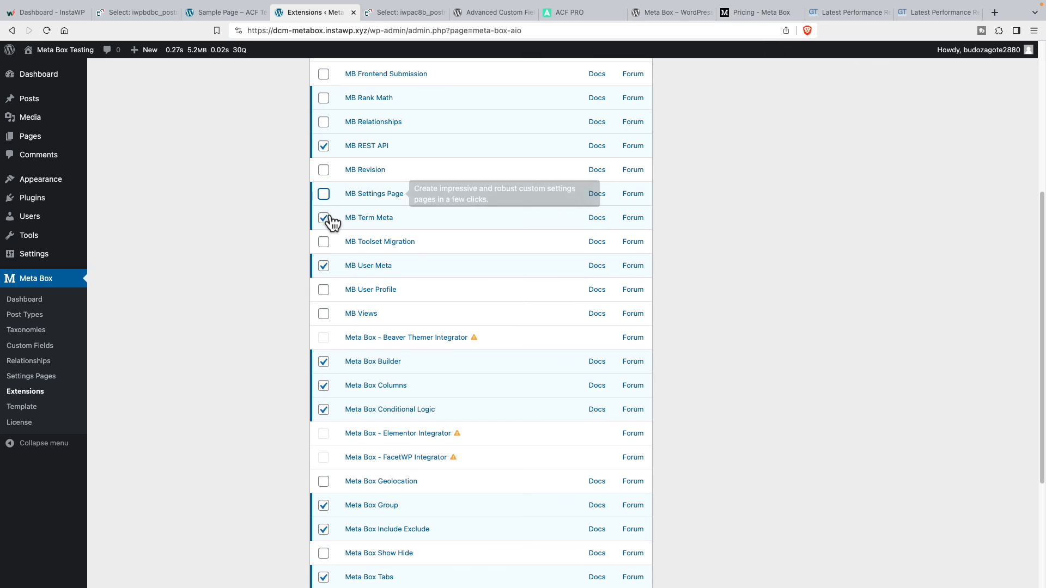
pyautogui.click(324, 221)
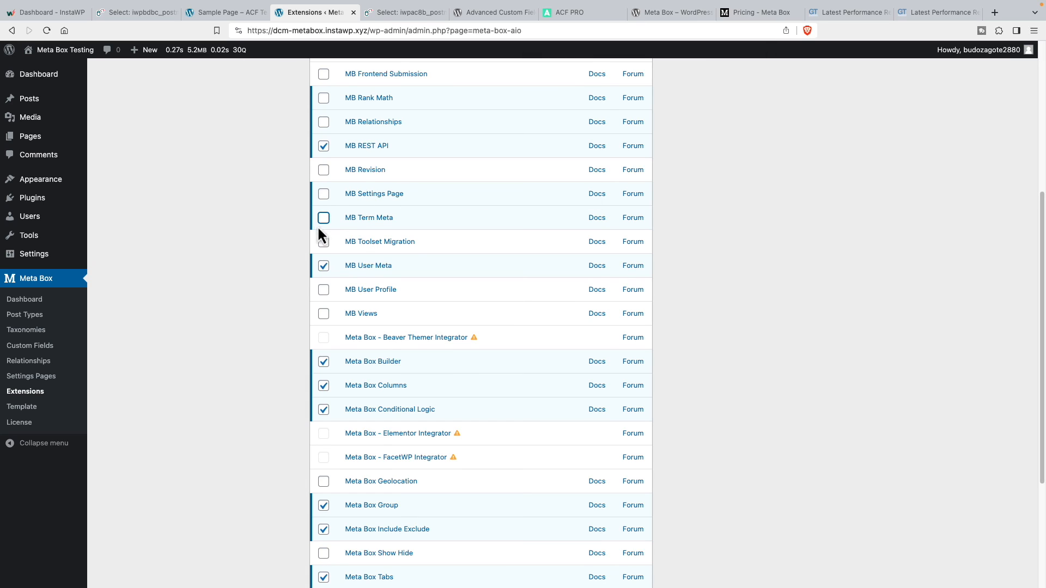
pyautogui.click(323, 267)
# - Disable Meta Box Columns, Conditional Logic, Group, Include Exclude, Tabs, Template, Text Limiter and Tooltip, and save the extension changes
pyautogui.click(325, 387)
pyautogui.click(323, 409)
pyautogui.scroll(-4, 322, 411)
pyautogui.click(324, 316)
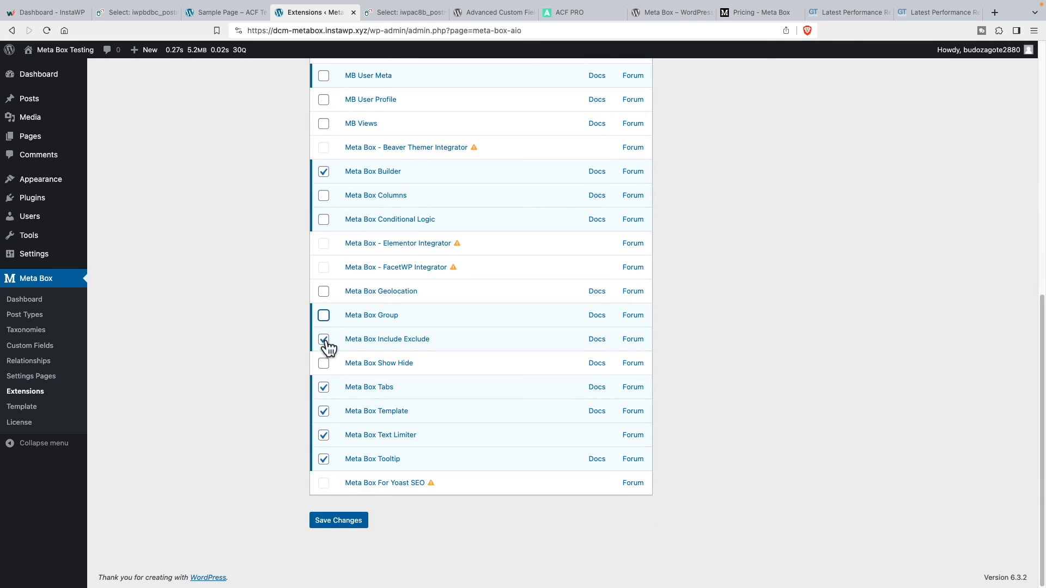
pyautogui.click(324, 341)
pyautogui.click(324, 388)
pyautogui.click(324, 414)
pyautogui.click(324, 436)
pyautogui.click(324, 461)
pyautogui.click(336, 518)
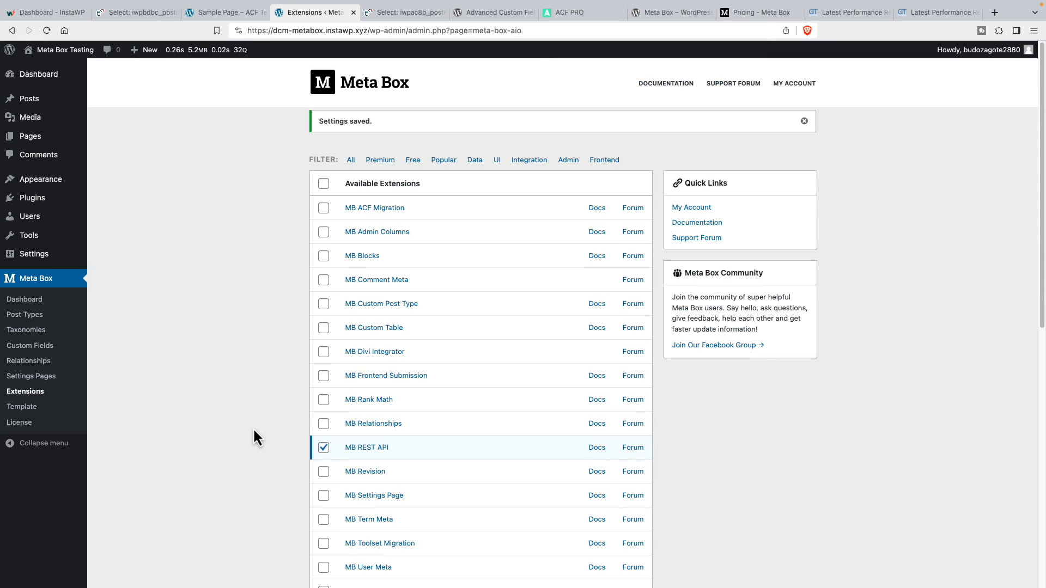
# - Update the Sample Page from its editor without changing the content, and open the published page from the site's front end
pyautogui.click(32, 137)
pyautogui.click(164, 194)
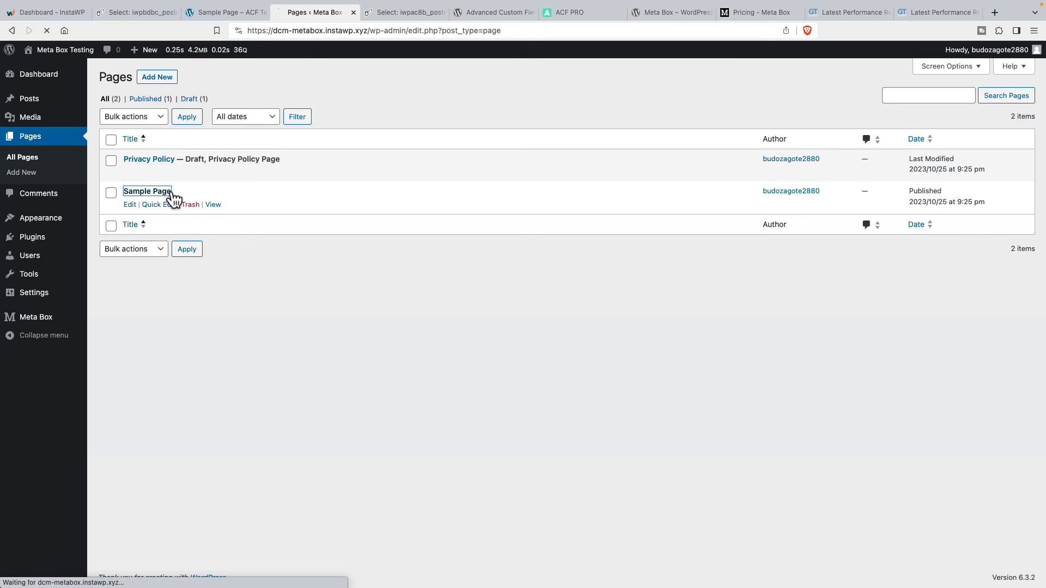
pyautogui.scroll(-5, 409, 412)
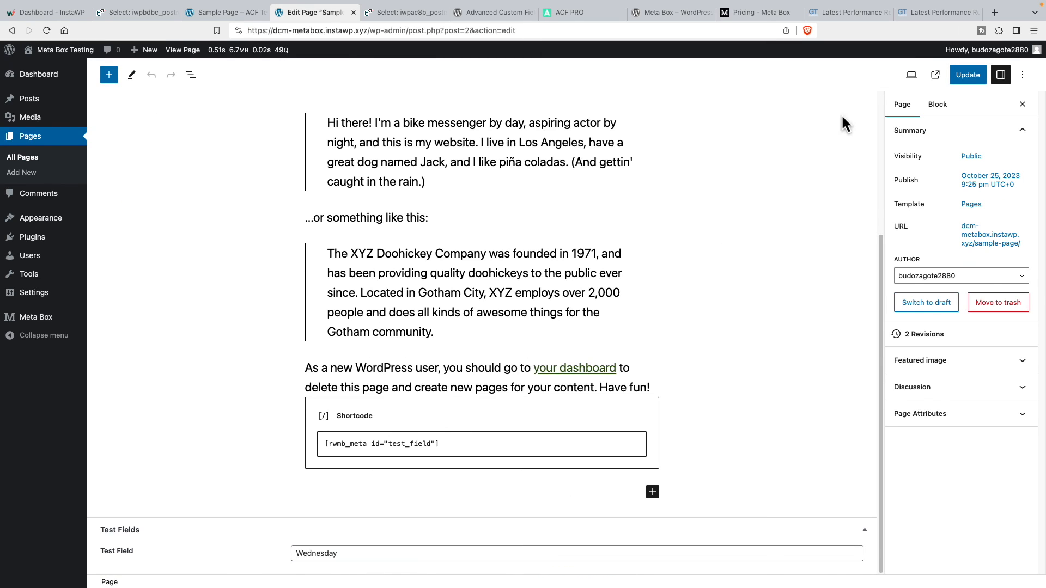
pyautogui.click(960, 76)
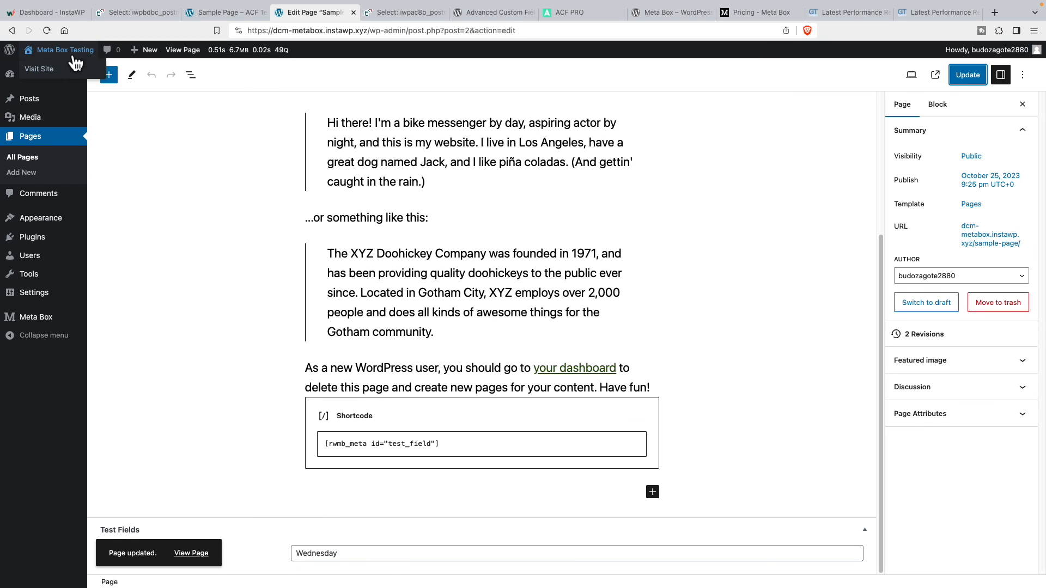
pyautogui.click(87, 63)
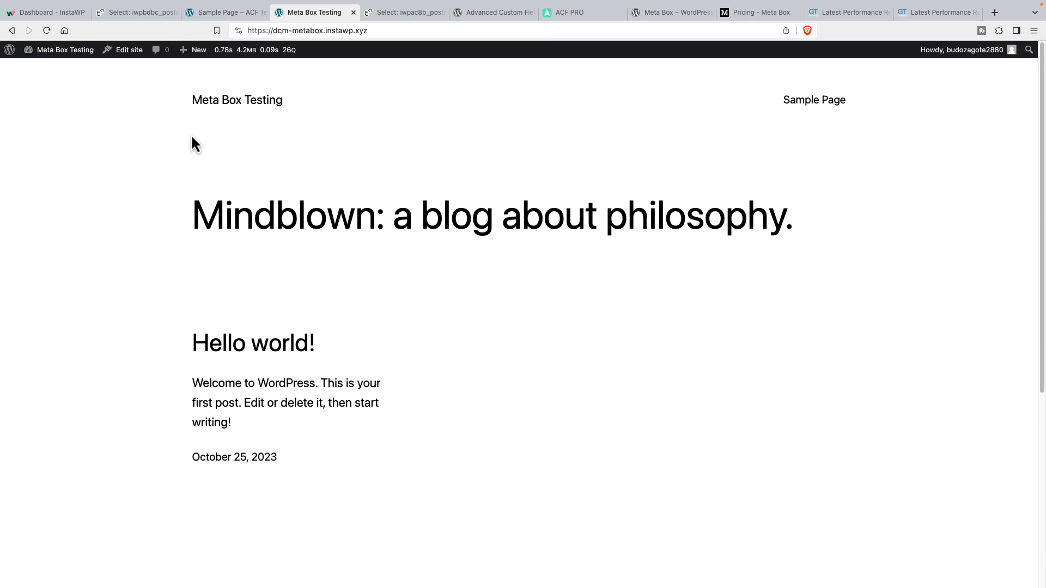
pyautogui.click(790, 101)
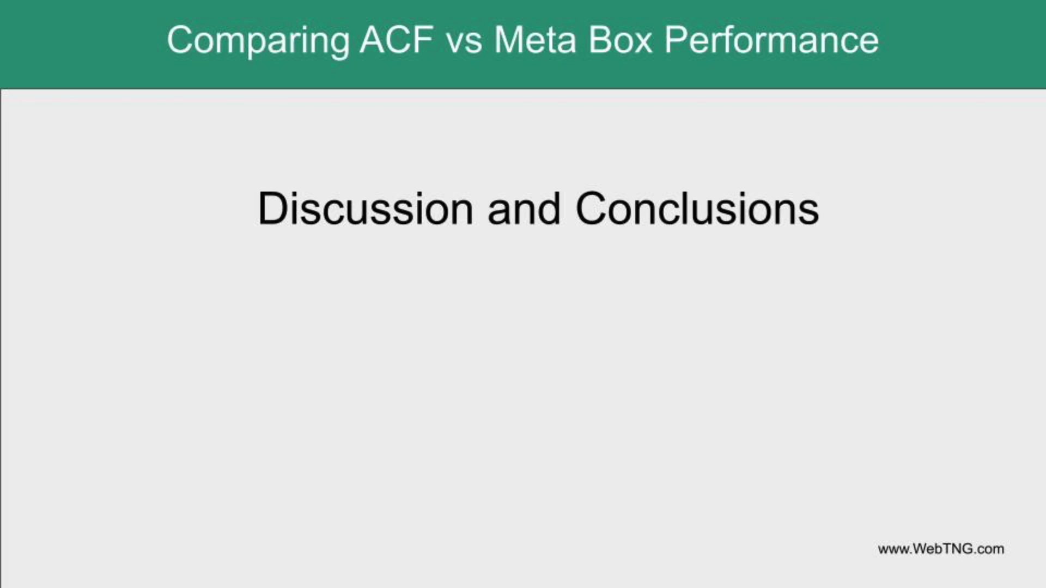
pyautogui.press('Right')
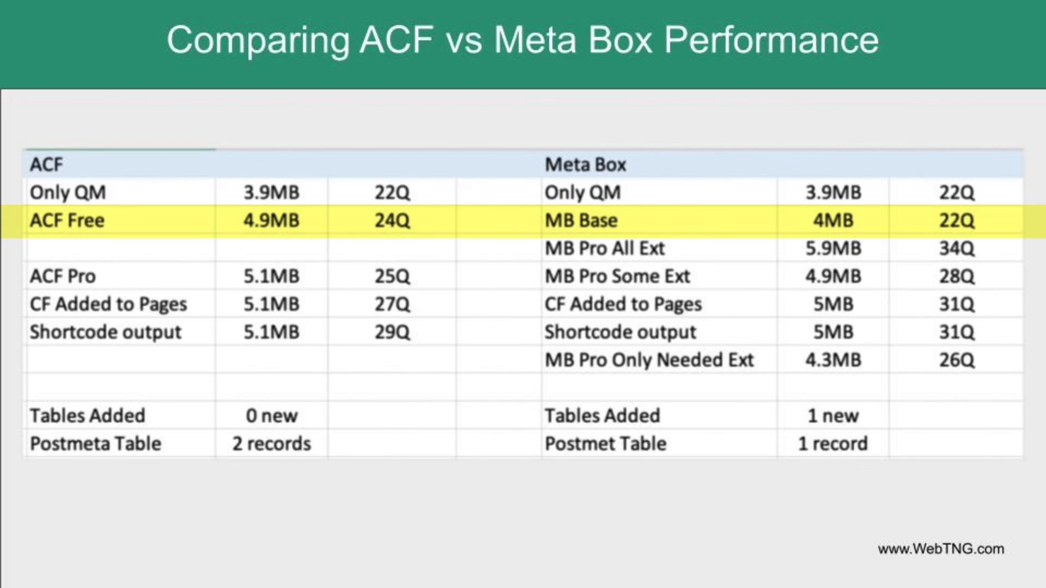